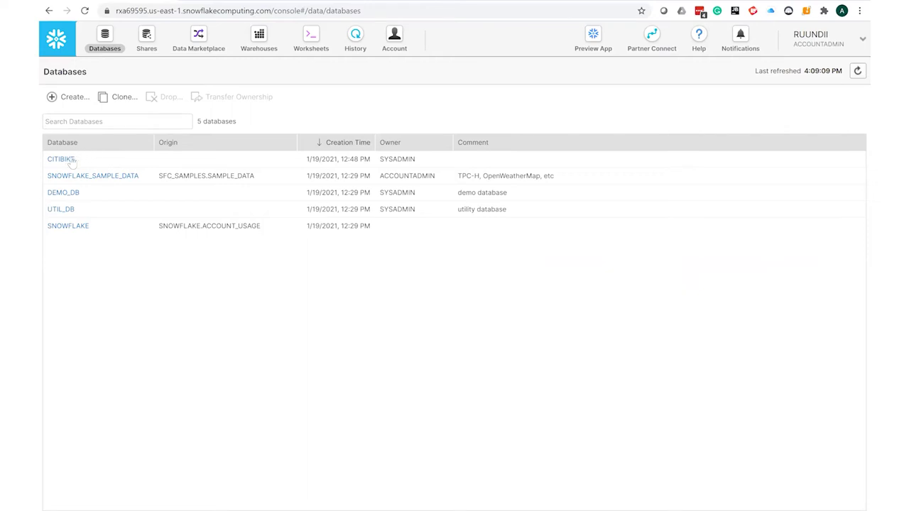
- Examine the CITIBIKE database's tables, stages, file formats and pipes, and return to the database list
click(71, 160)
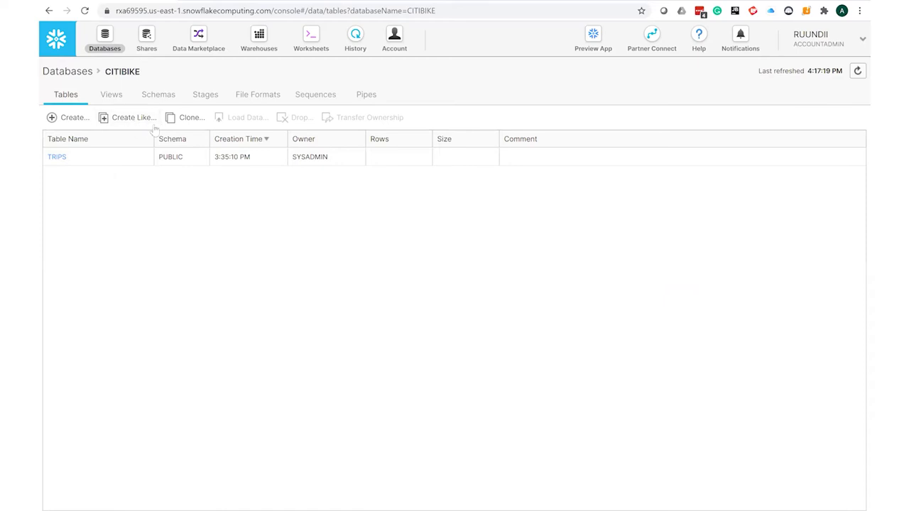
click(206, 99)
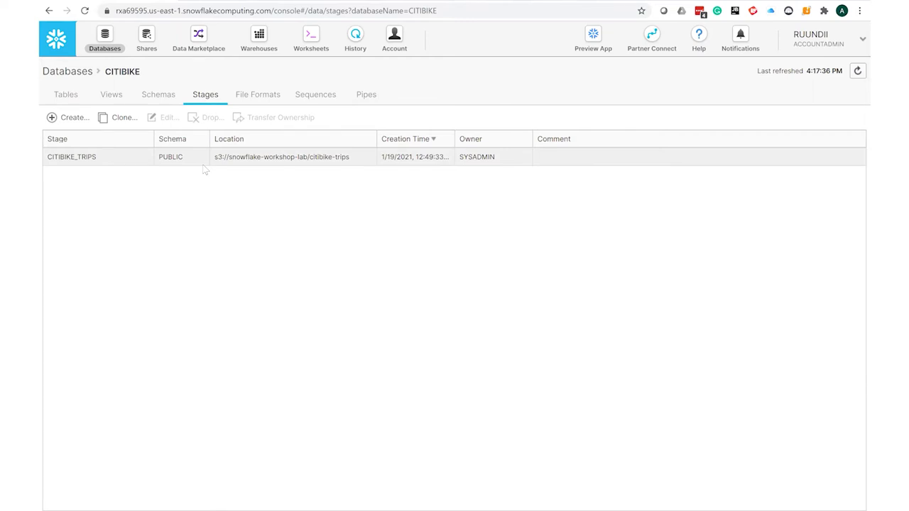
click(266, 104)
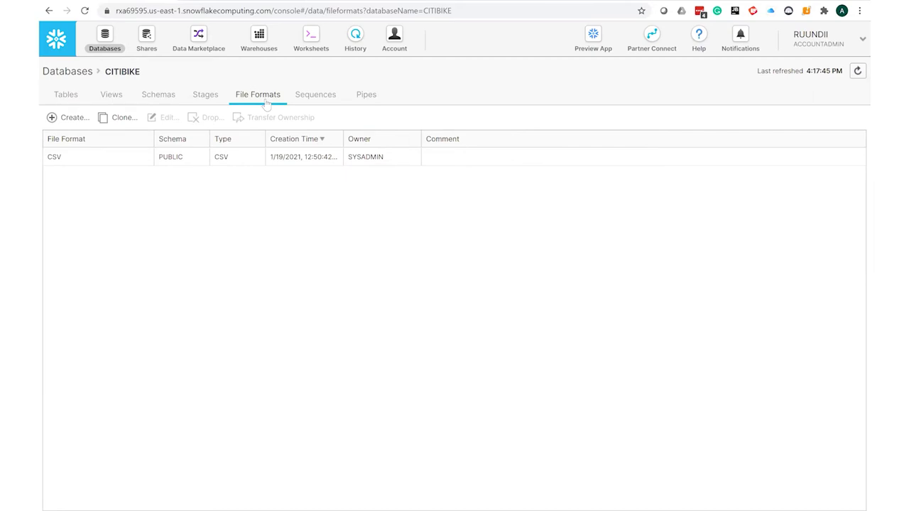
click(365, 97)
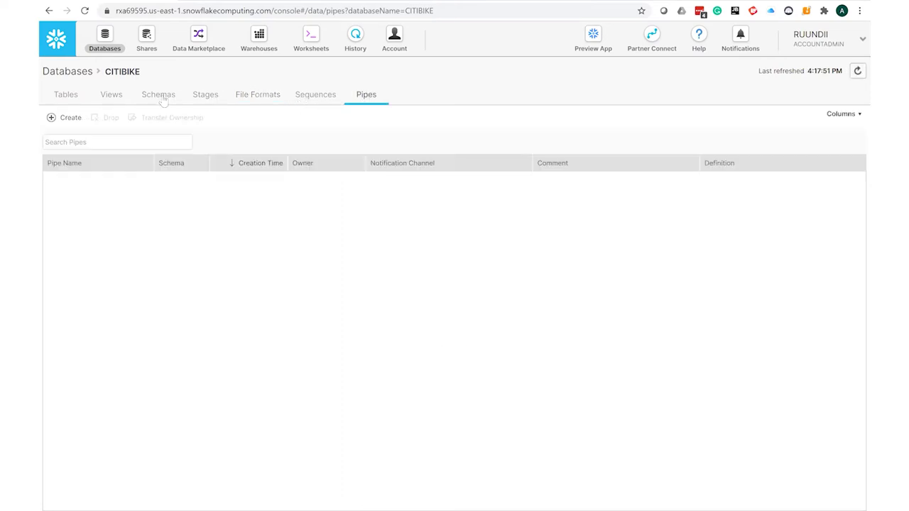
click(82, 100)
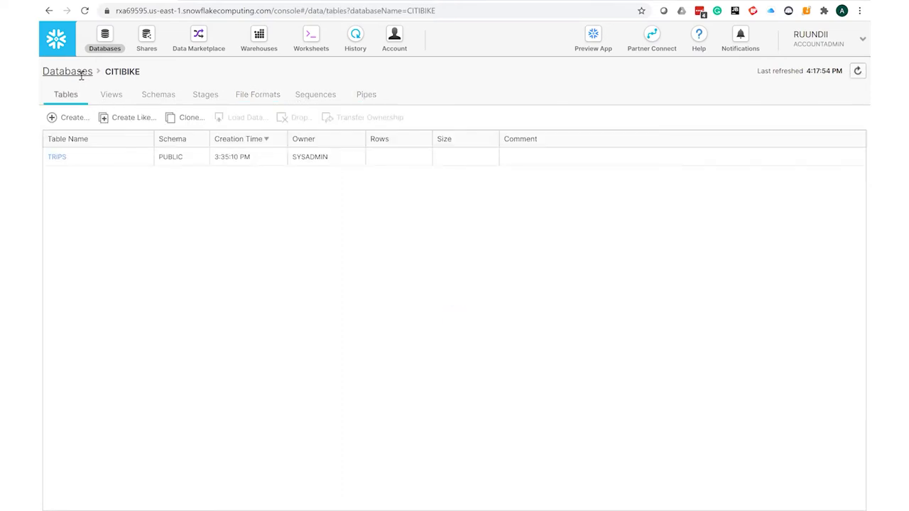
click(80, 75)
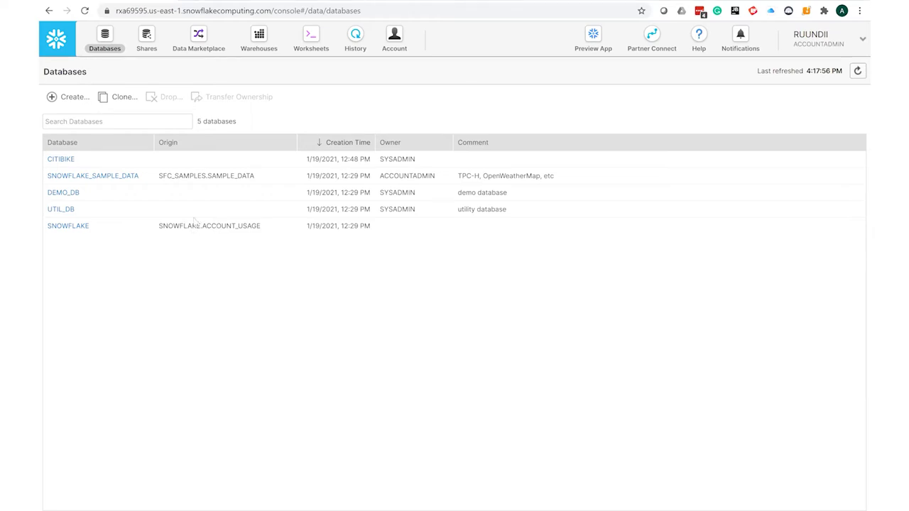
key(alt+Tab)
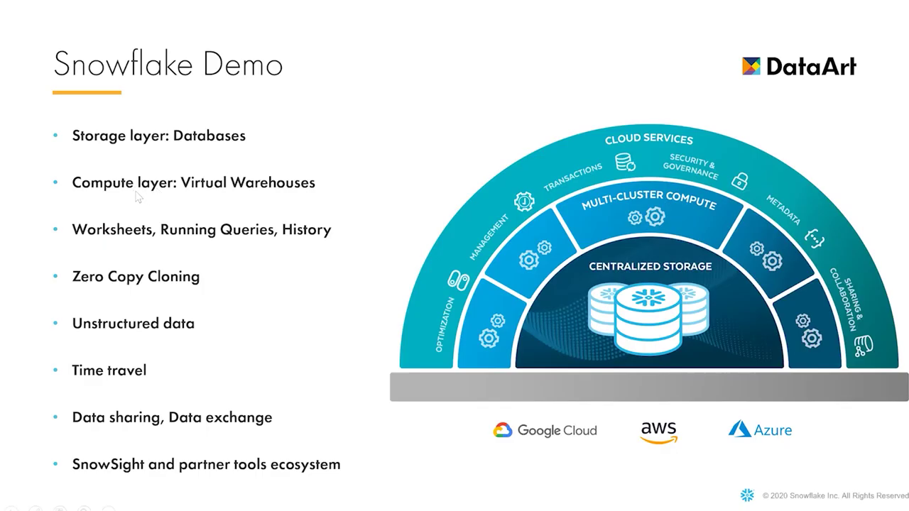
key(alt+Tab)
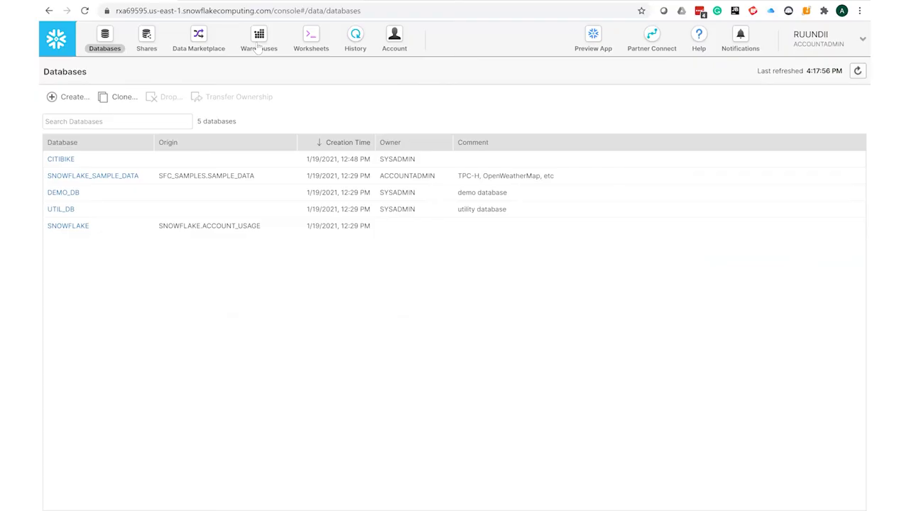
- Examine the size, maximum cluster and auto-suspend options for a new virtual warehouse, and close the form without creating it
click(257, 45)
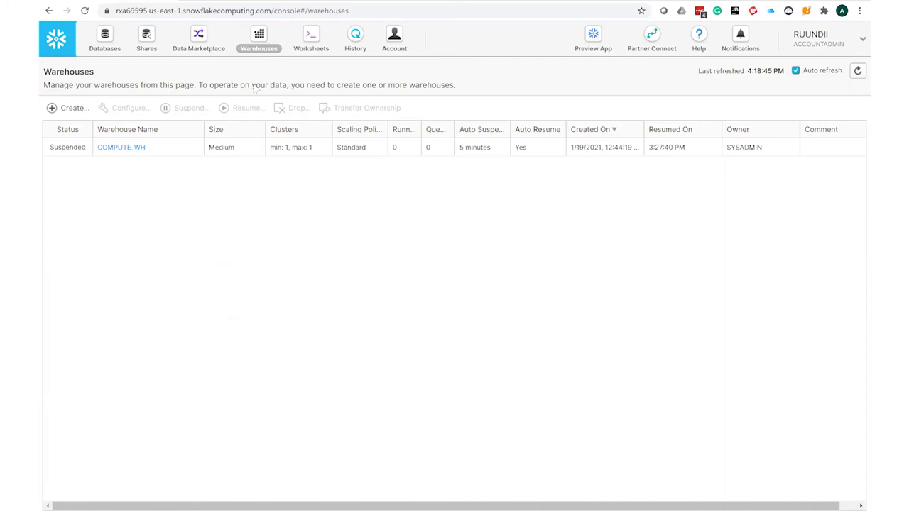
click(71, 110)
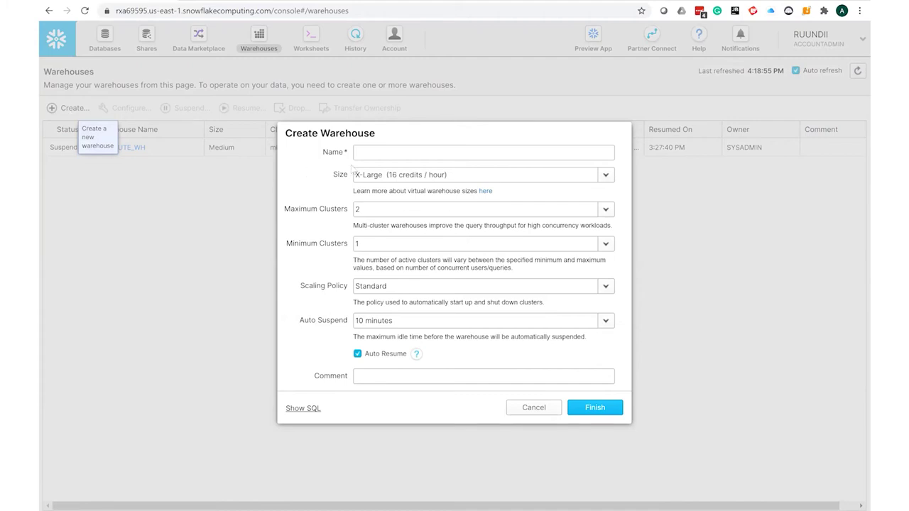
click(377, 174)
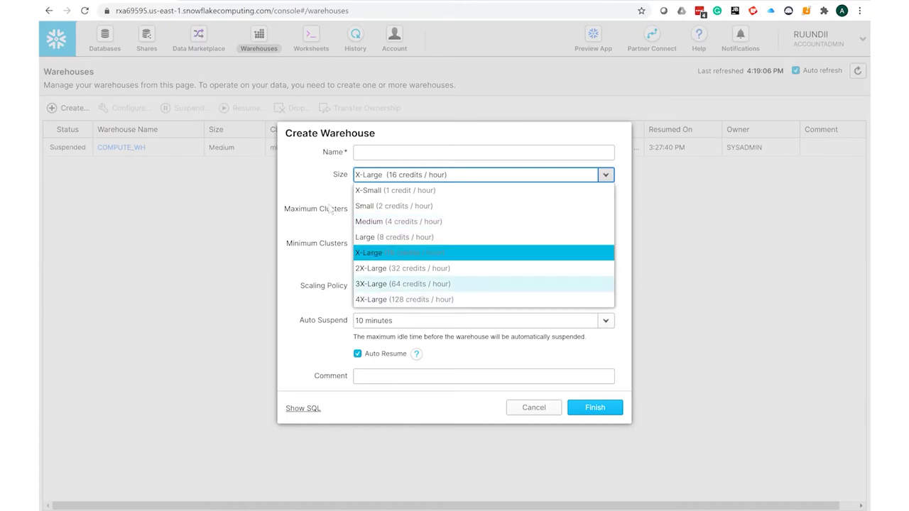
key(Escape)
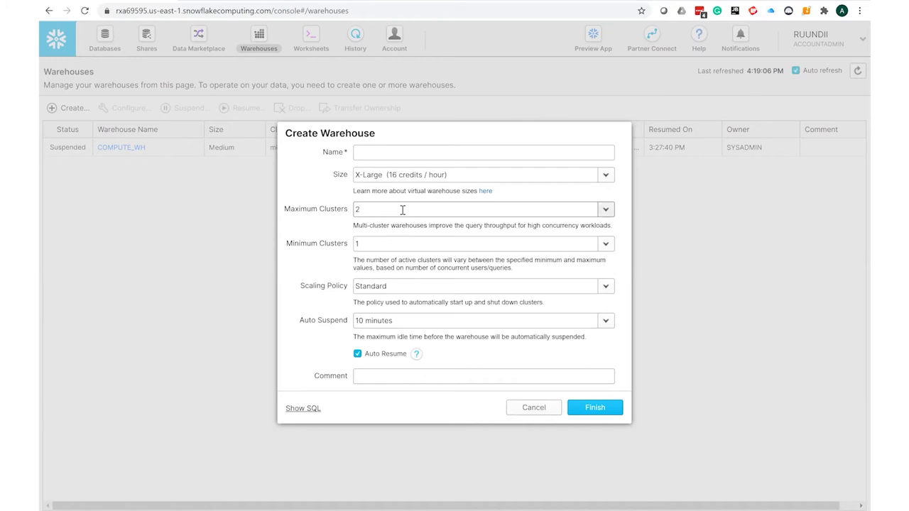
click(402, 210)
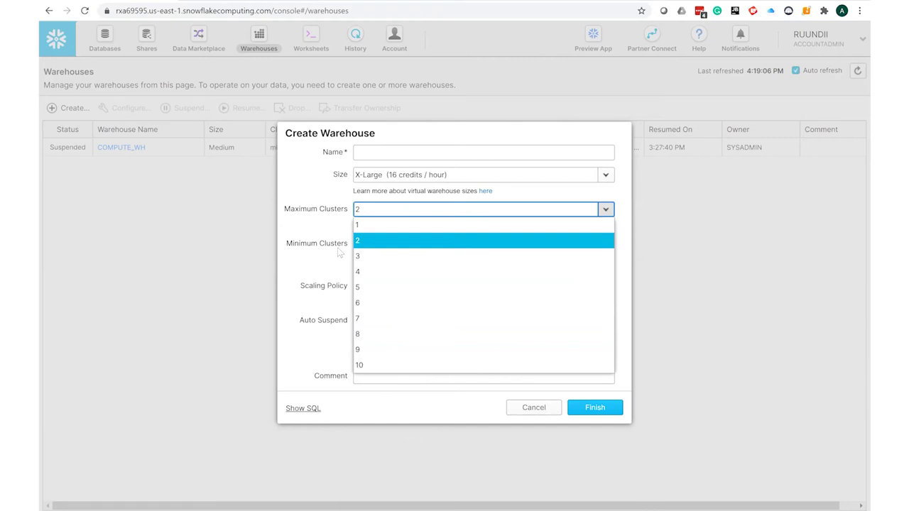
click(368, 244)
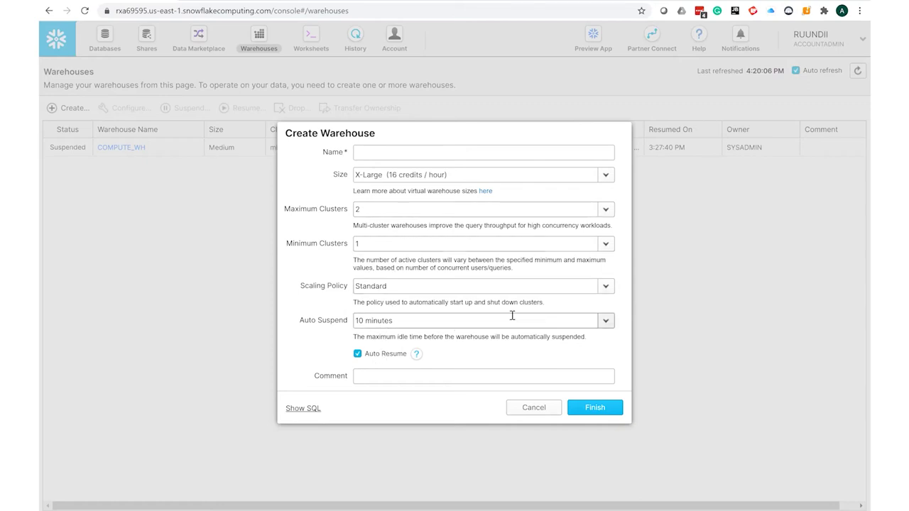
click(605, 323)
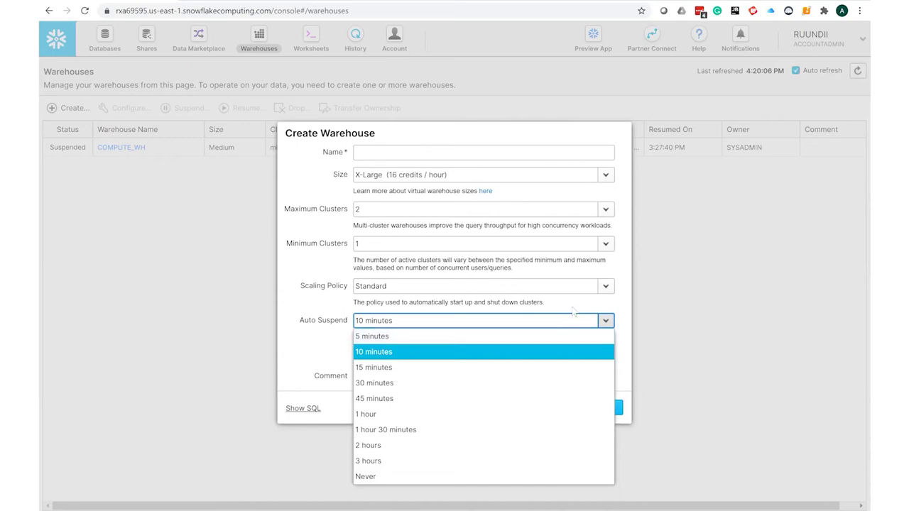
click(532, 326)
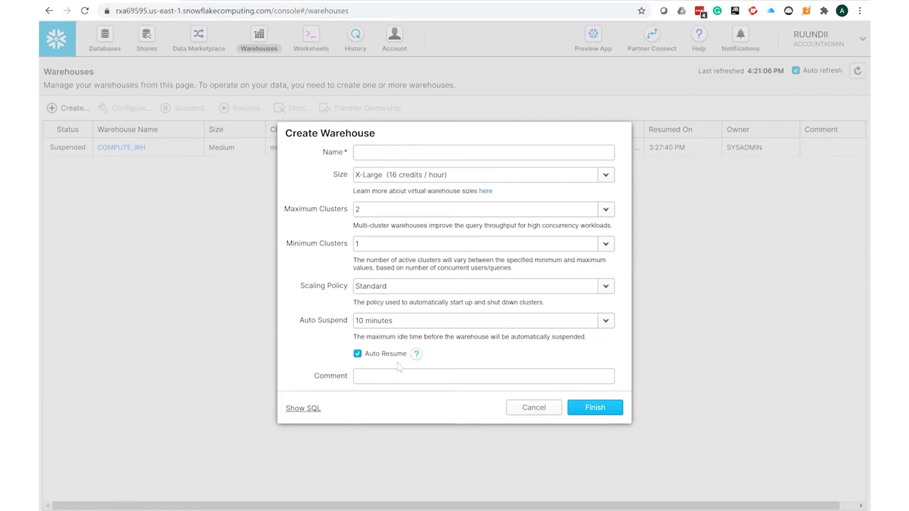
click(534, 409)
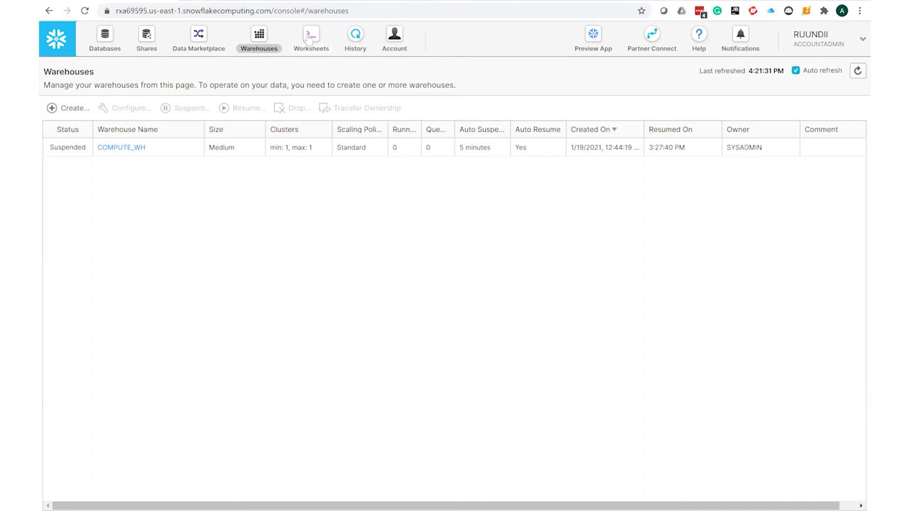
- Check which stage and file format the CITIBIKE database offers for loading the trips data
click(309, 41)
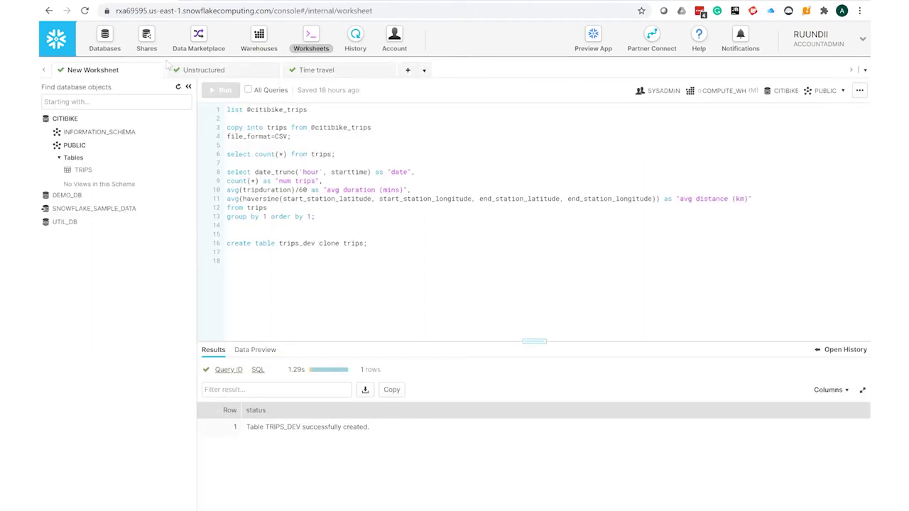
click(110, 41)
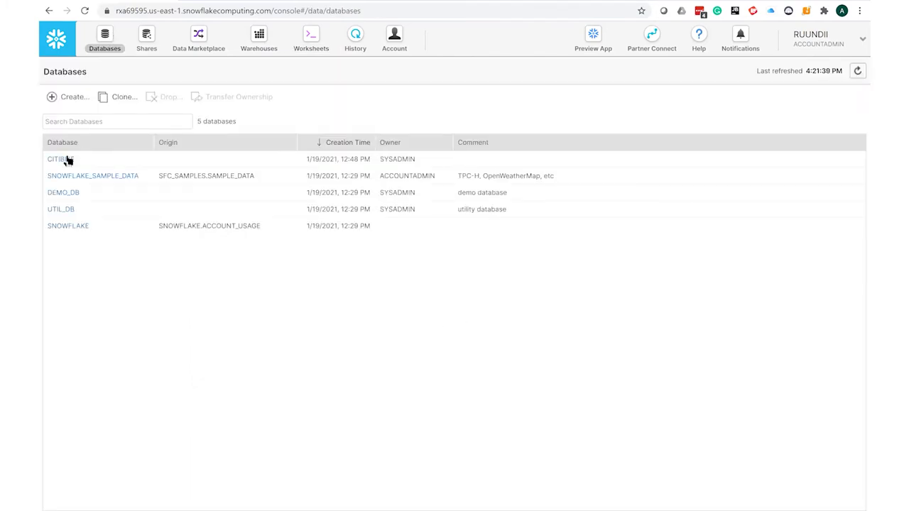
click(66, 159)
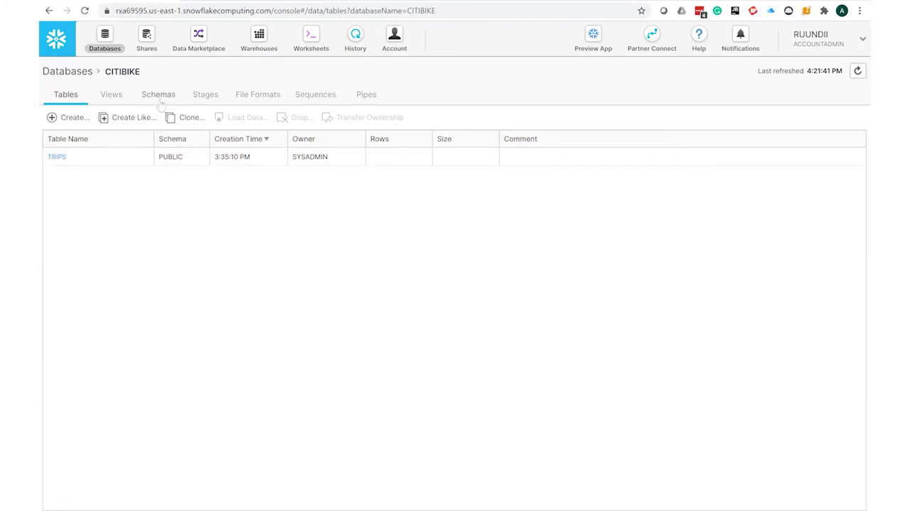
click(204, 97)
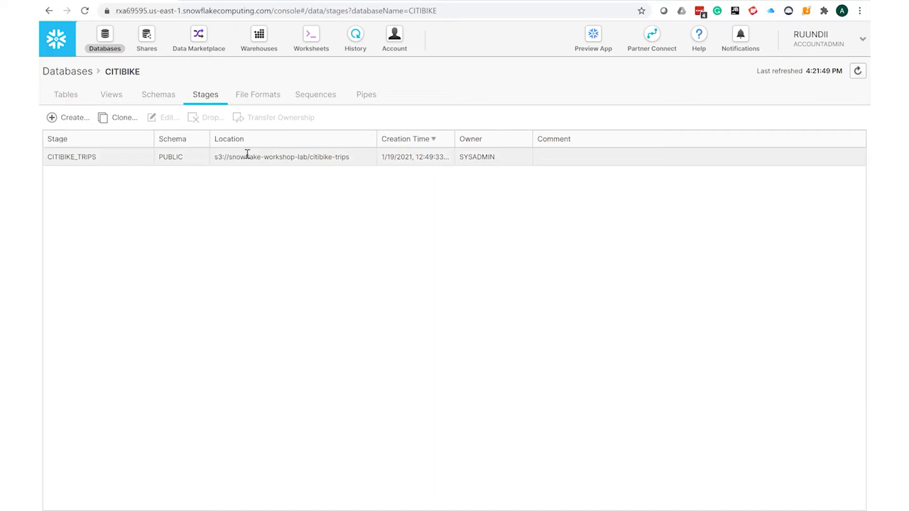
click(265, 100)
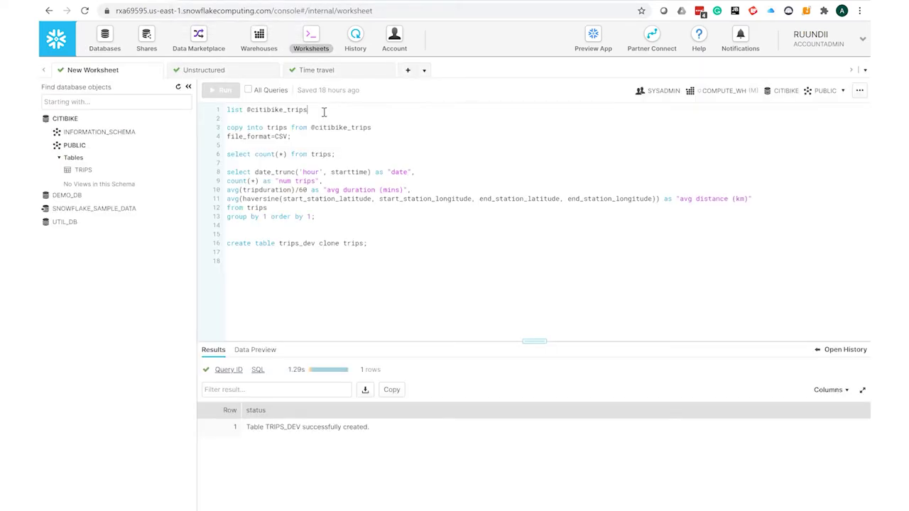
drag(323, 111, 226, 110)
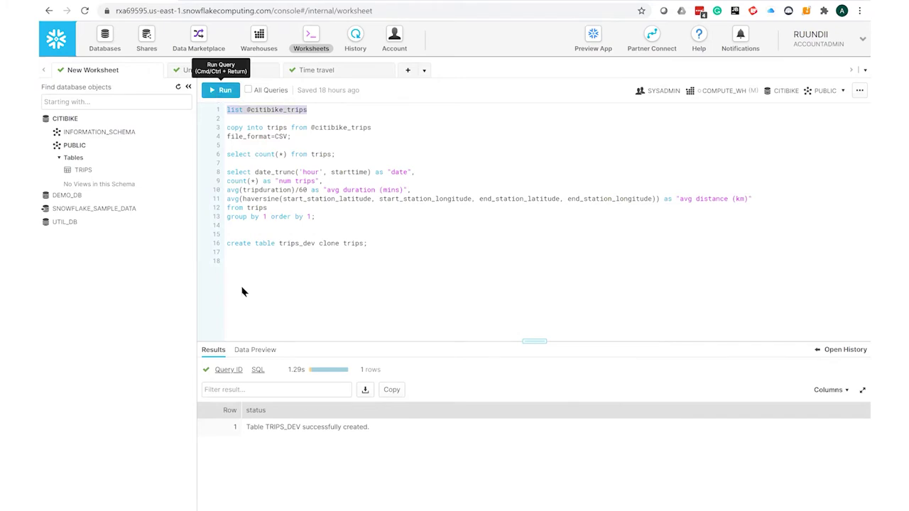
key(ctrl+Return)
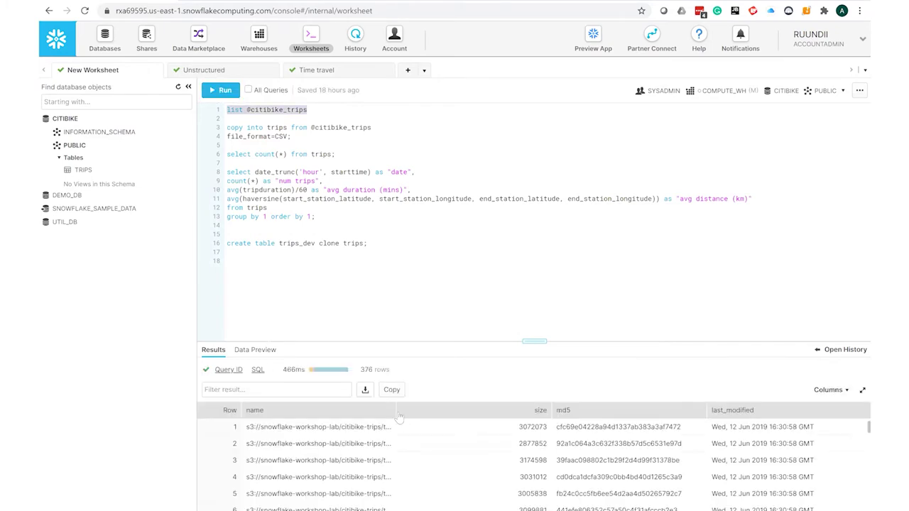
drag(397, 419, 489, 431)
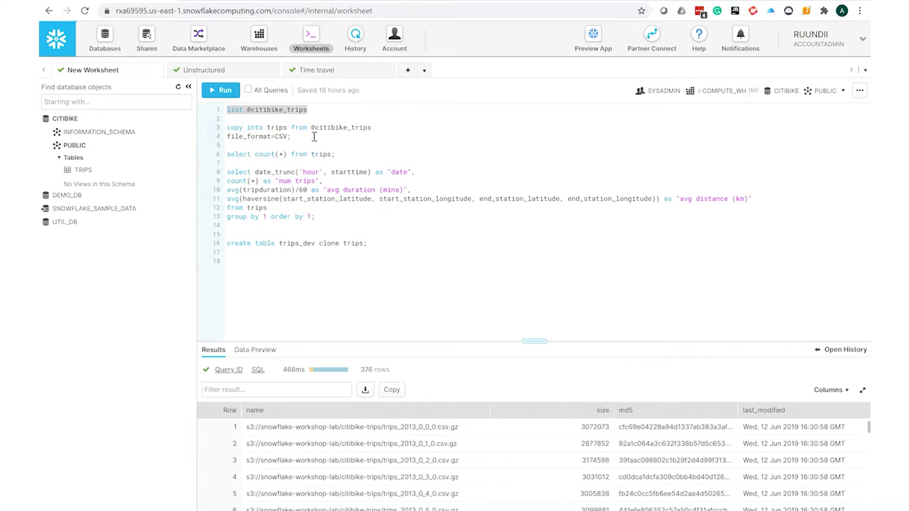
drag(291, 136, 227, 128)
click(224, 91)
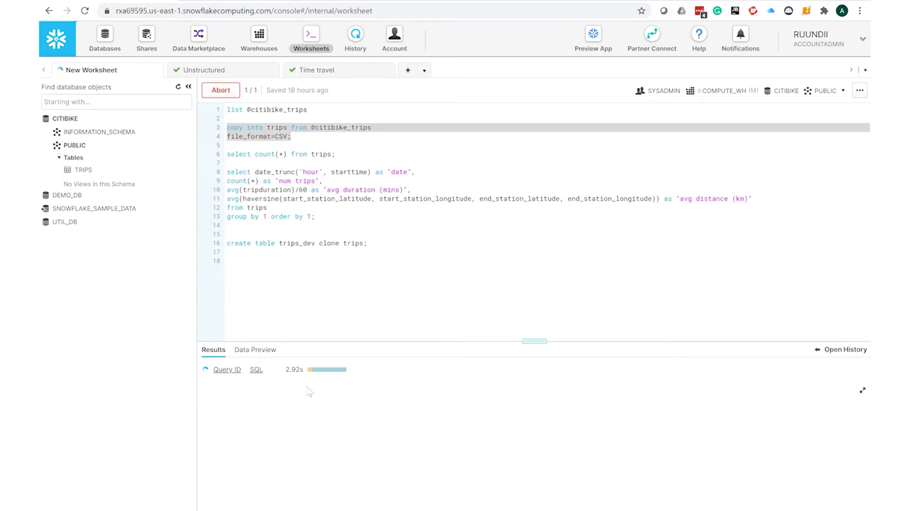
mouse_move(294, 370)
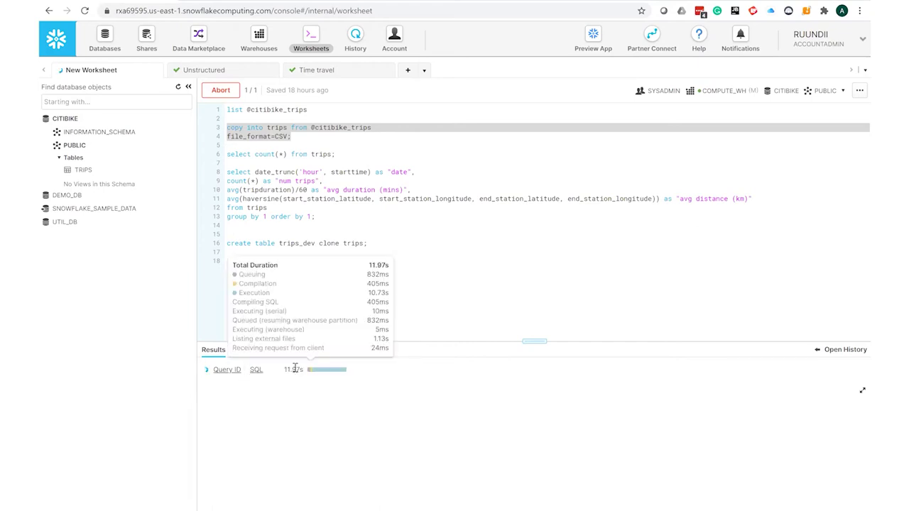
- Open the query history and refresh it to review the latest executed statements
click(356, 41)
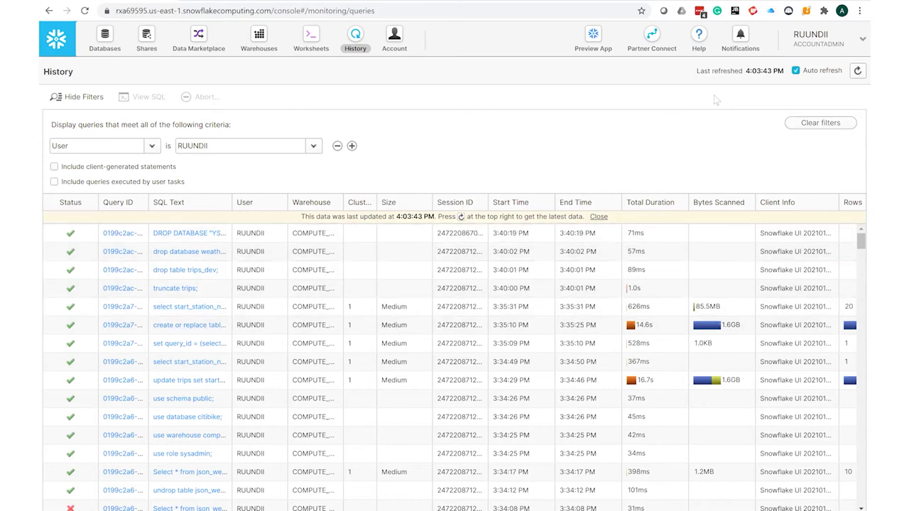
click(857, 73)
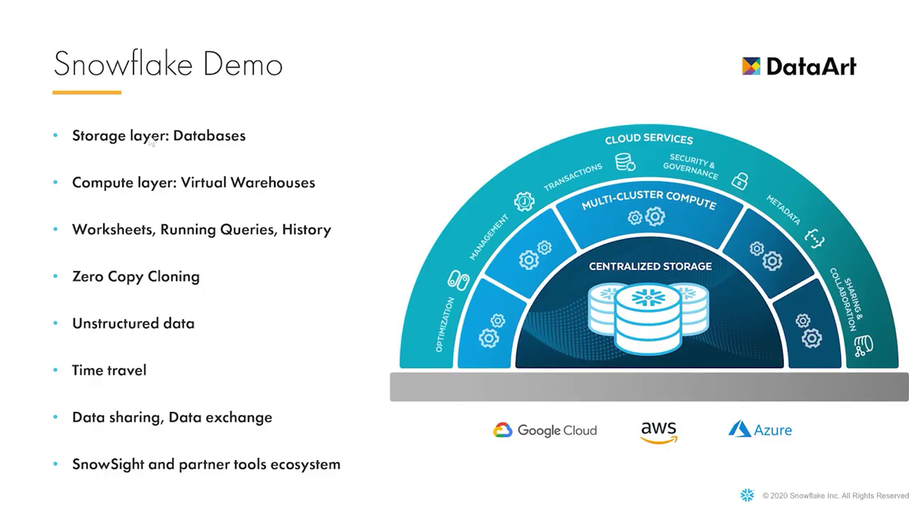
key(alt+Tab)
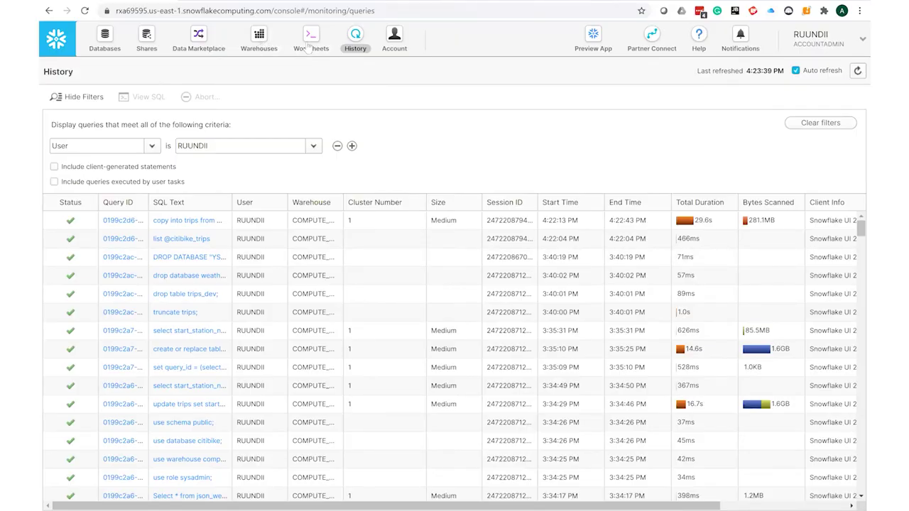
- Return to the worksheet and run only the "select count(*) from trips;" query
click(308, 44)
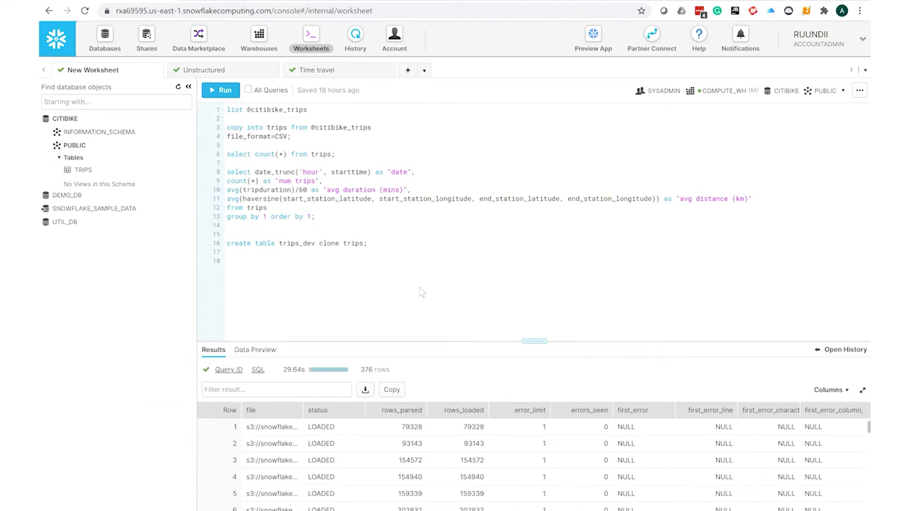
key(ctrl+shift+Left)
key(ctrl+shift+Left)
key(ctrl+shift+Left)
key(ctrl+shift+Left)
key(ctrl+shift+Left)
key(ctrl+shift+Left)
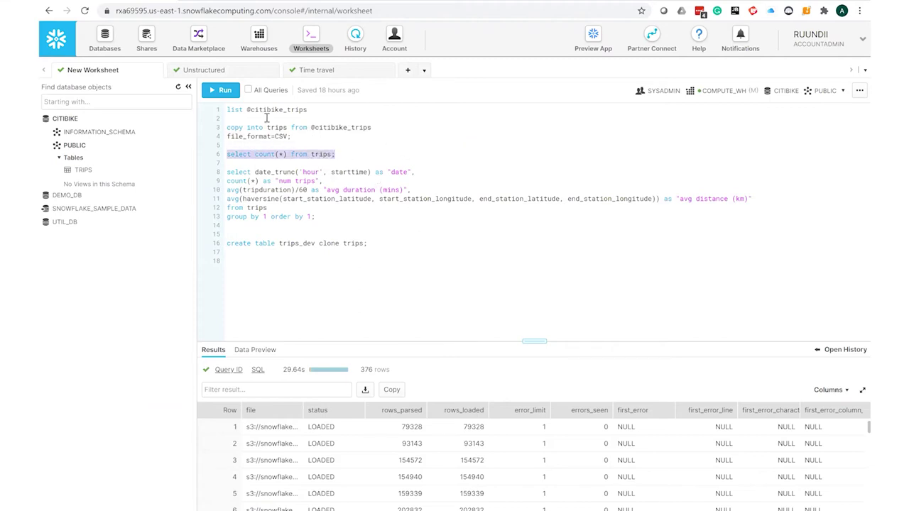
click(217, 92)
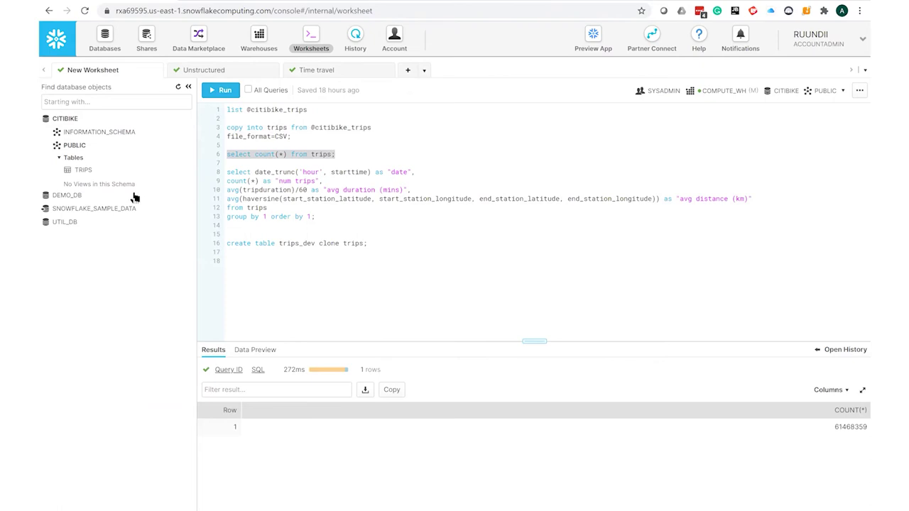
- Show the column details of the TRIPS table in CITIBIKE's PUBLIC schema and preview its data
click(90, 172)
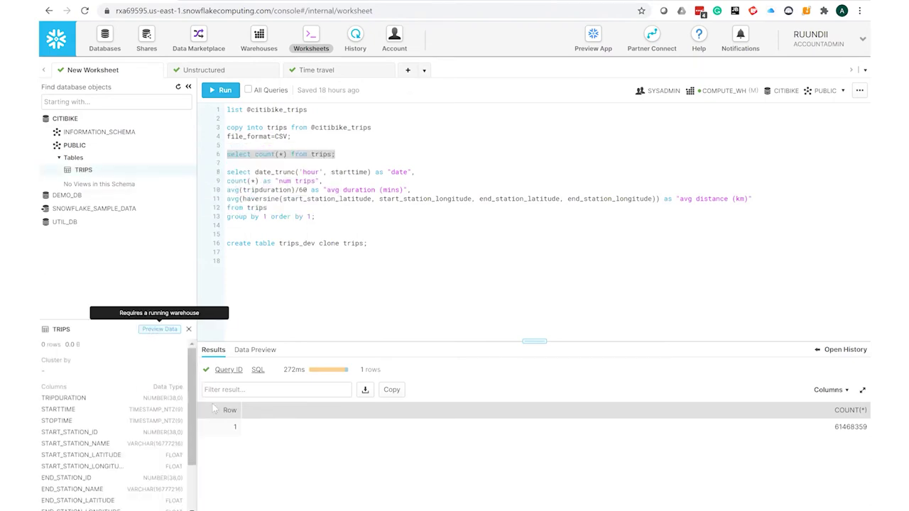
click(159, 330)
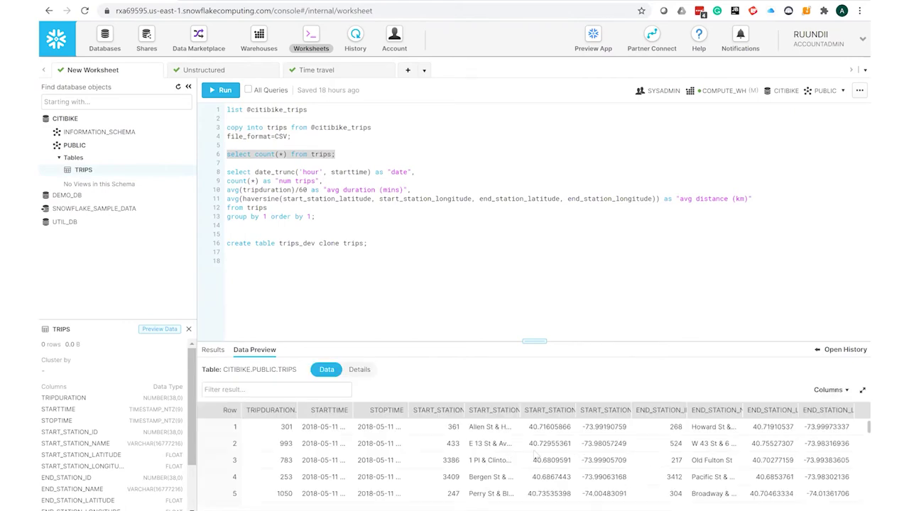
- Run only the hourly TRIPS query calculating trip count, average duration and average distance, and run it a second time
drag(320, 217, 227, 198)
click(224, 89)
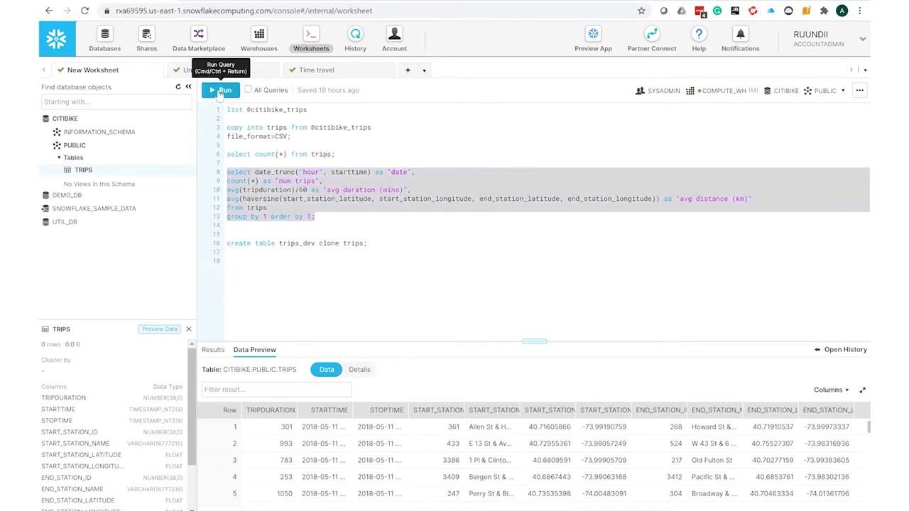
click(223, 91)
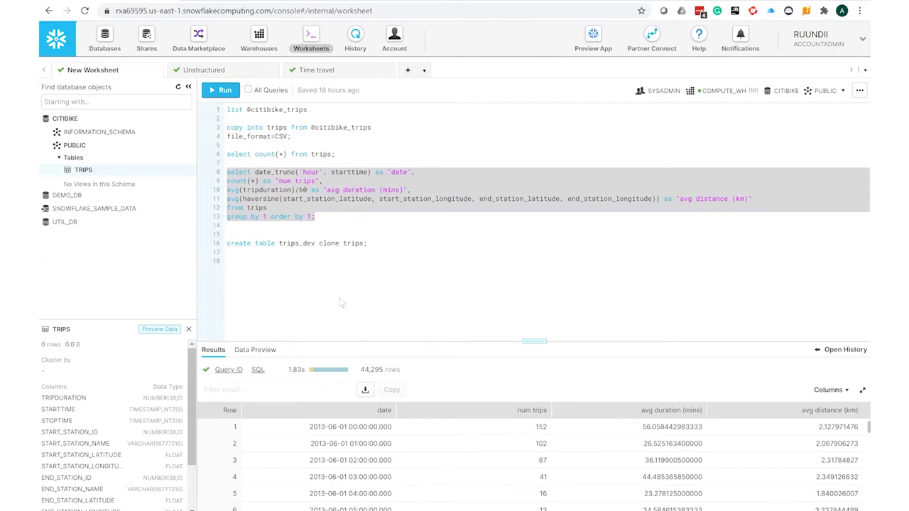
click(217, 95)
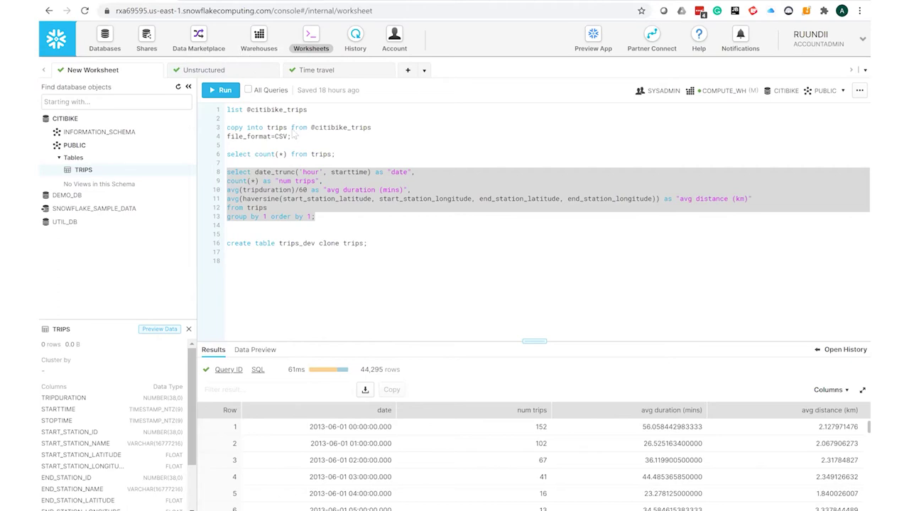
- Clone the TRIPS table by running only the "create table trips_dev clone trips;" statement
key(alt+Tab)
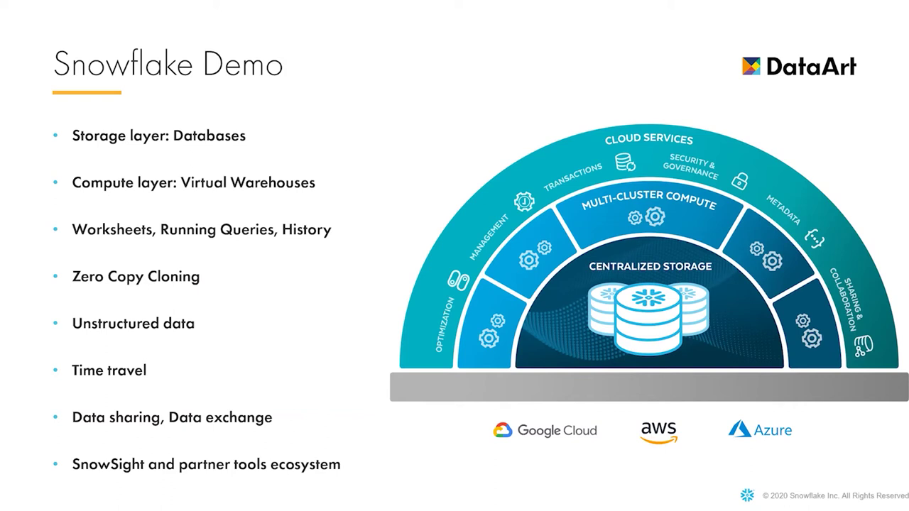
key(alt+Tab)
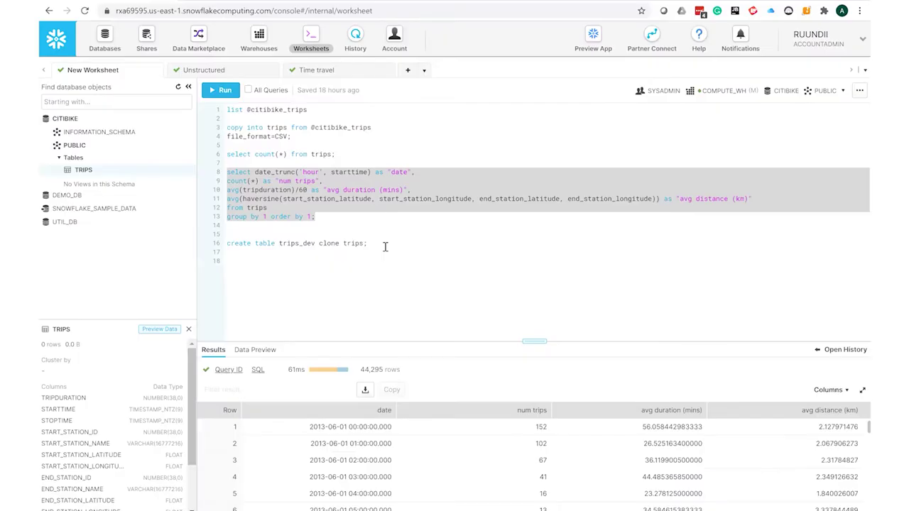
click(385, 247)
key(ctrl+shift+Left)
key(ctrl+shift+Left)
key(ctrl+shift+Left)
key(ctrl+shift+Left)
key(ctrl+shift+Left)
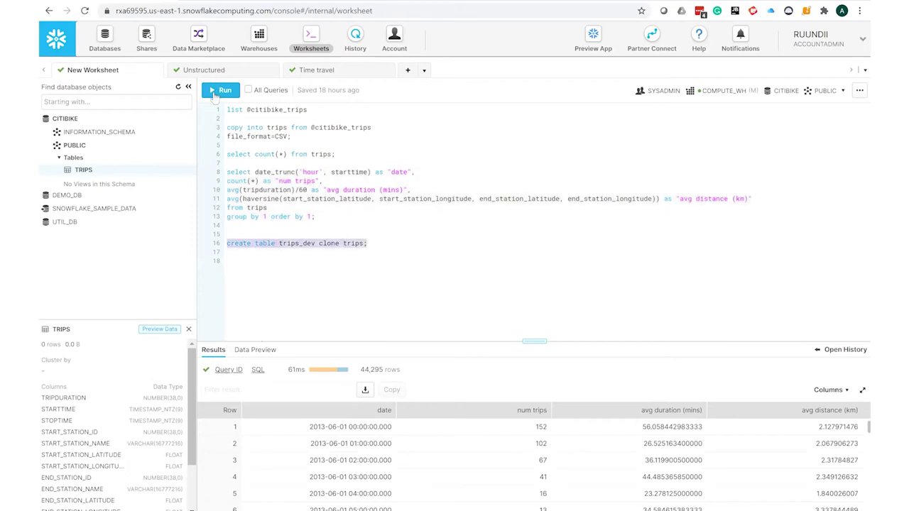
click(213, 94)
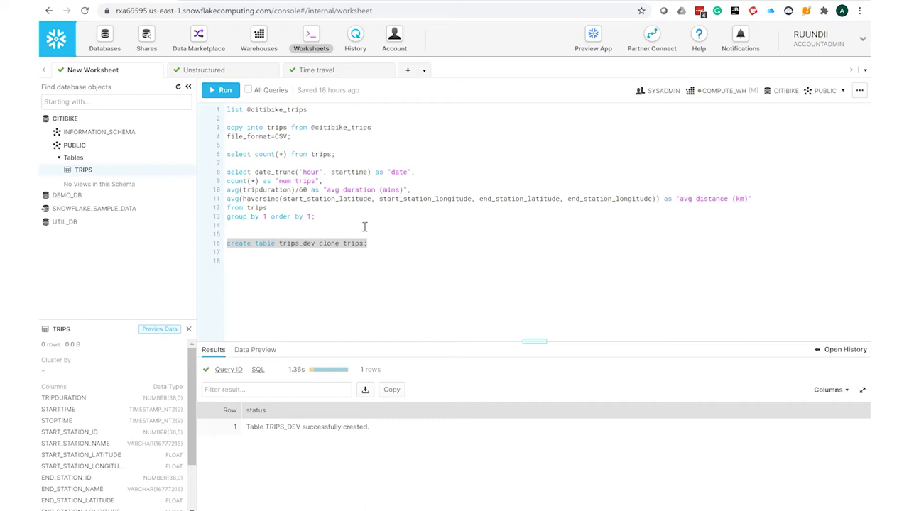
click(364, 227)
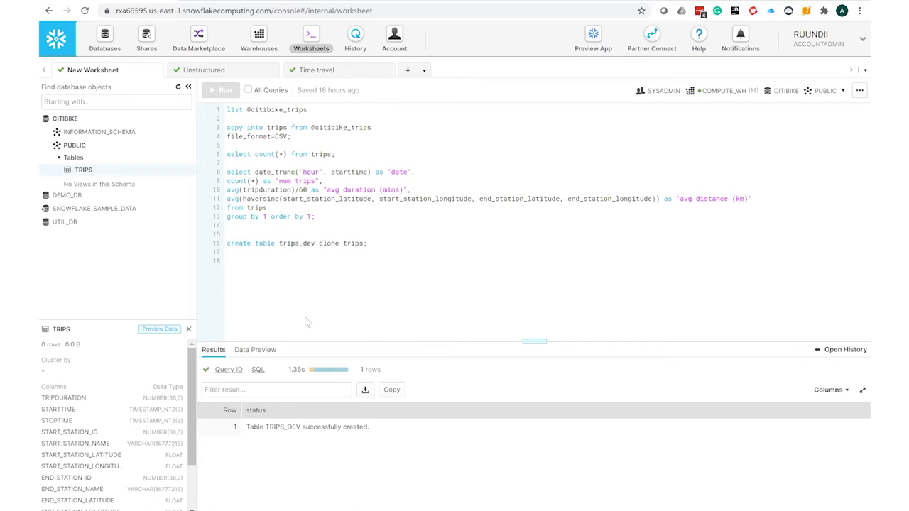
- Open the Unstructured worksheet and run its first five statements to create the weather database and set role sysadmin, warehouse compute_wh and schema public
key(alt+Tab)
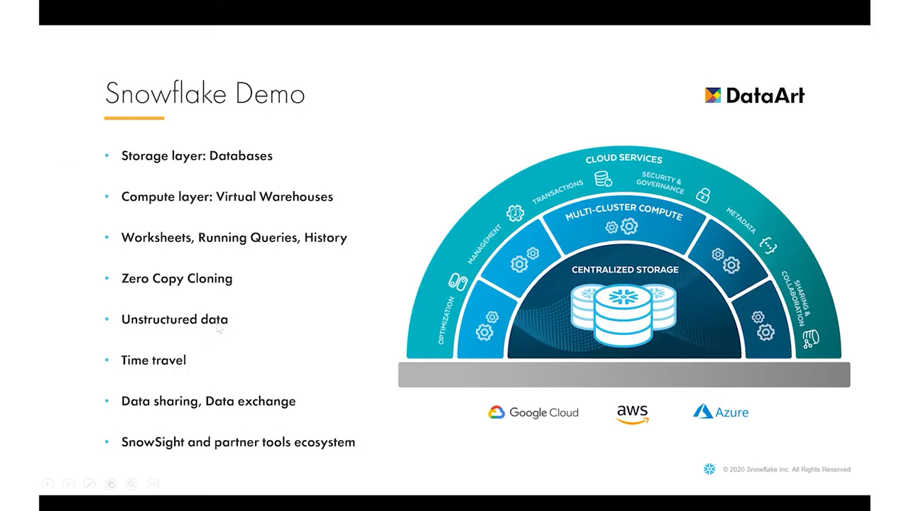
key(alt+Tab)
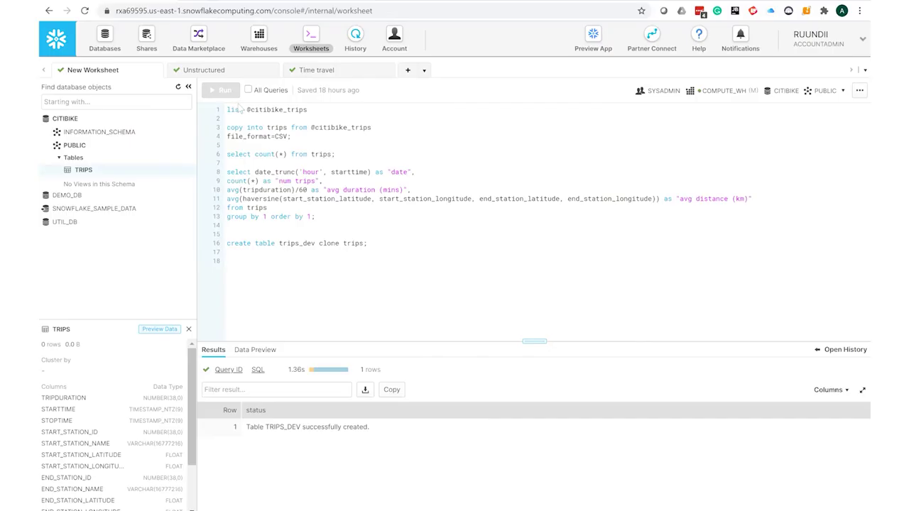
click(204, 70)
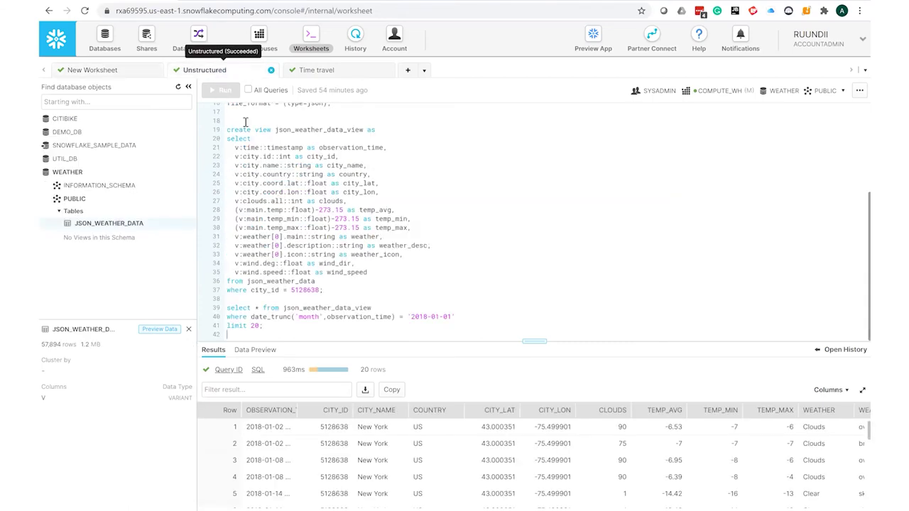
scroll(249, 138, up, 5)
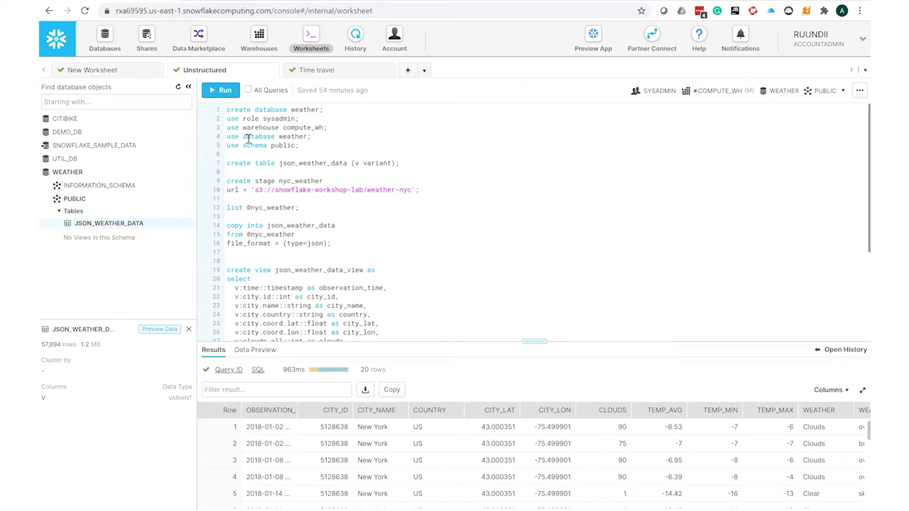
key(shift+Down)
key(shift+Down)
key(shift+Down)
key(shift+Down)
key(ctrl+shift+Right)
key(ctrl+shift+Right)
key(ctrl+shift+Right)
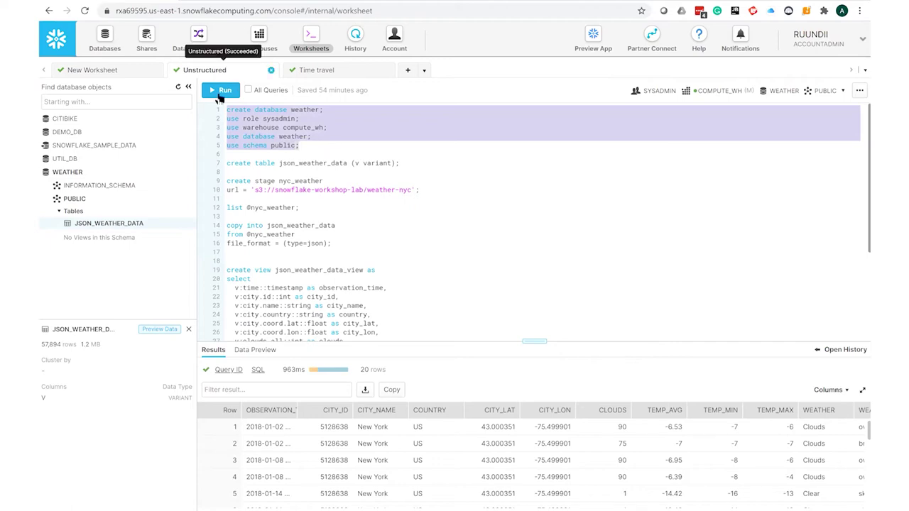
key(ctrl+Return)
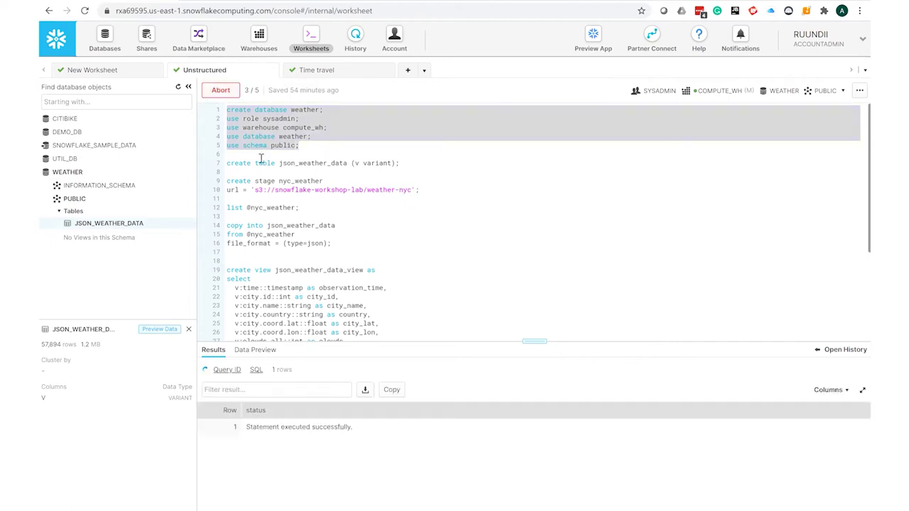
- Run only the "create table json_weather_data (v variant);" statement
click(260, 156)
key(shift+Down)
key(shift+Down)
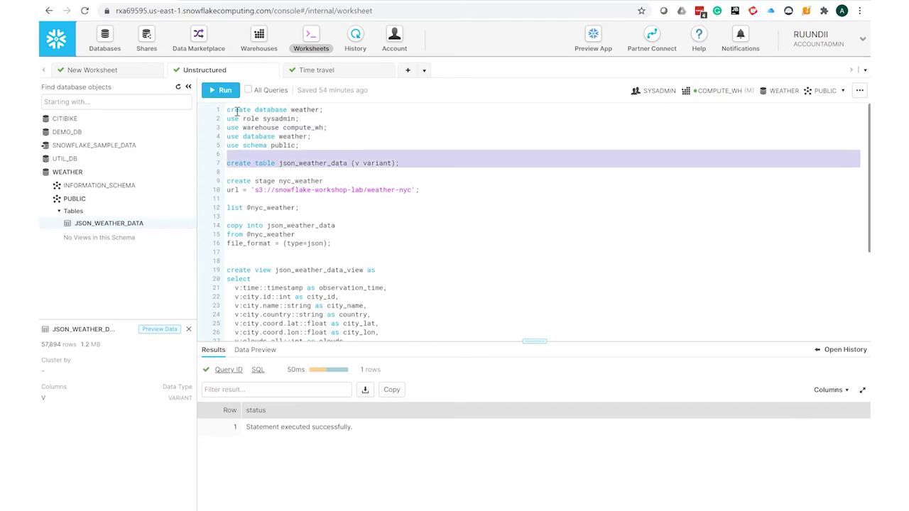
click(213, 91)
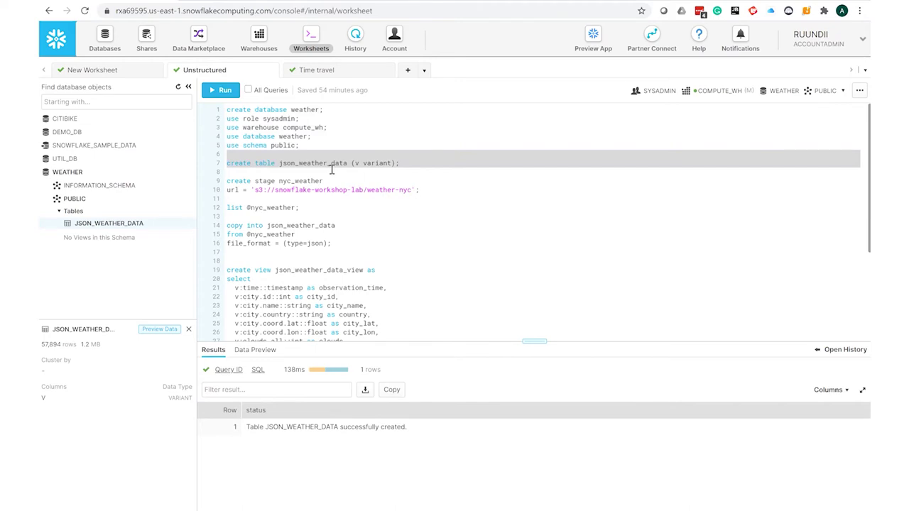
- Create the stage nyc_weather with the URL 's3://snowflake-workshop-lab/weather-nyc' by running only that statement
click(331, 169)
key(Down)
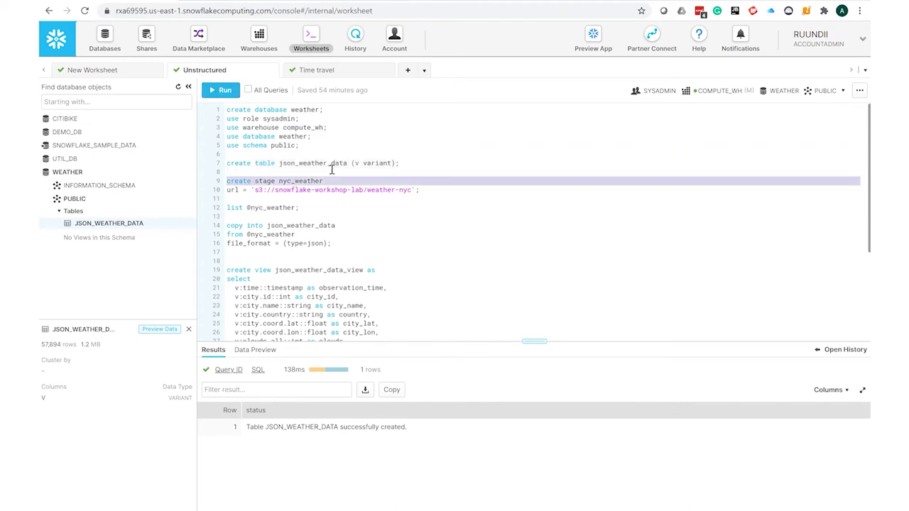
click(221, 91)
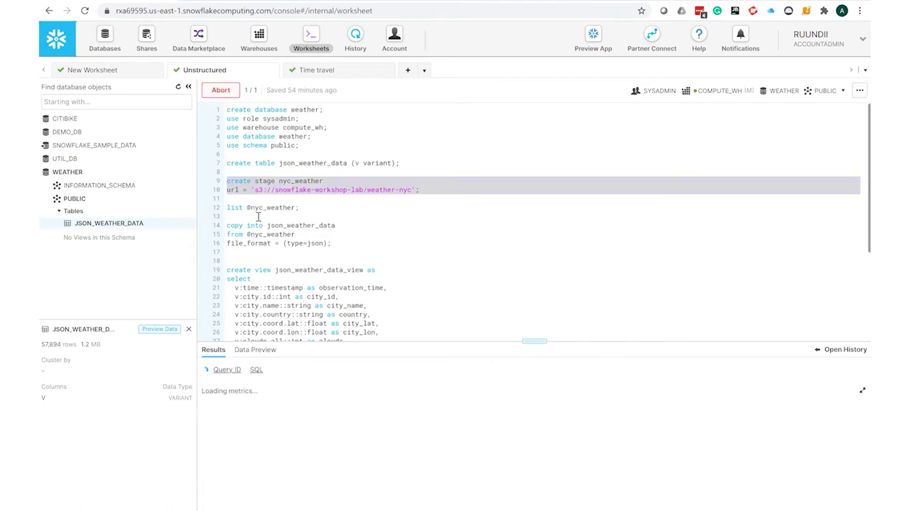
click(259, 208)
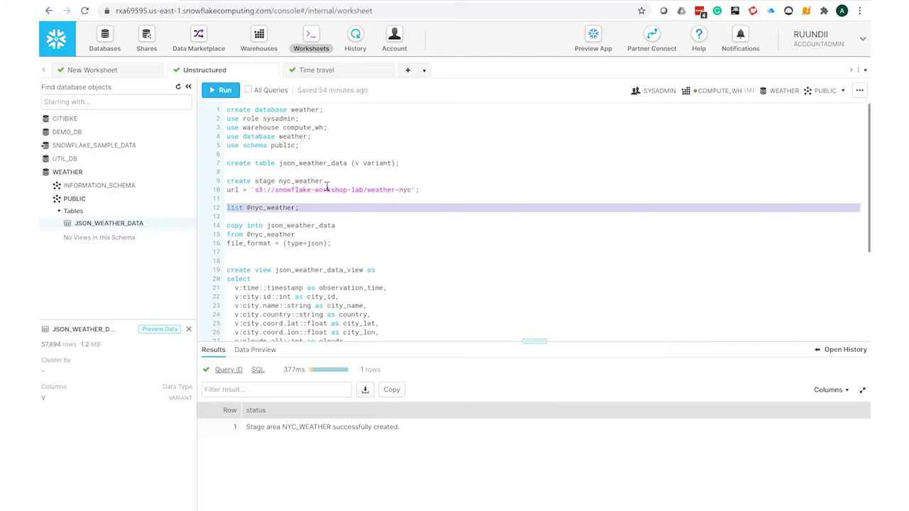
click(222, 92)
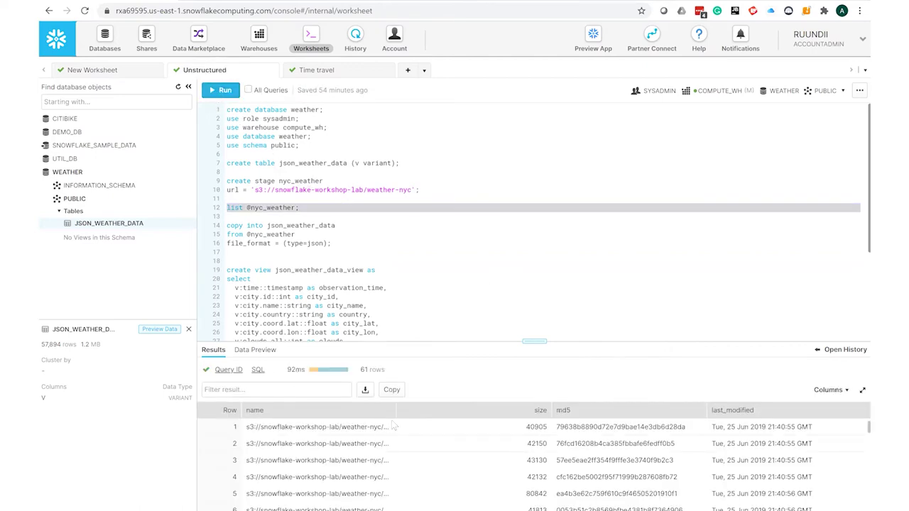
drag(395, 419, 490, 426)
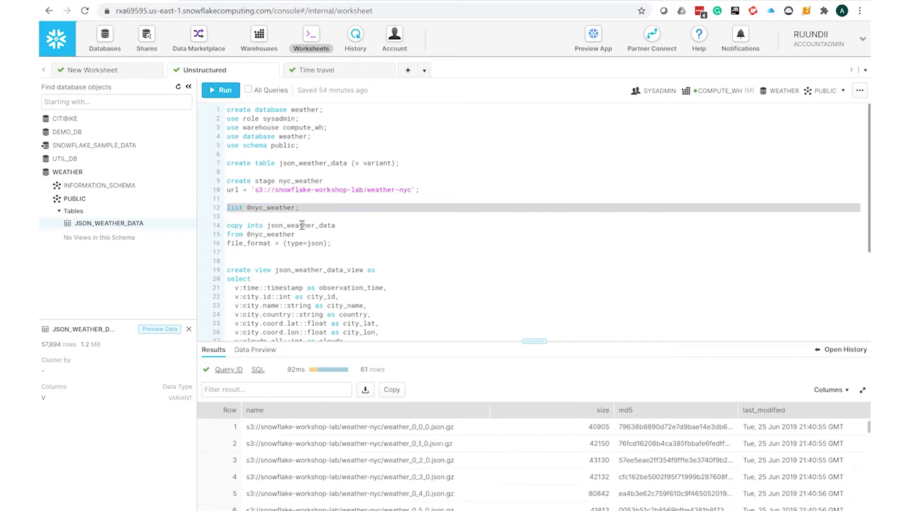
key(Down)
key(shift+Down)
key(shift+Down)
key(shift+Down)
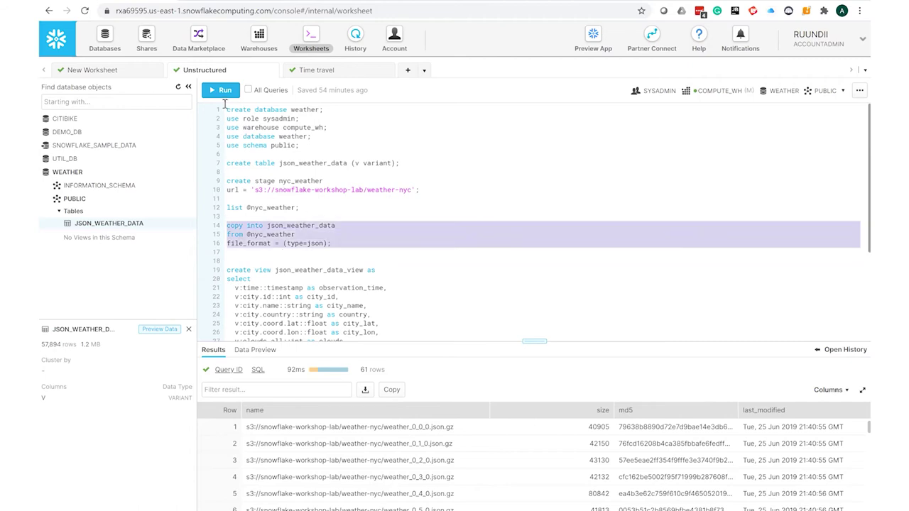
click(220, 91)
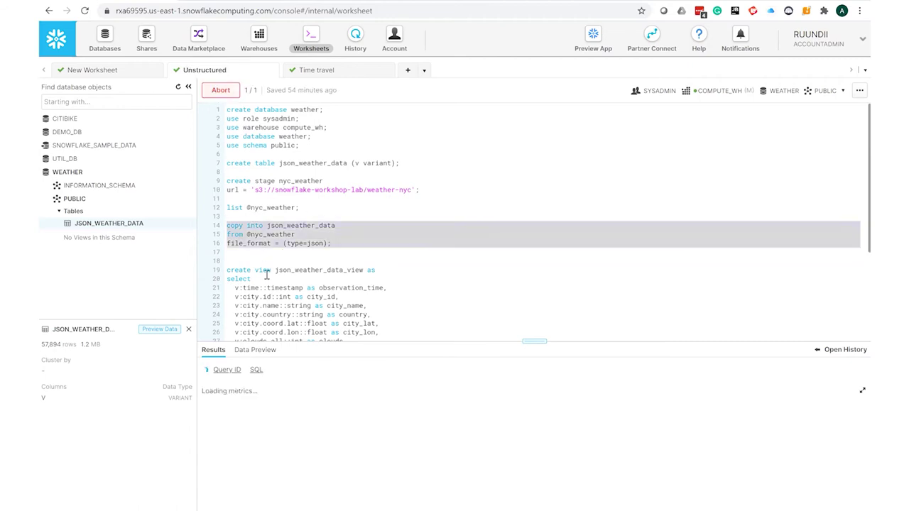
click(267, 277)
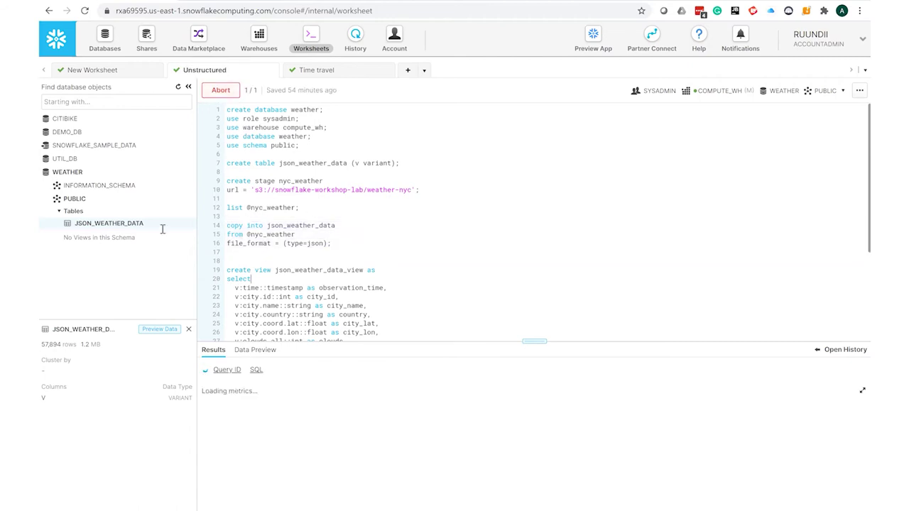
- Refresh the database objects, expand WEATHER's PUBLIC schema and preview the data of the JSON_WEATHER_DATA table
click(176, 88)
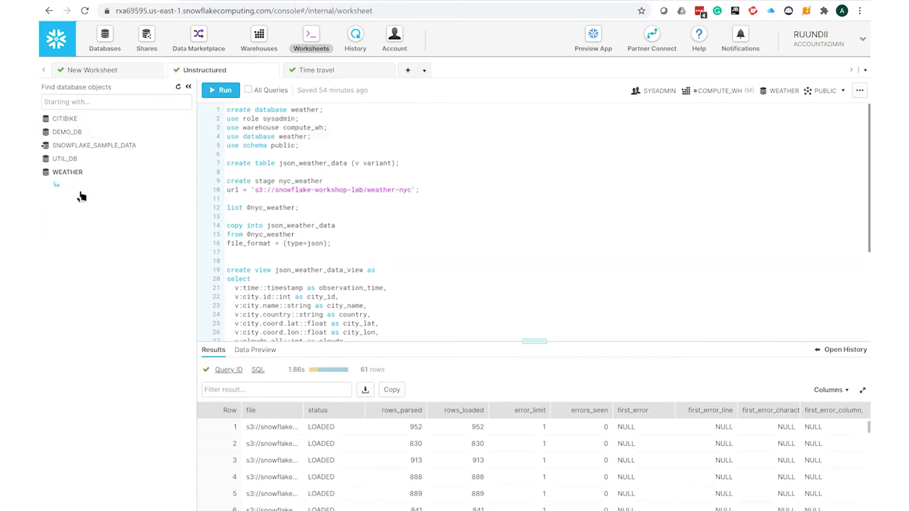
click(78, 202)
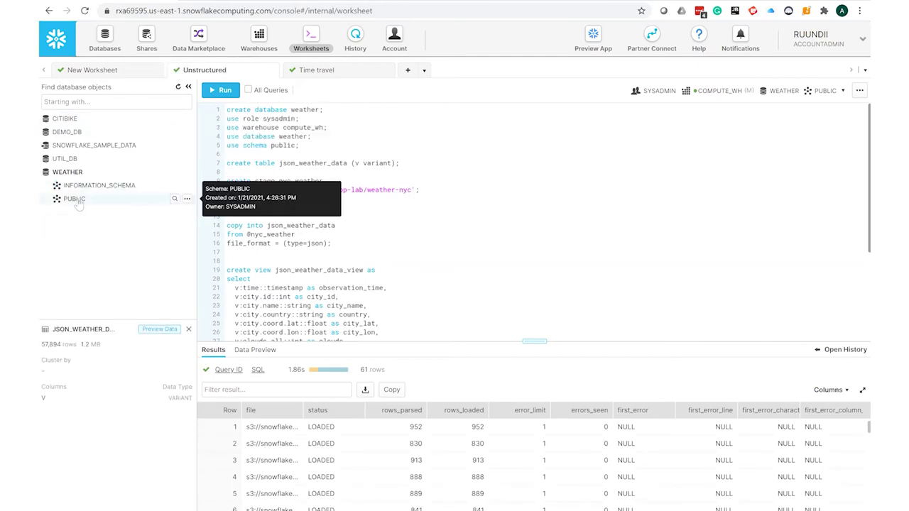
click(78, 201)
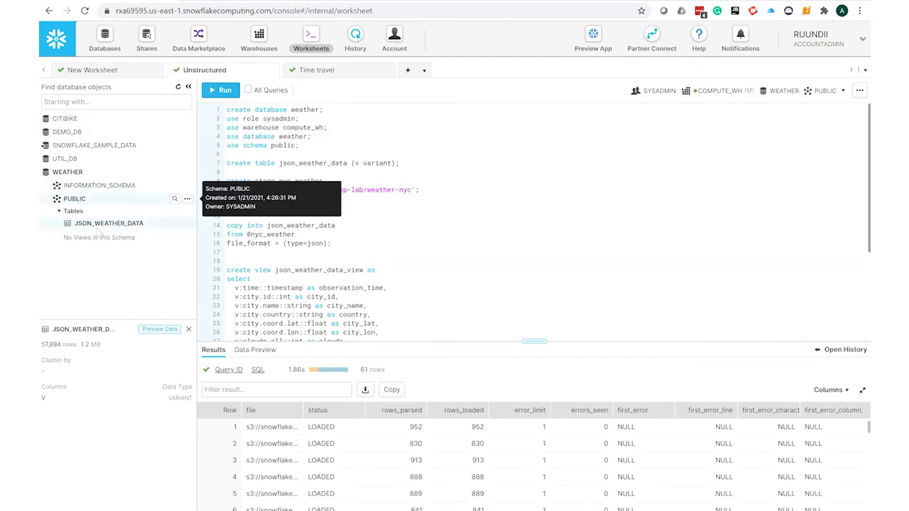
click(161, 330)
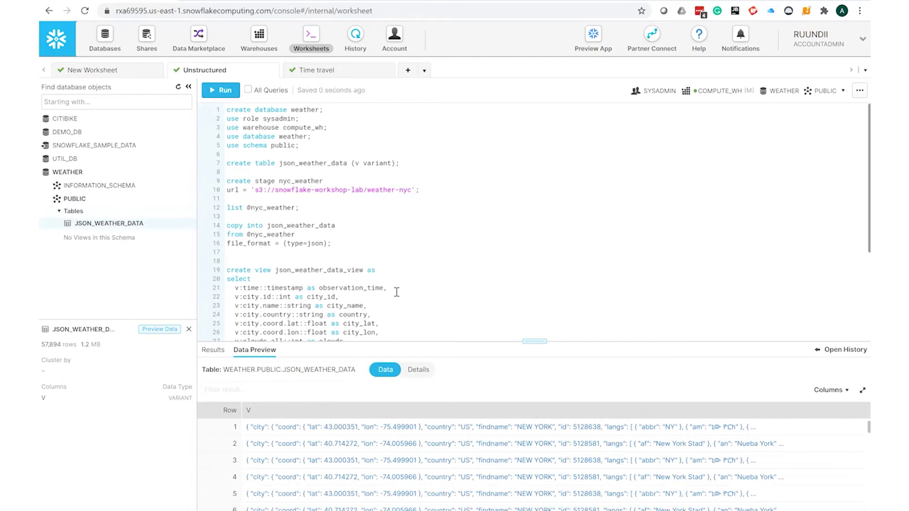
- Run the complete "create view json_weather_data_view" statement, which extracts the JSON weather fields for city_id 5128638
scroll(396, 292, down, 5)
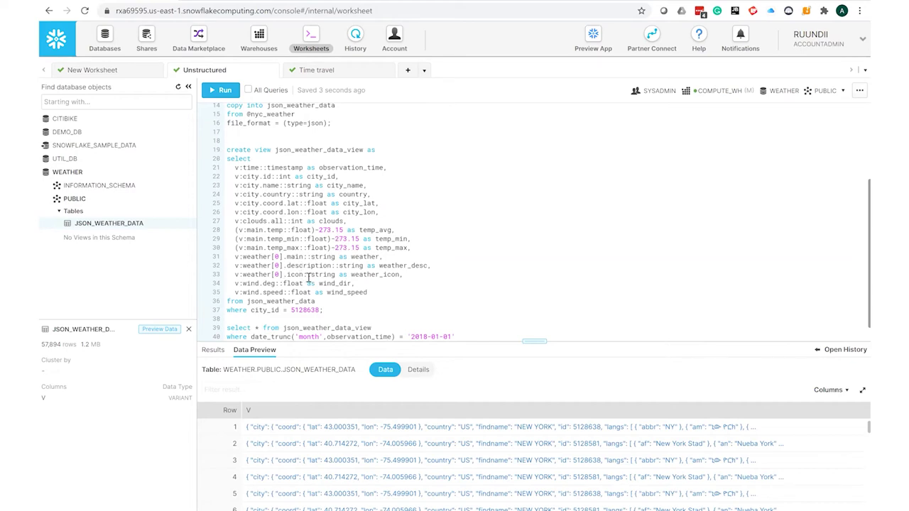
drag(324, 311, 204, 153)
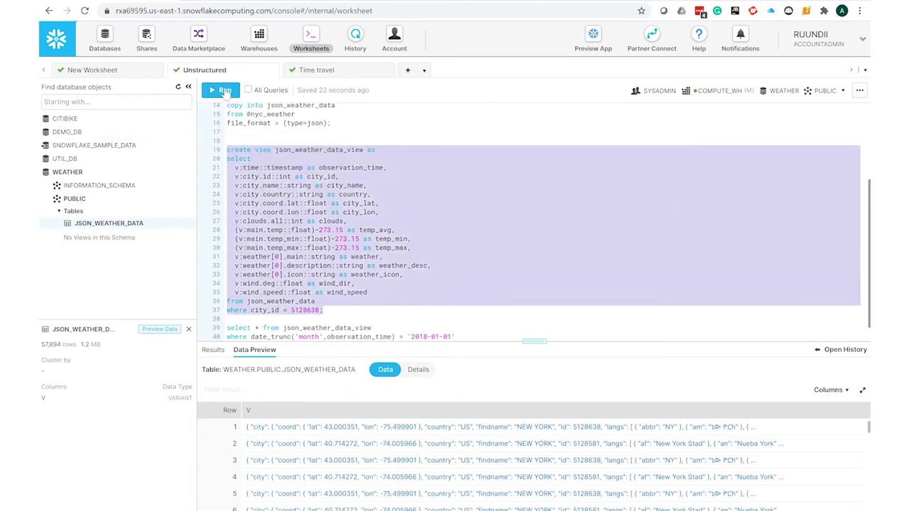
click(220, 90)
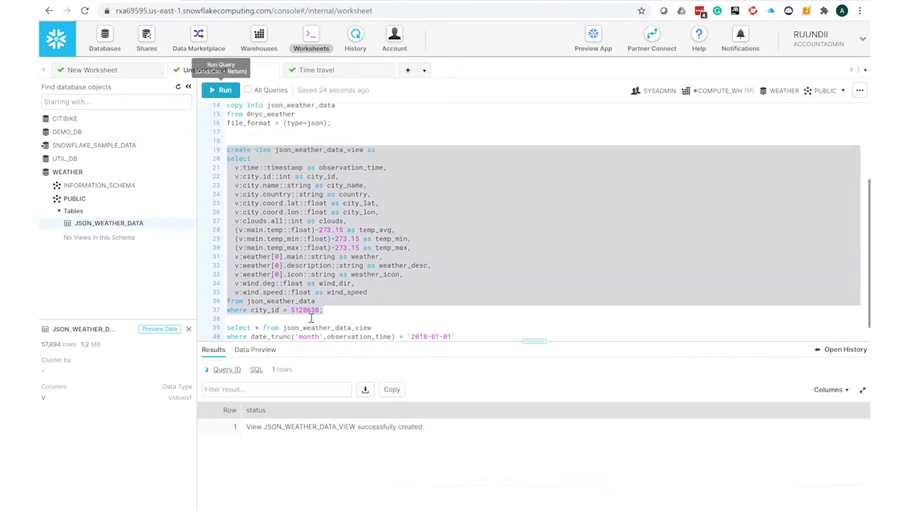
- Query json_weather_data_view for the month '2018-01-01' with a limit of 20 by running only the last select statement
click(310, 318)
key(Down)
key(shift+Down)
key(shift+Down)
key(shift+Down)
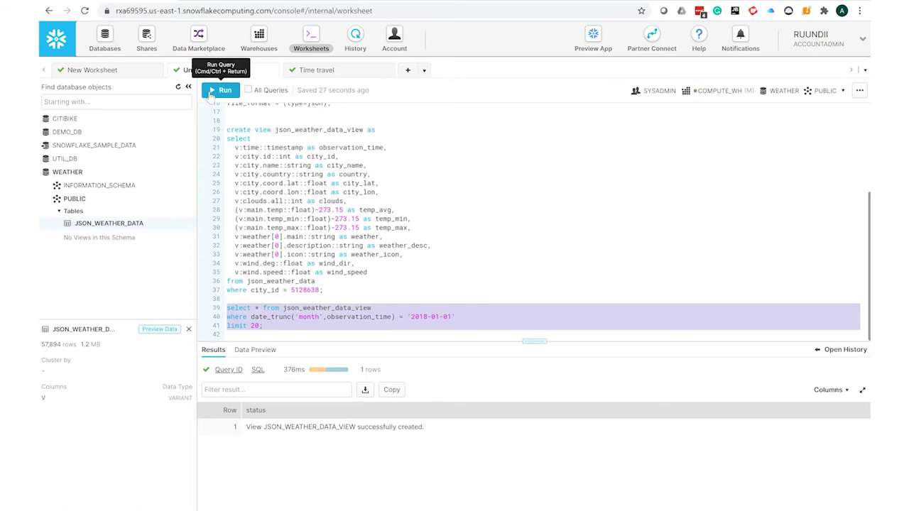
click(213, 91)
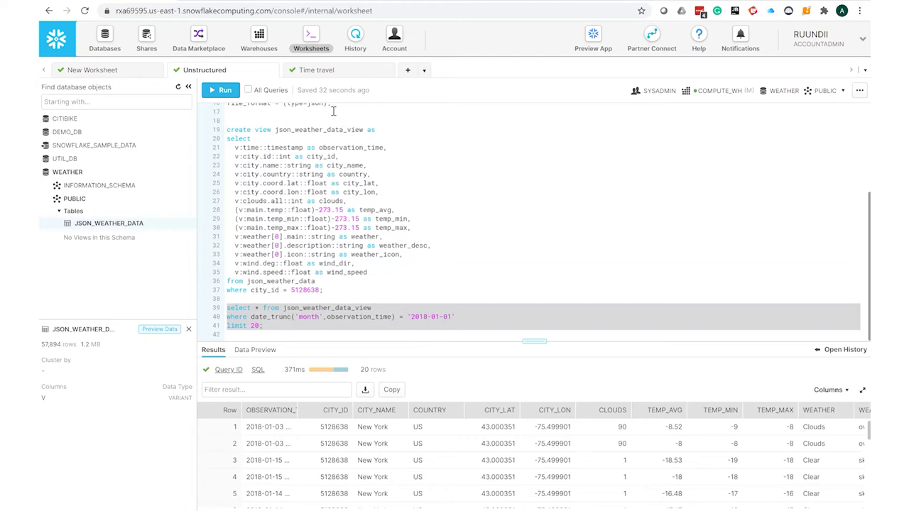
- In the Time travel worksheet, run only "Select * from json_weather_data limit 10;" to query the weather table
click(322, 75)
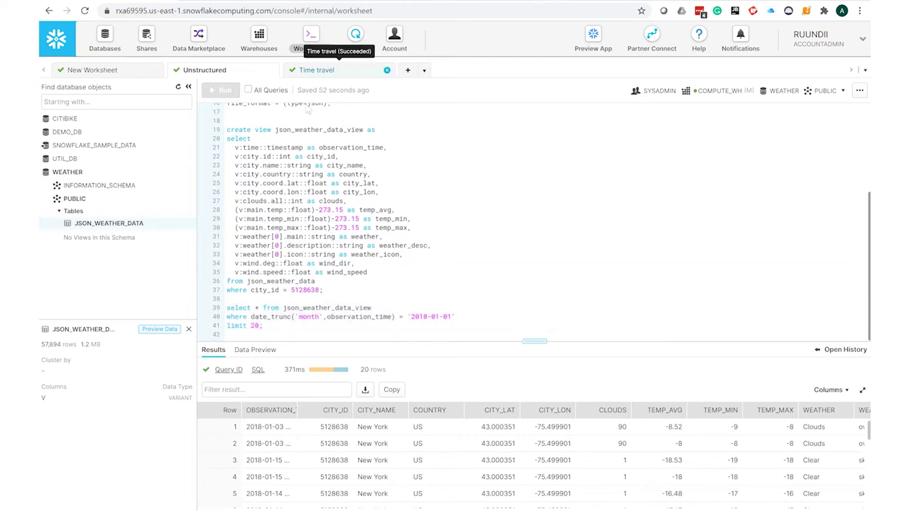
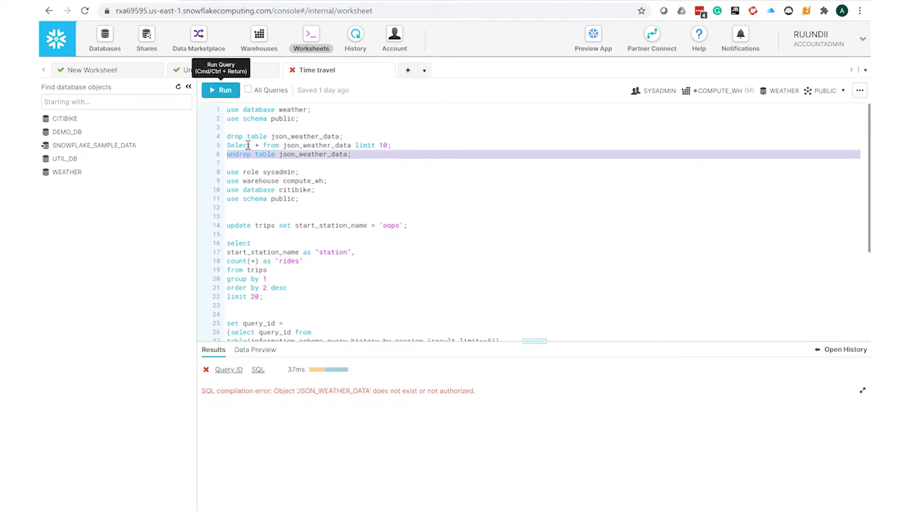
click(372, 156)
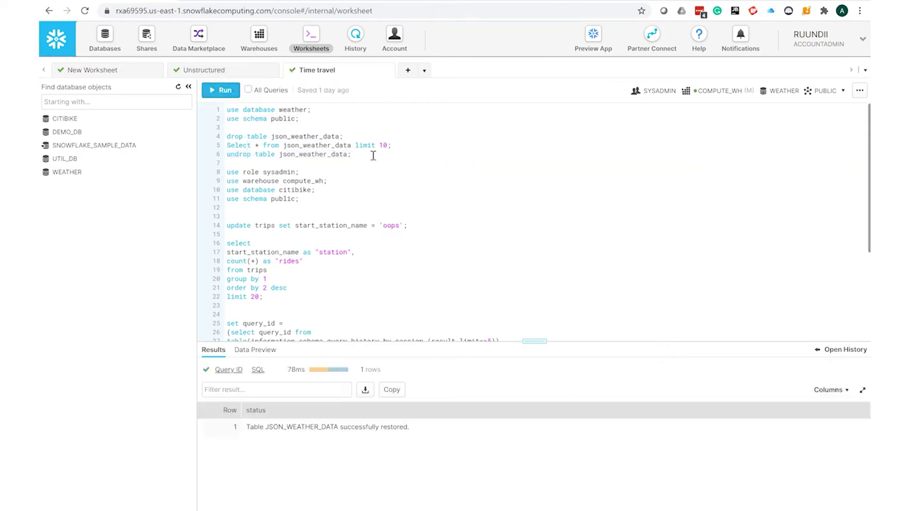
key(Home)
key(shift+Up)
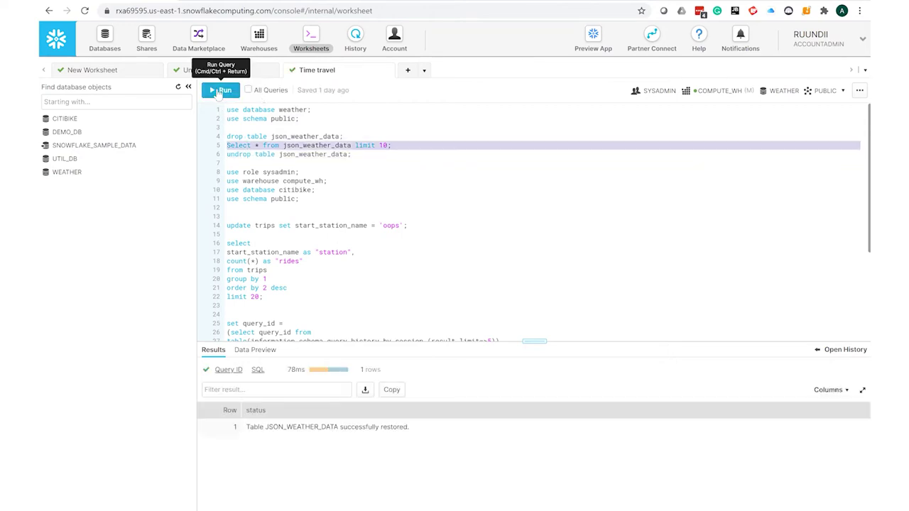
click(219, 91)
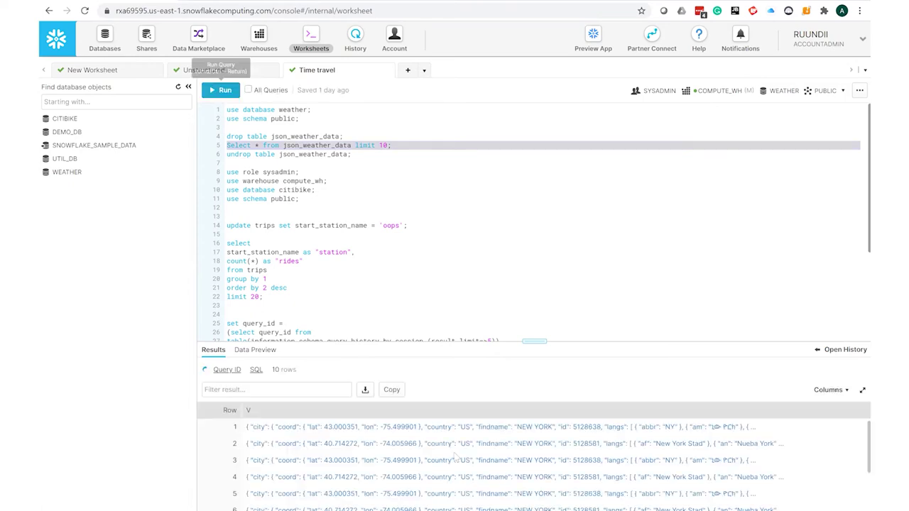
- Run the four use statements to set role sysadmin, warehouse compute_wh, database citibike and schema public
click(316, 186)
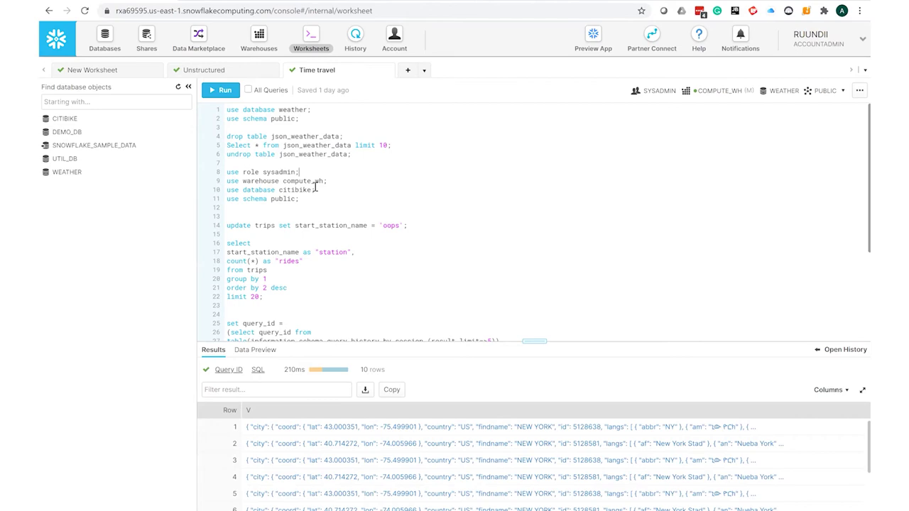
key(shift+Down)
key(shift+Down)
key(shift+Down)
key(shift+Down)
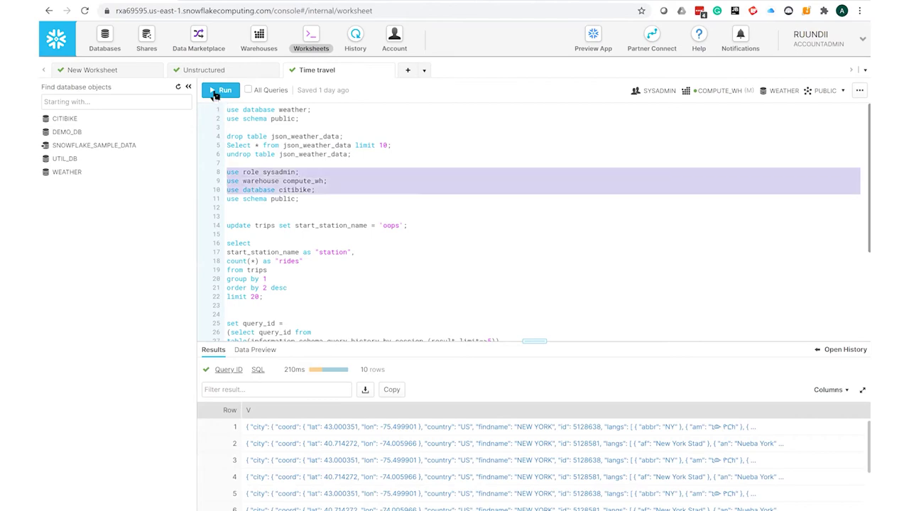
key(ctrl+Return)
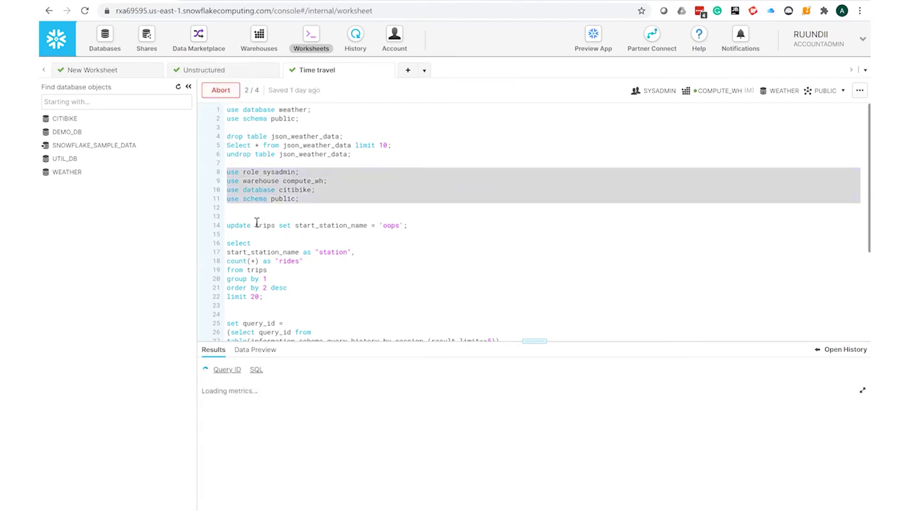
- Run only the statement "update trips set start_station_name = 'oops';" to overwrite all the station names
click(256, 224)
key(Home)
key(shift+Down)
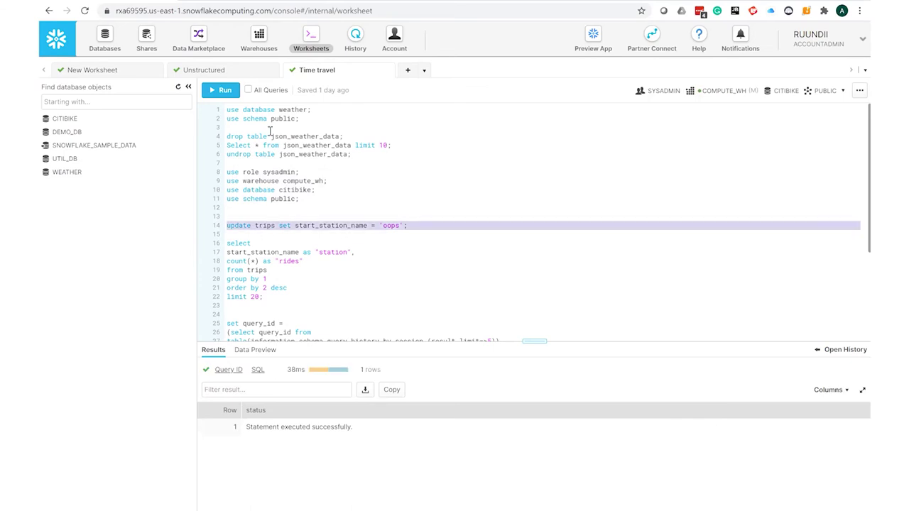
click(222, 90)
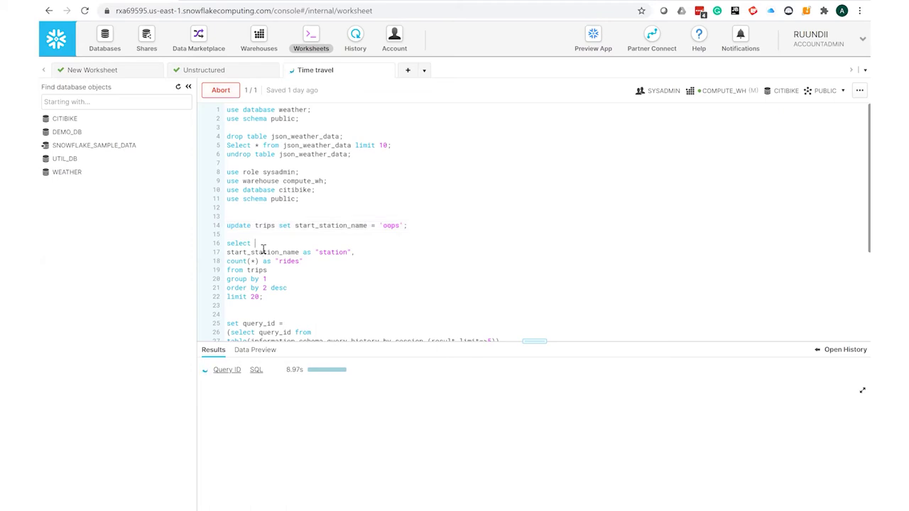
- Run the select statement directly below the update to count rides per start station in trips, limited to 20
key(shift+Down)
key(shift+Down)
key(shift+Down)
key(shift+Down)
key(shift+Down)
key(shift+Down)
key(shift+Down)
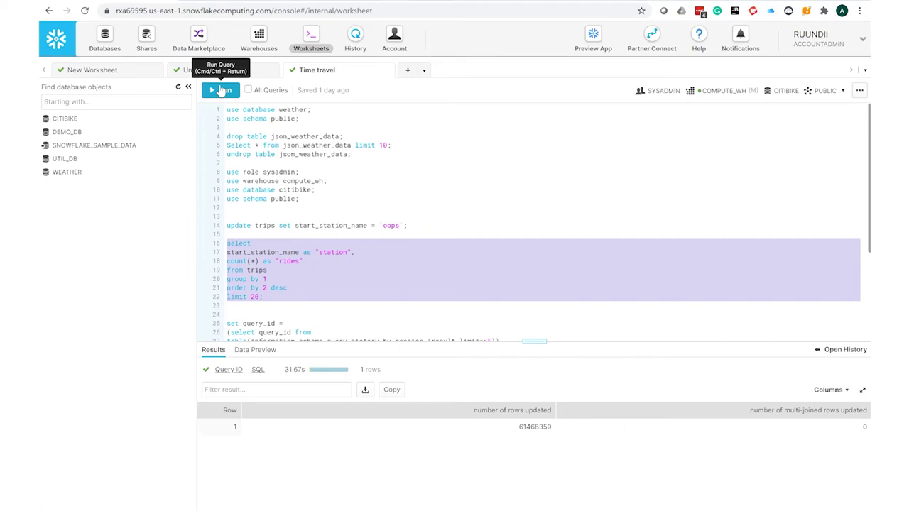
click(220, 90)
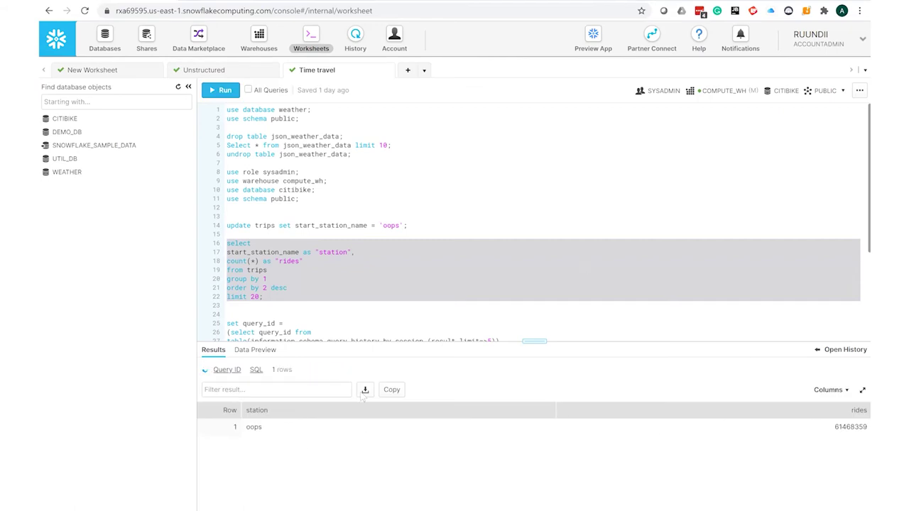
- Run the "set query_id" and "create or replace table trips" statements together to restore trips from before the update
click(312, 313)
key(Down)
key(shift+Down)
key(shift+Down)
key(shift+Down)
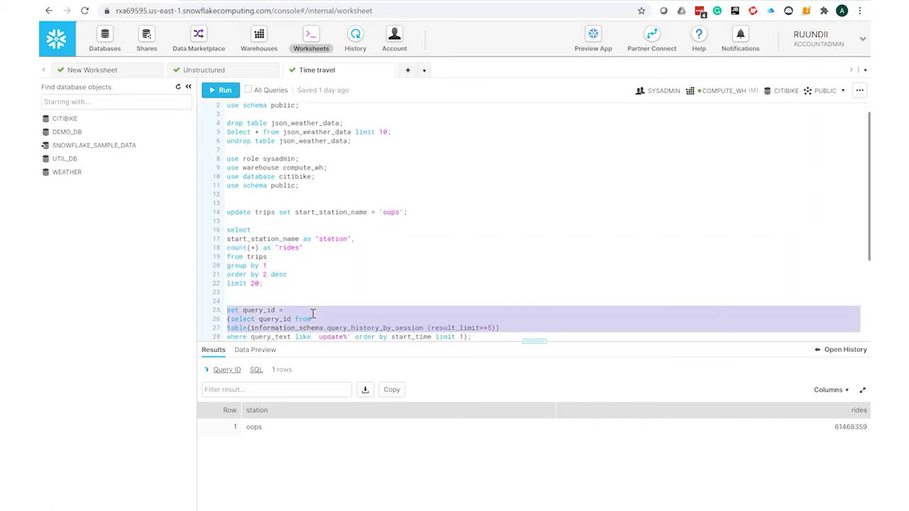
key(shift+Down)
key(shift+Down)
key(shift+Down)
key(shift+Down)
key(shift+Down)
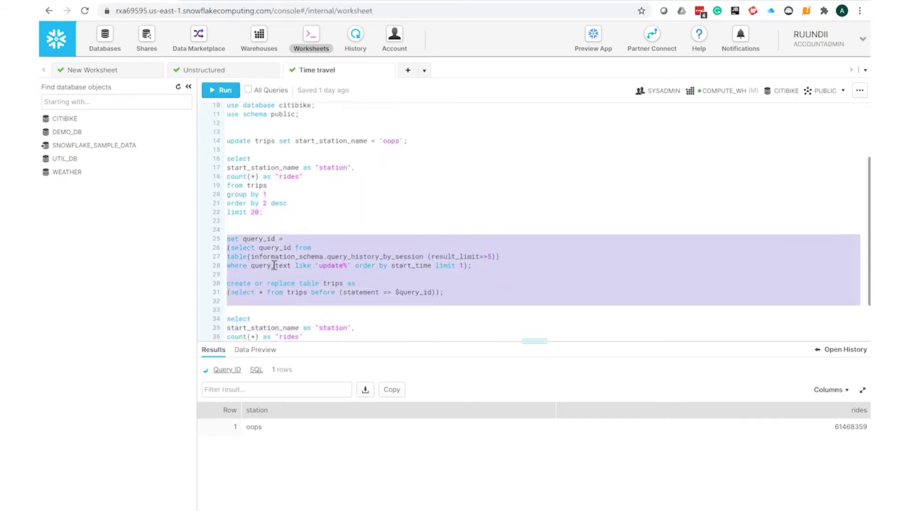
key(shift+Up)
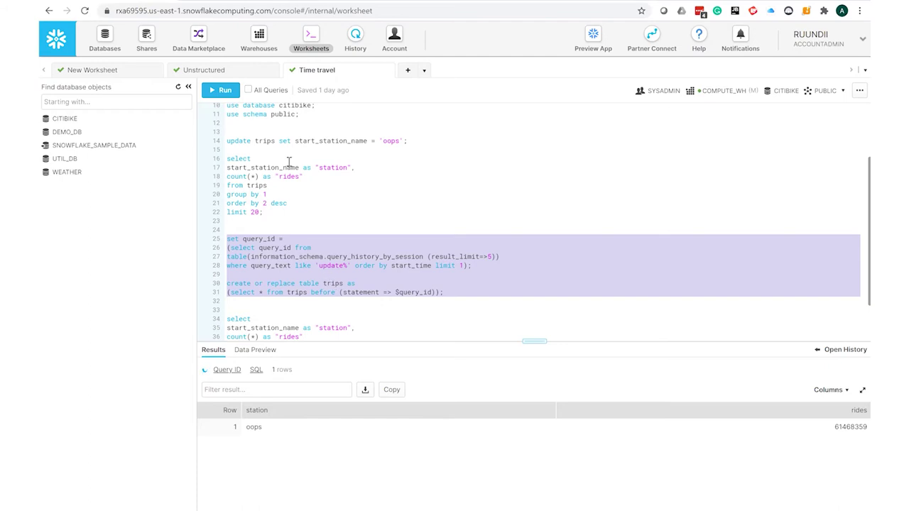
click(219, 91)
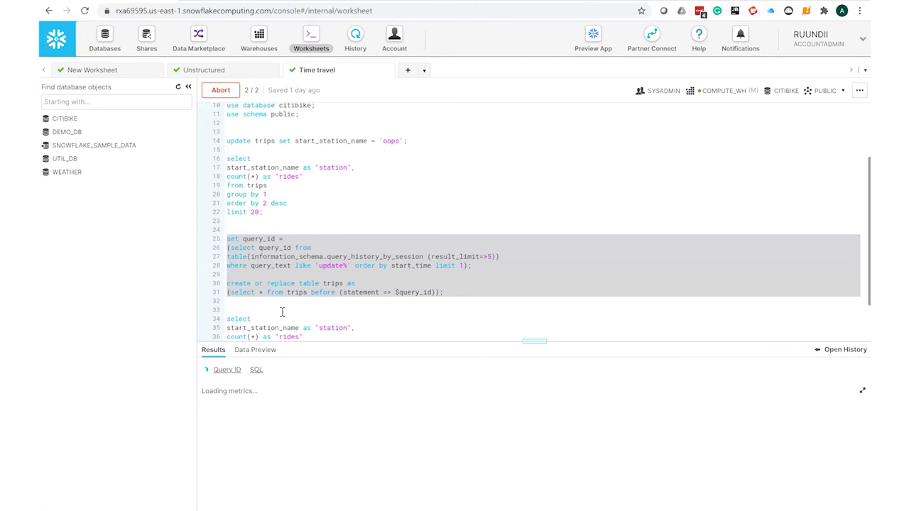
- Run the worksheet's last select statement to list the top 20 stations by rides from the restored trips table
click(282, 313)
key(ctrl+End)
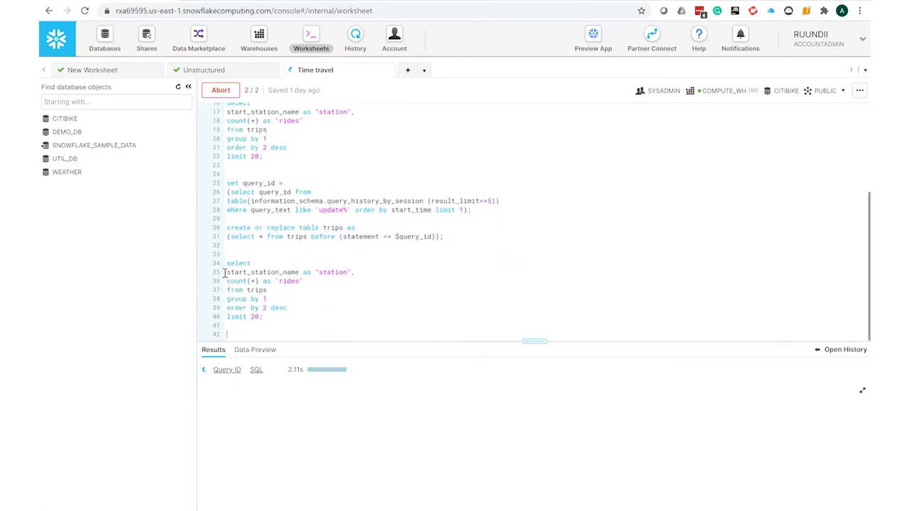
drag(263, 317, 216, 265)
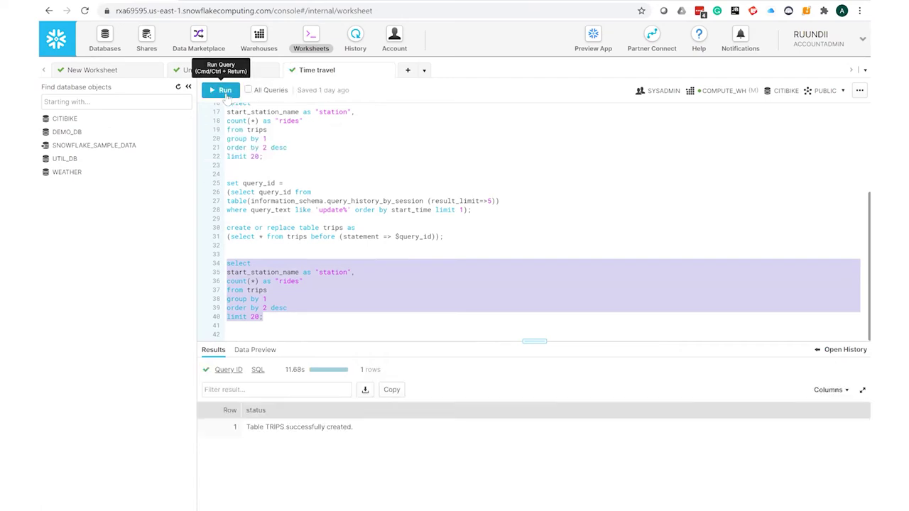
key(ctrl+Return)
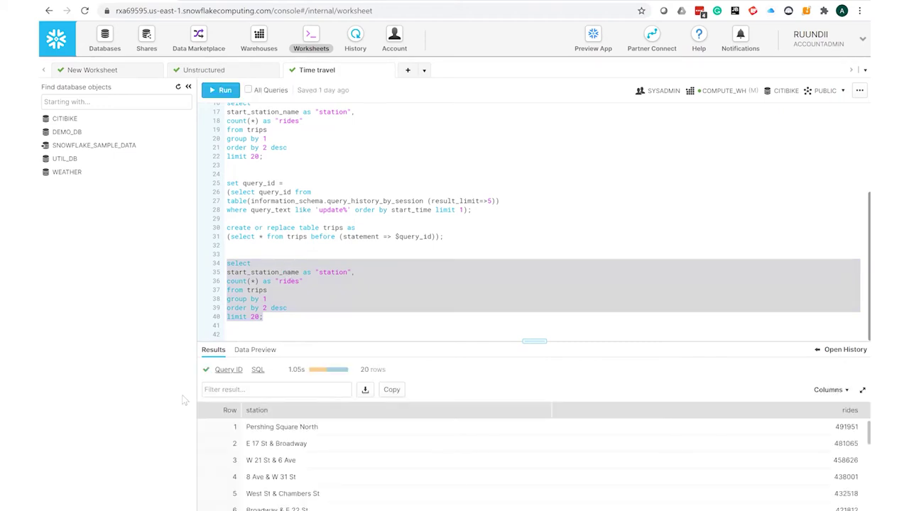
key(alt+Tab)
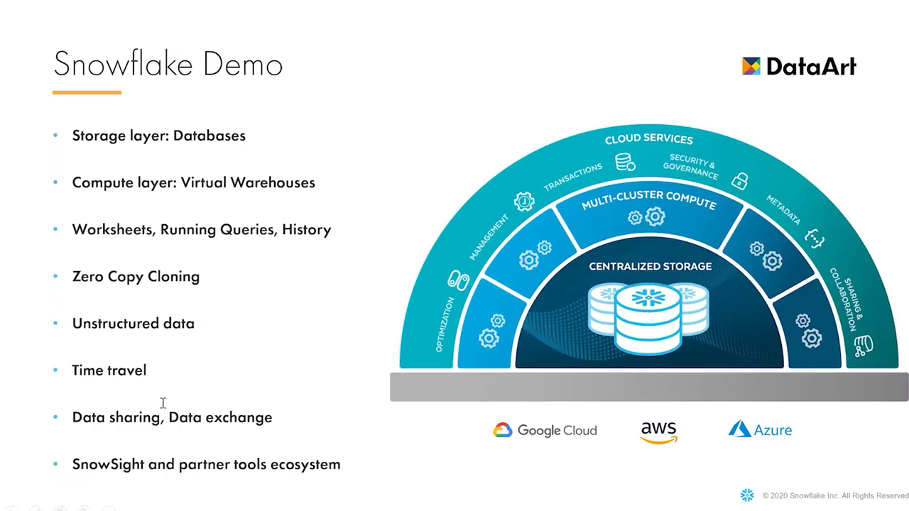
key(alt+Tab)
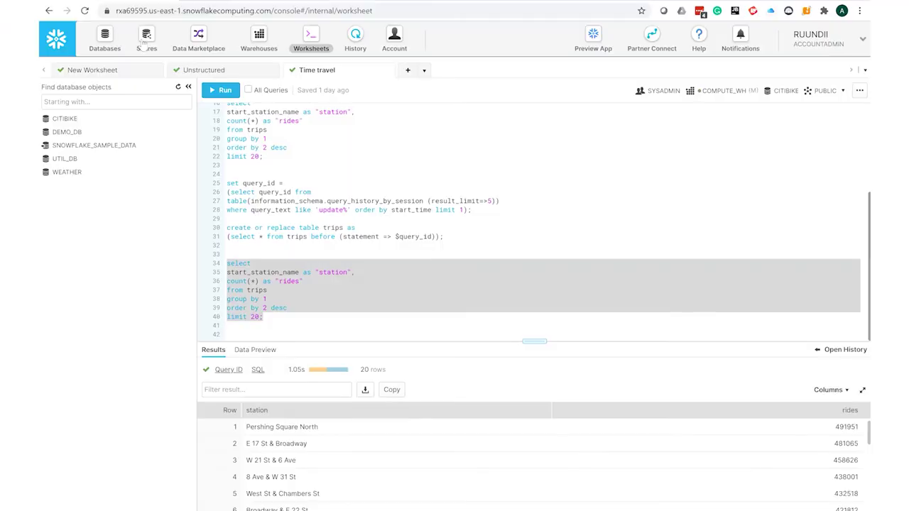
- View the inbound secure shares and the shared SNOWFLAKE_SAMPLE_DATA database's tables, and return to the database list
click(146, 43)
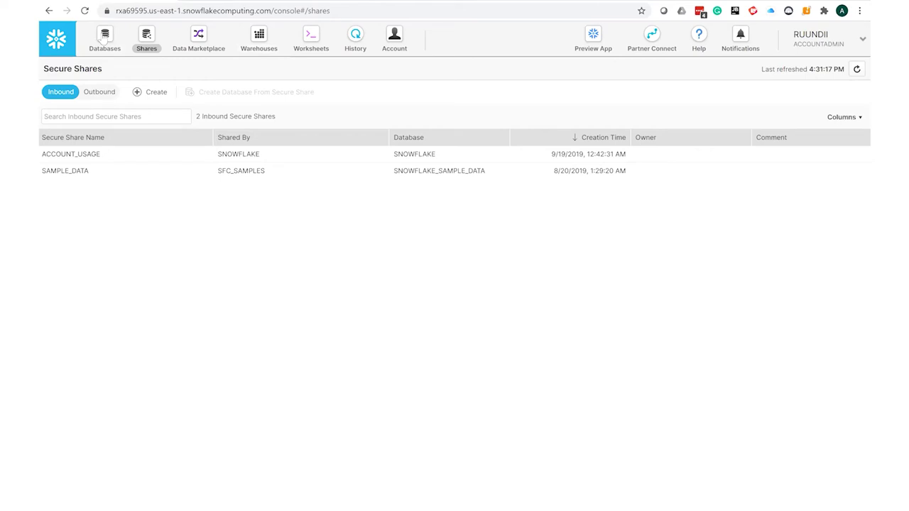
click(104, 38)
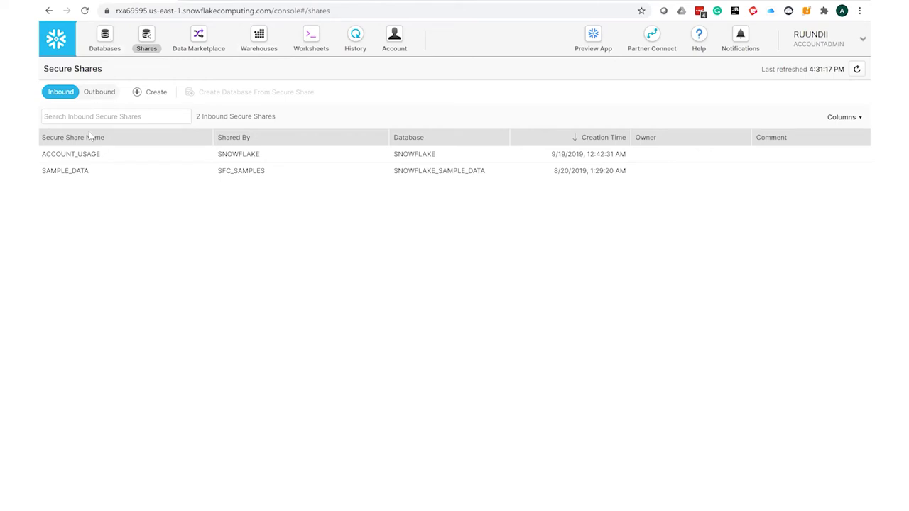
click(77, 73)
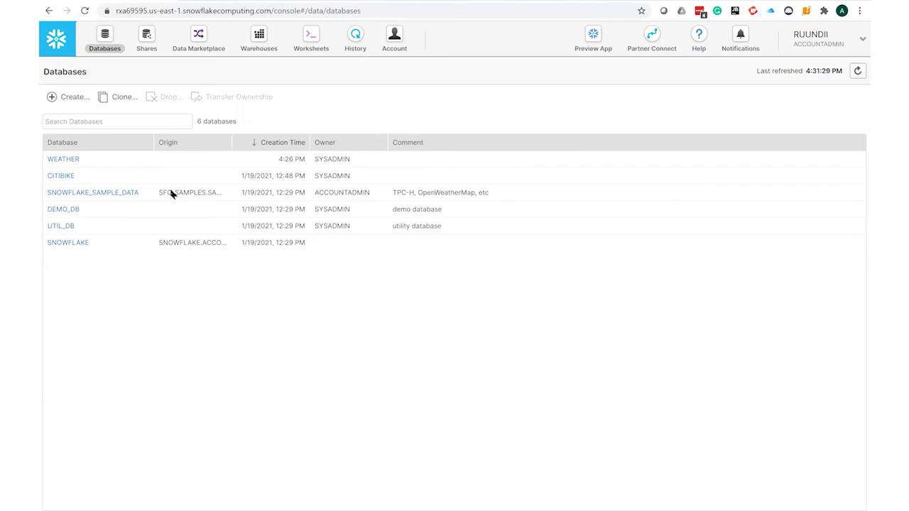
click(115, 193)
double_click(404, 186)
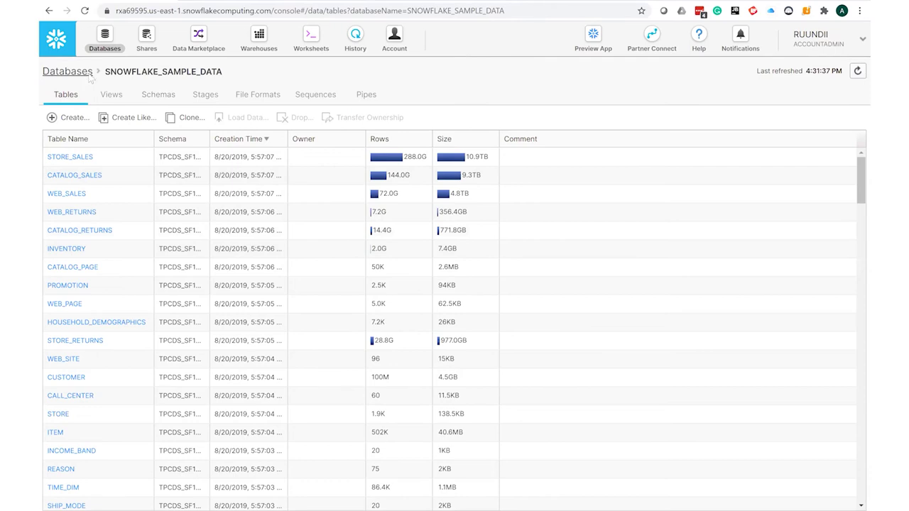
click(89, 75)
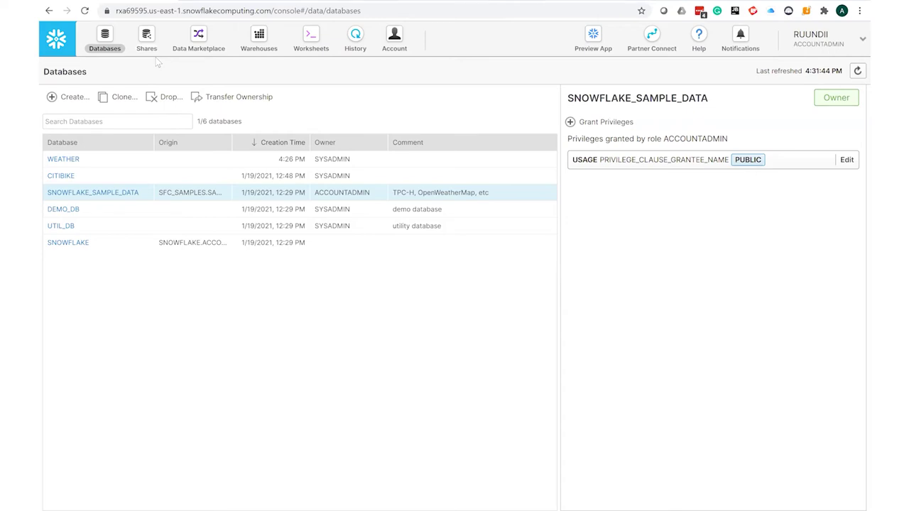
- Open the Snowflake Data Marketplace and look through its featured providers and the listings in each category
click(190, 44)
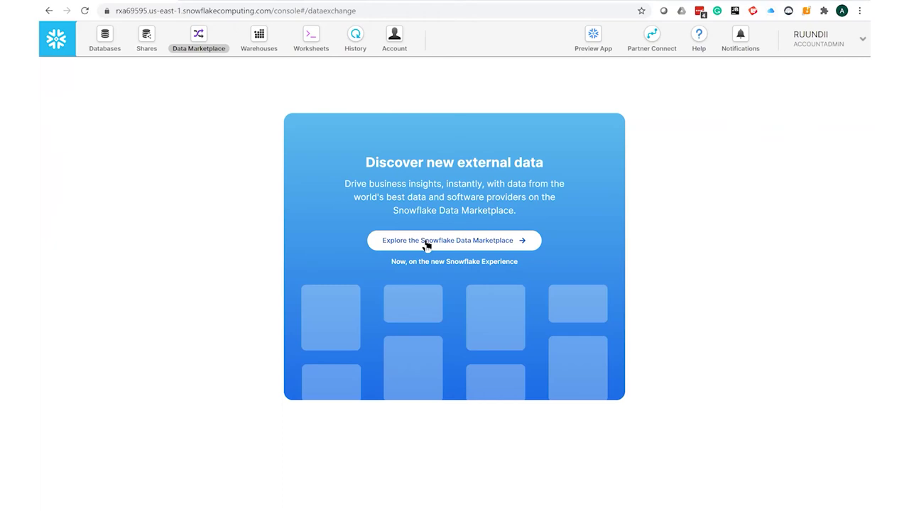
click(426, 242)
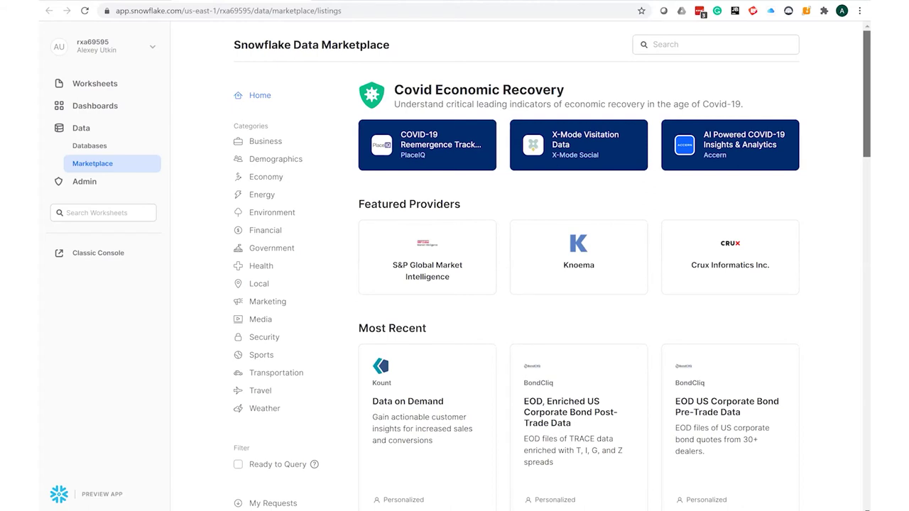
scroll(551, 265, down, 3)
scroll(551, 265, down, 7)
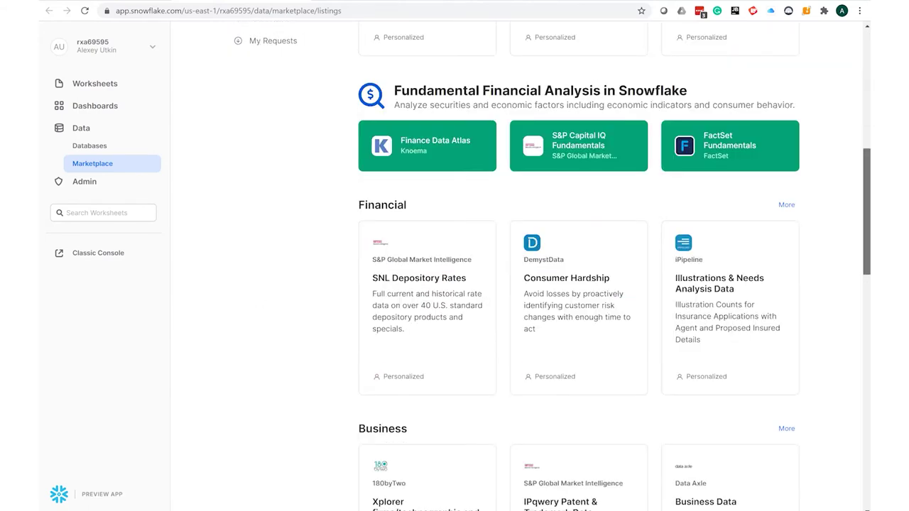
scroll(551, 266, down, 5)
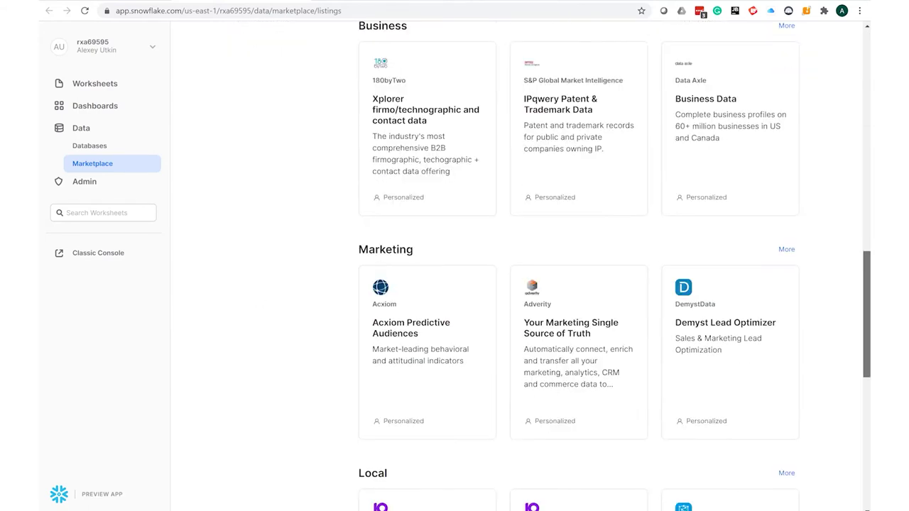
scroll(551, 266, down, 4)
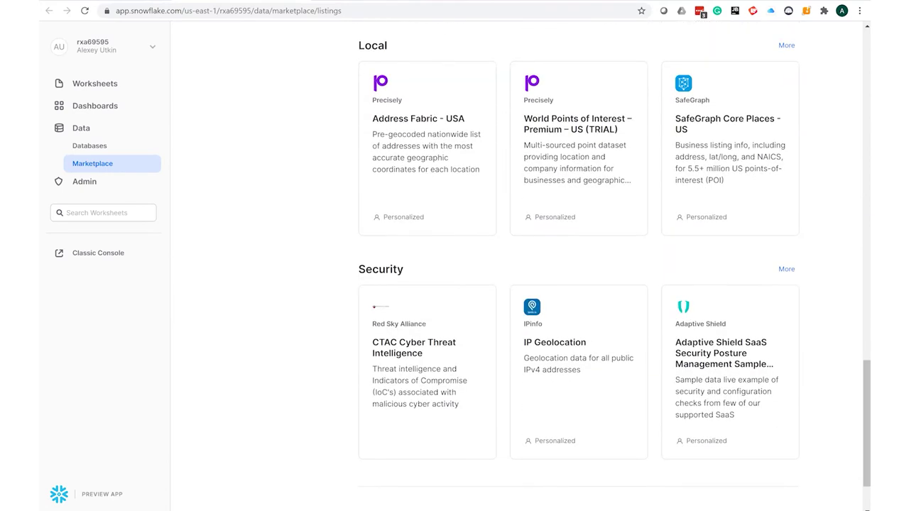
scroll(551, 265, up, 20)
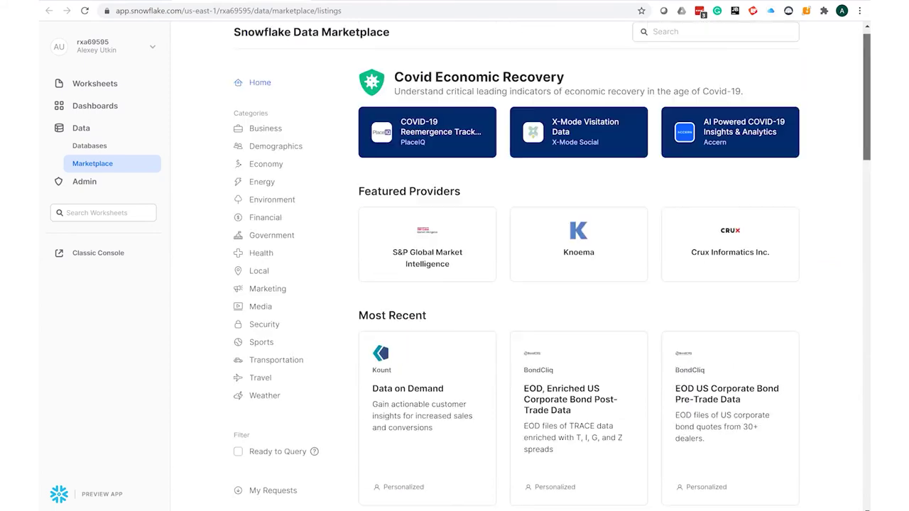
scroll(819, 398, down, 9)
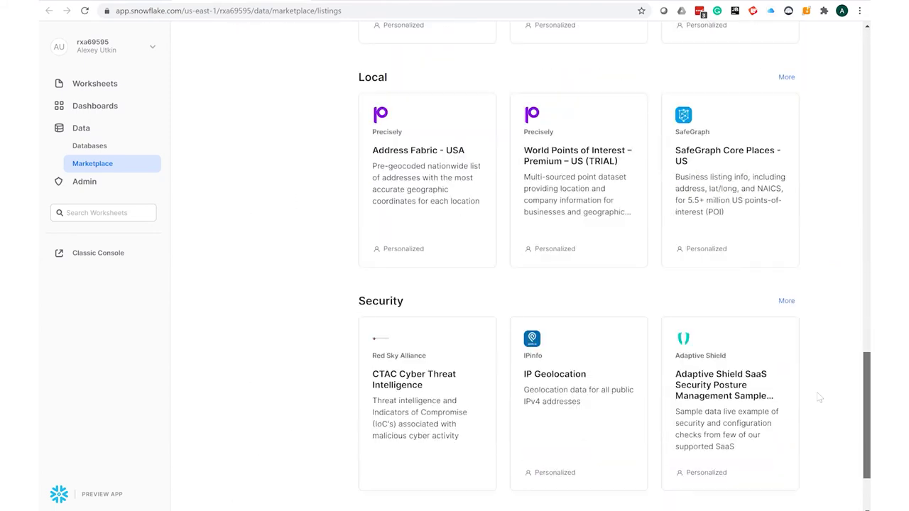
- Open the CTAC Cyber Threat Intelligence listing from Red Sky Alliance in the Security section and start a request for its data
scroll(819, 398, down, 1)
click(416, 305)
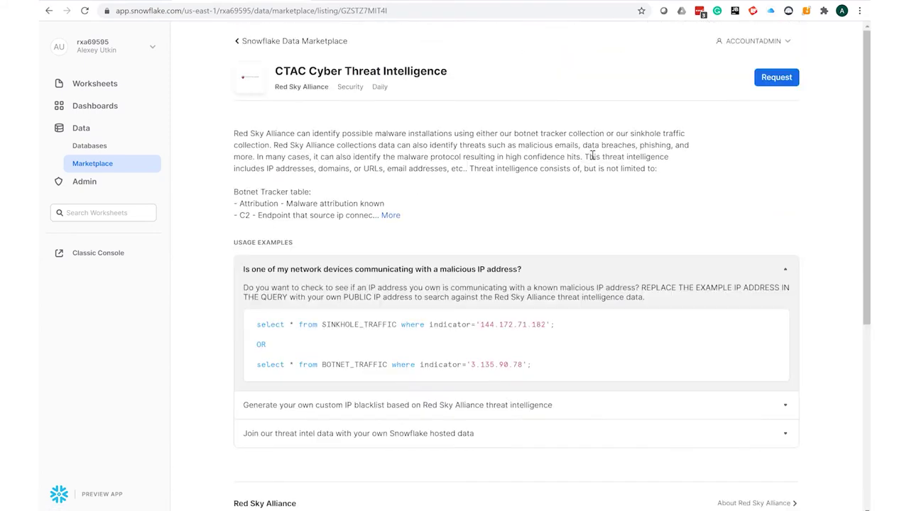
click(780, 85)
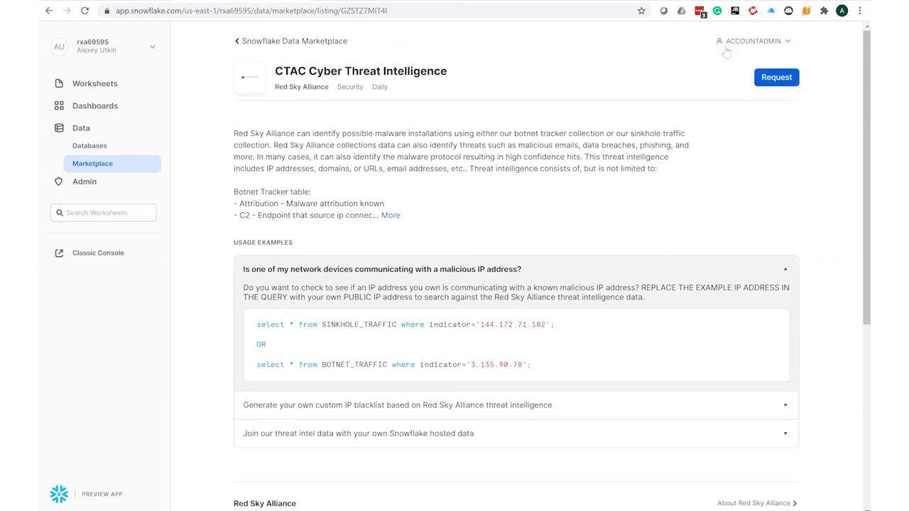
- Review the data request form for the CTAC Cyber Threat Intelligence listing, cancel it, and return to the Data Marketplace home
click(776, 78)
click(776, 78)
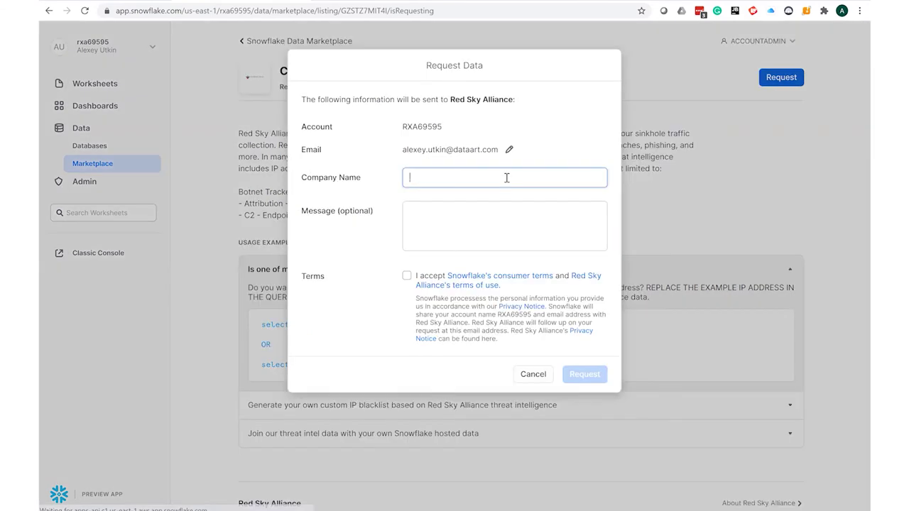
click(531, 380)
click(299, 42)
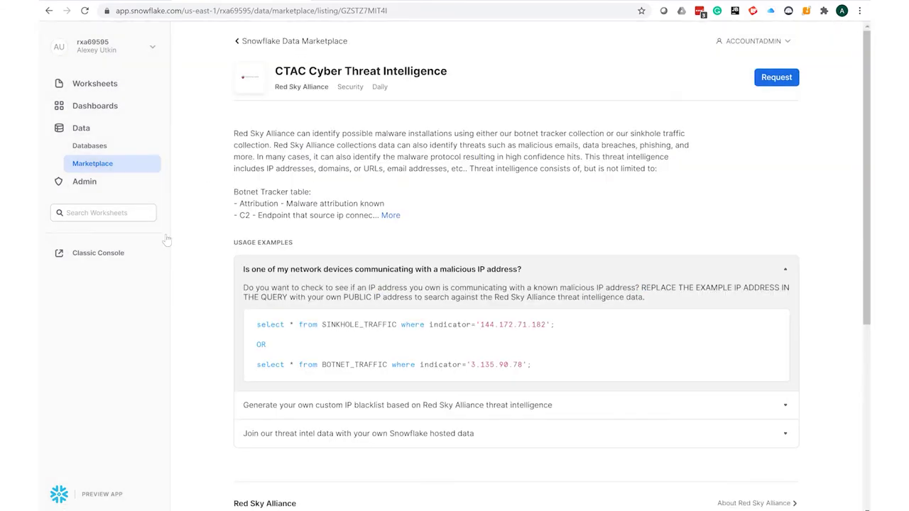
click(117, 169)
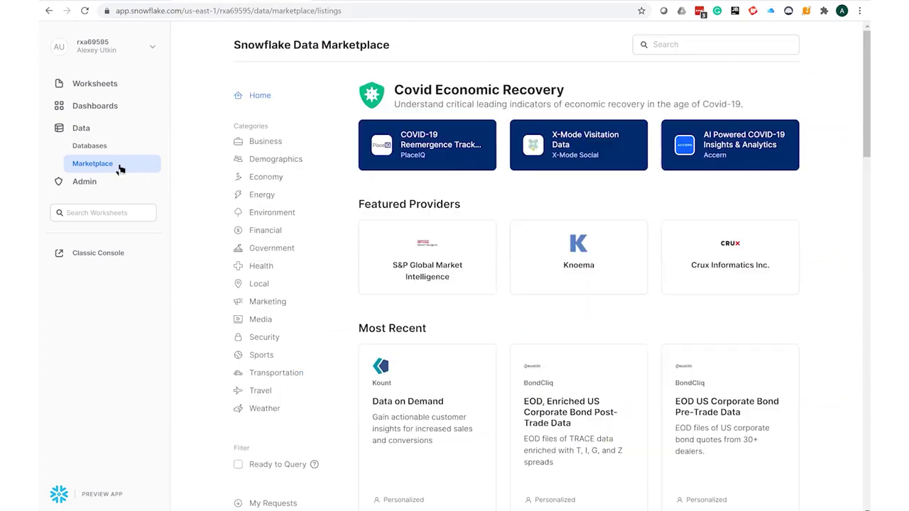
- Filter the marketplace to Ready to Query listings and start getting the data of The Associated Press's vehicle miles traveled listing
click(279, 465)
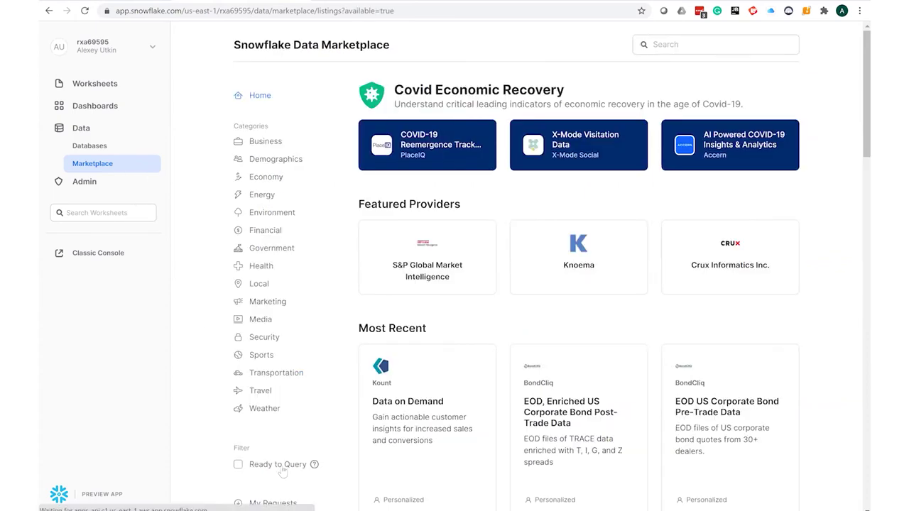
click(418, 345)
click(774, 79)
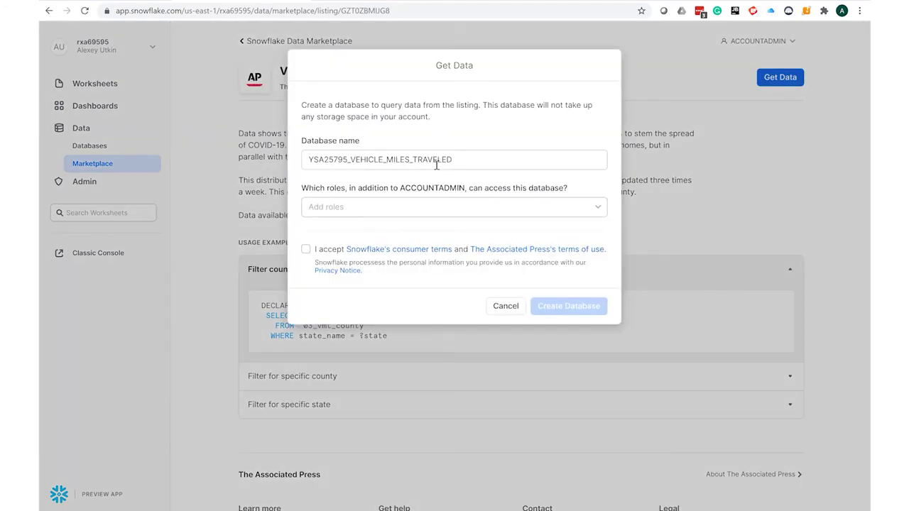
- Grant the SYSADMIN role access, accept the terms of use, and create the vehicle miles traveled database under its suggested name
click(581, 212)
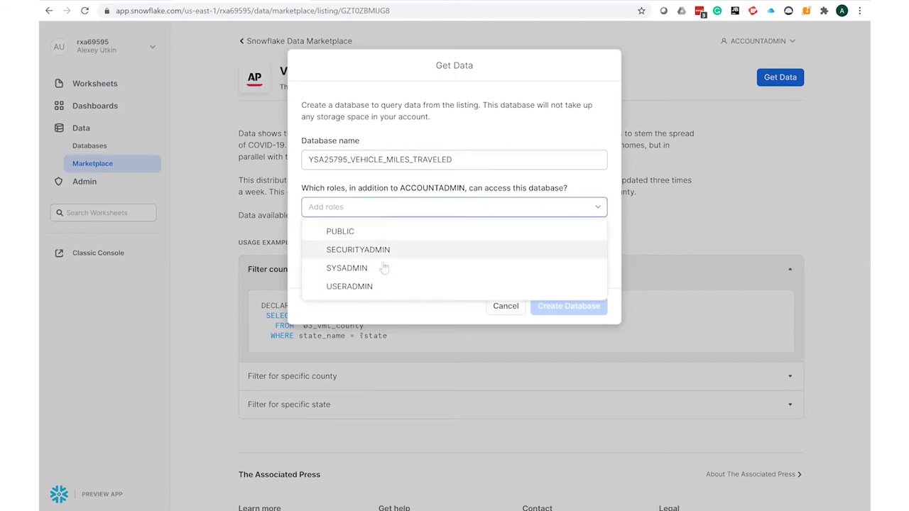
click(426, 268)
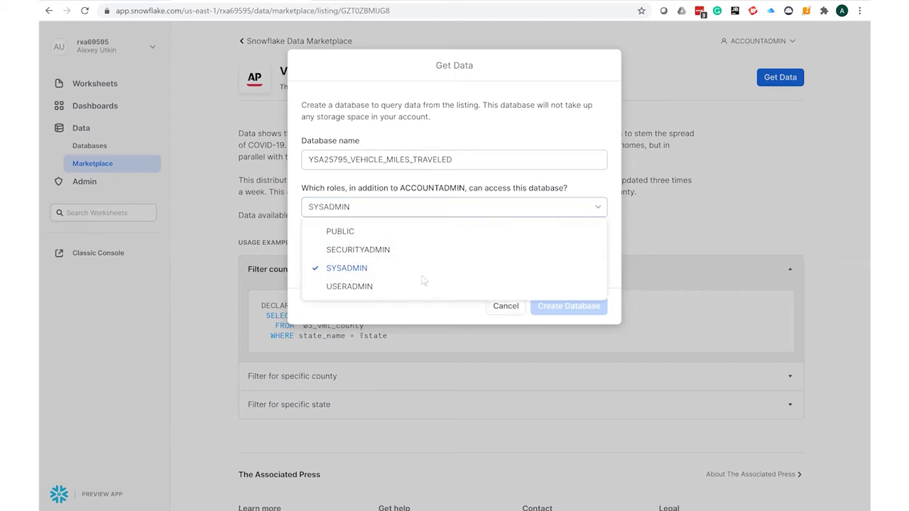
click(328, 254)
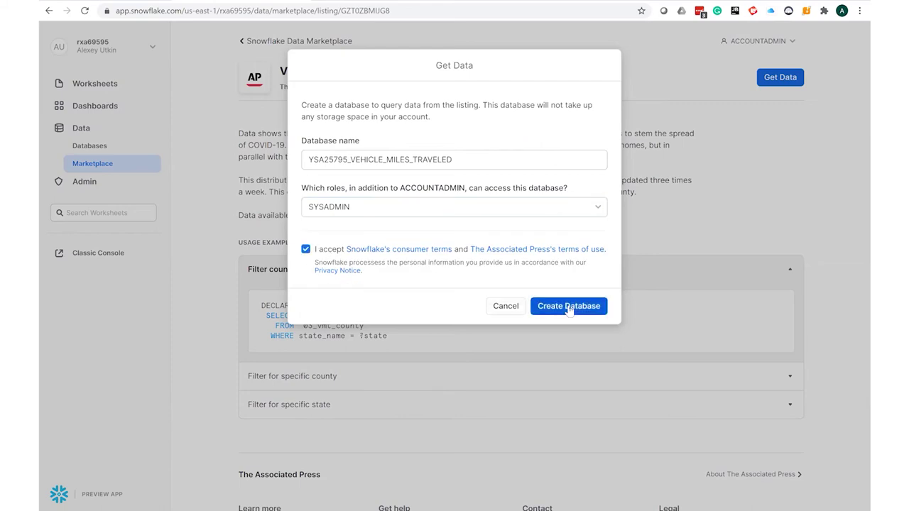
click(568, 307)
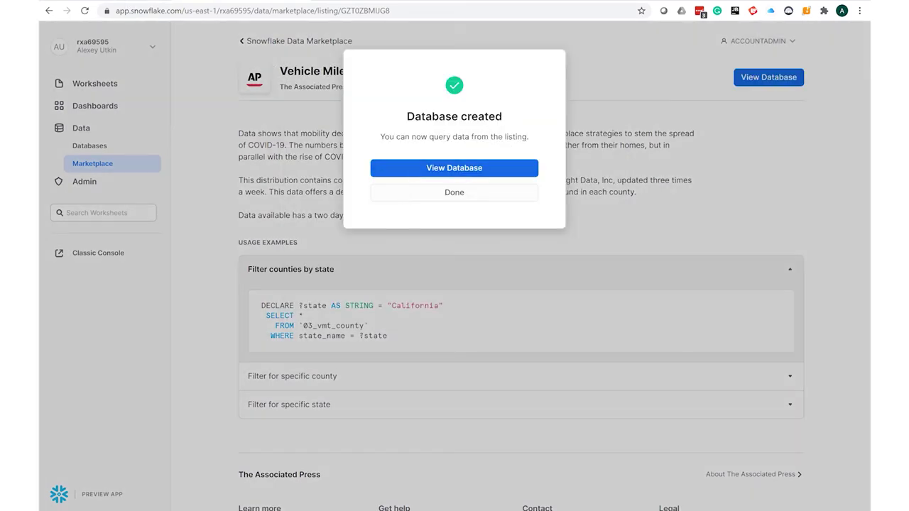
click(405, 192)
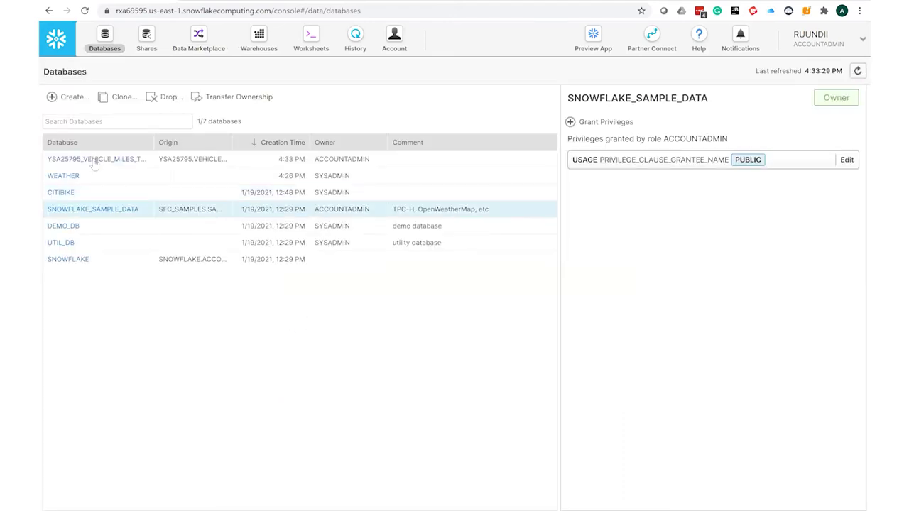
- View the tables of the newly created vehicle miles traveled database in the classic console, and check the demo agenda slide
click(95, 160)
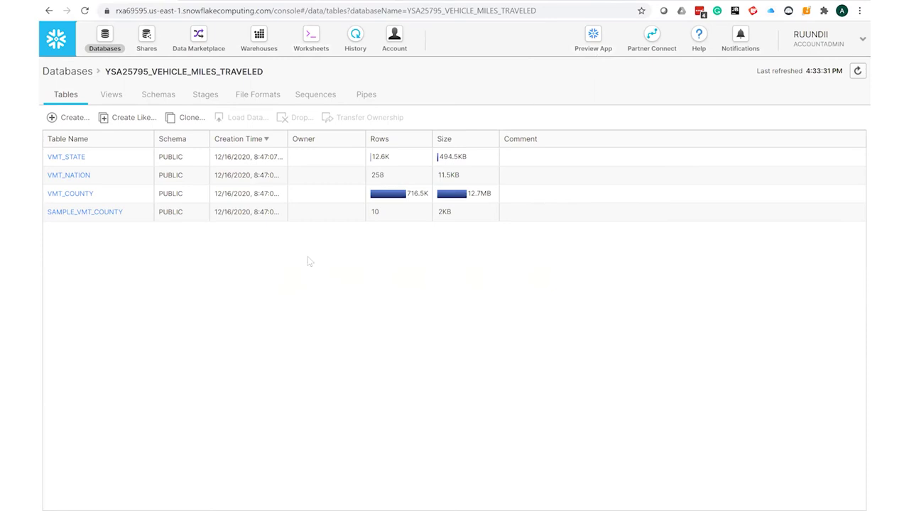
key(alt+Tab)
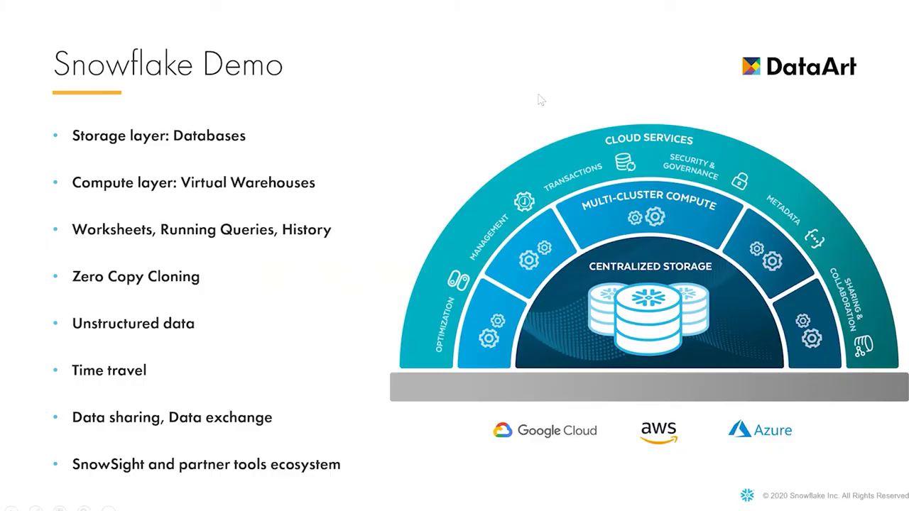
key(alt+Tab)
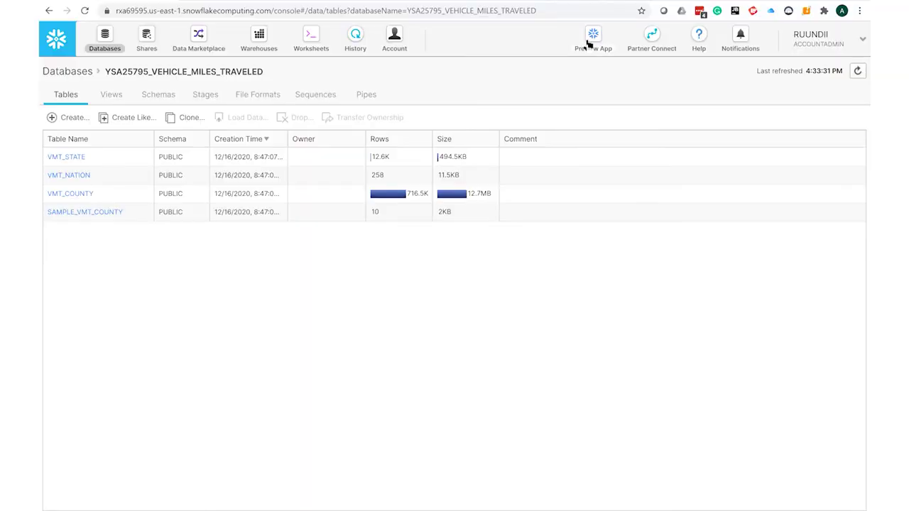
- Open the 2021-01-19 3:26pm worksheet in the Preview App and look through the column statistics of its trips query results
click(589, 42)
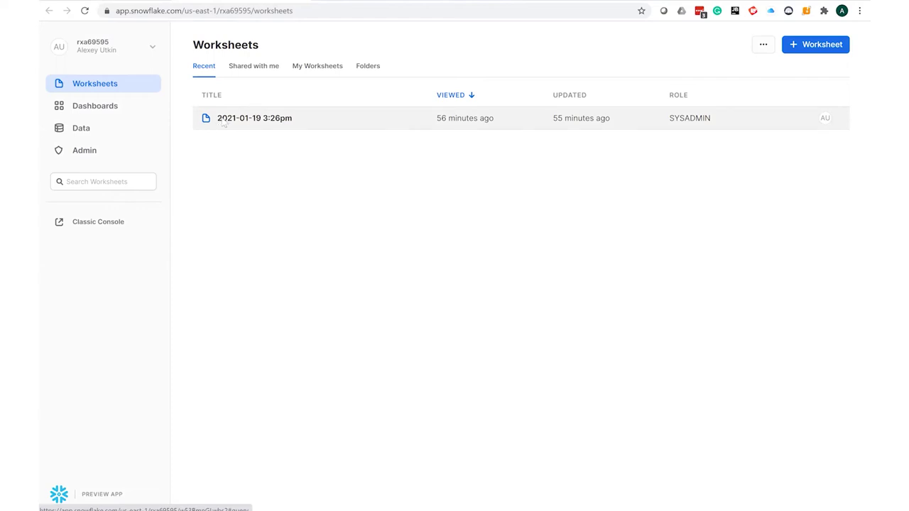
click(223, 120)
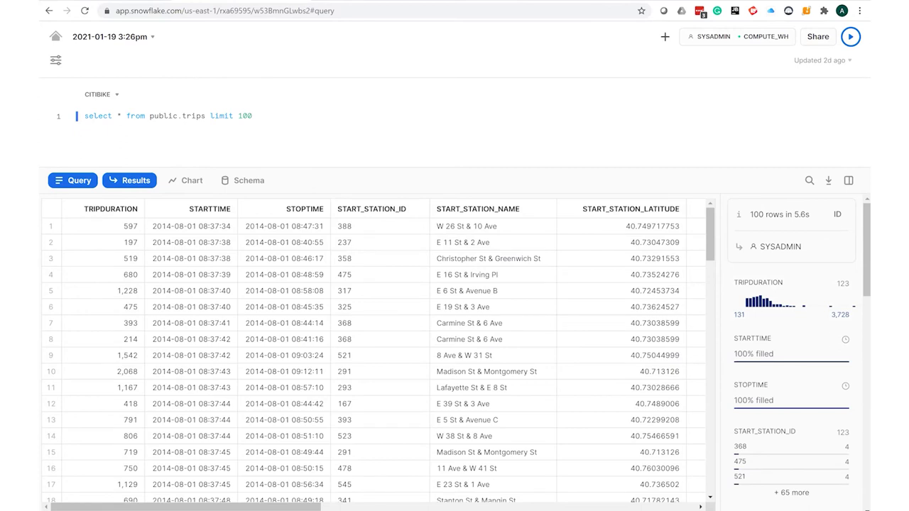
scroll(792, 355, down, 3)
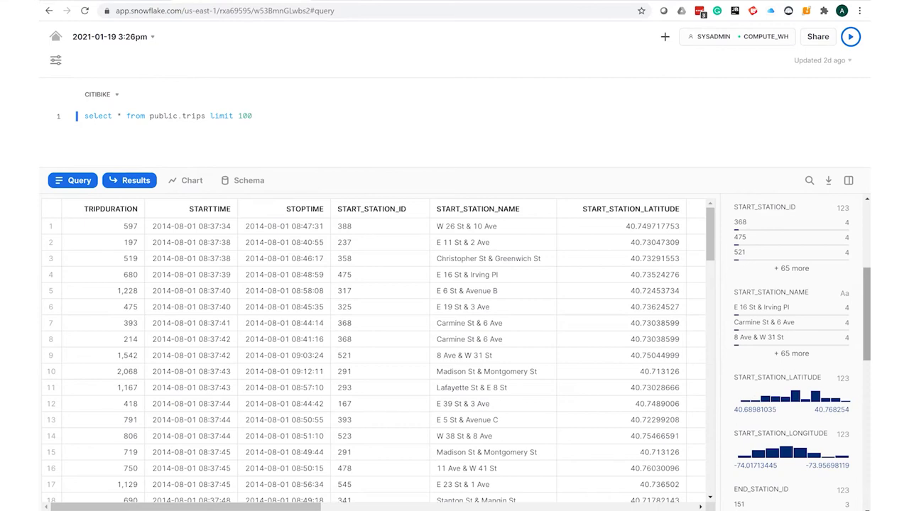
scroll(792, 355, down, 2)
scroll(792, 355, down, 3)
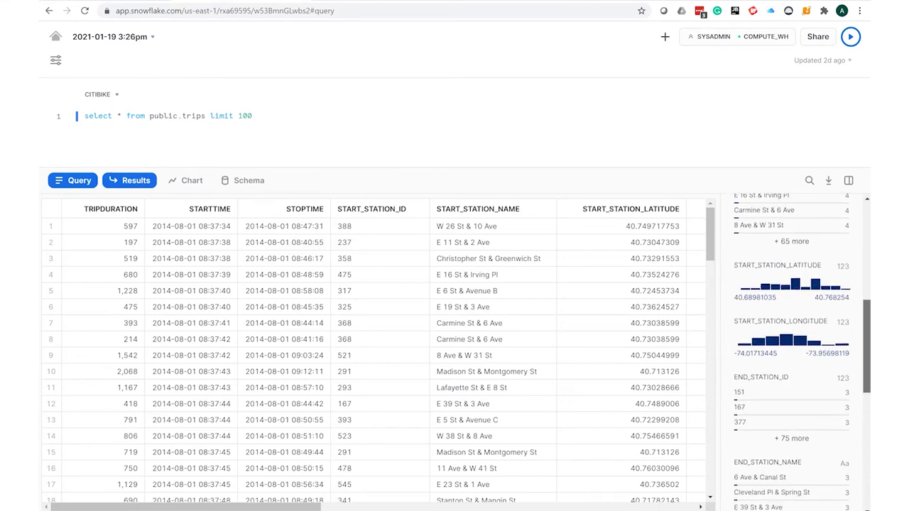
scroll(792, 355, up, 8)
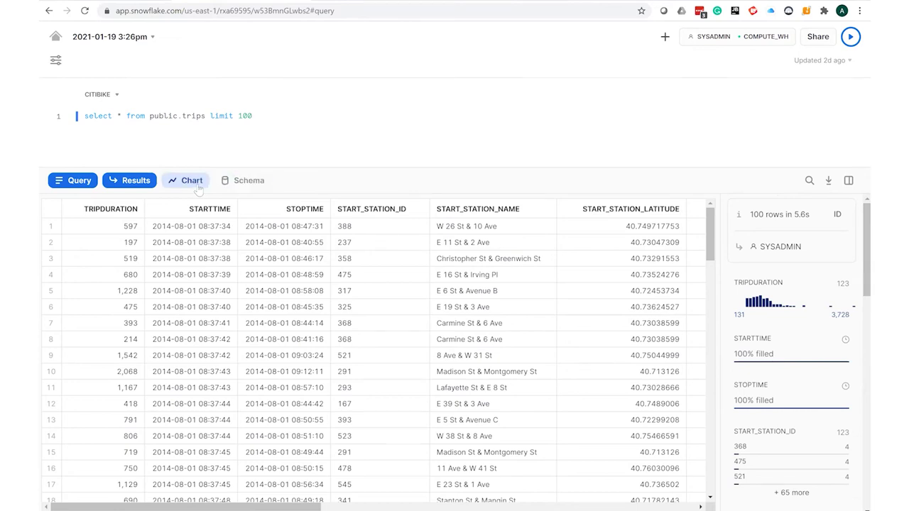
- Show the trips query results as a chart, return to the worksheet list, and open the dashboards
click(196, 183)
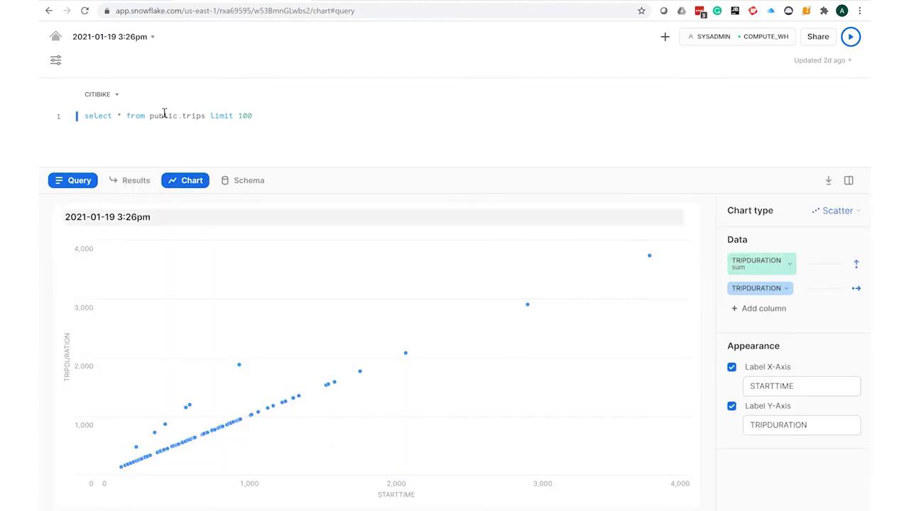
mouse_move(57, 64)
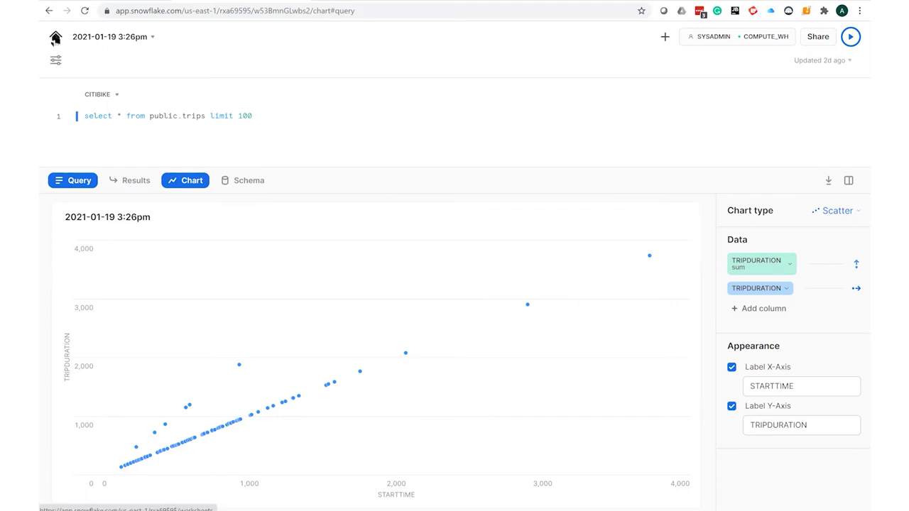
click(56, 39)
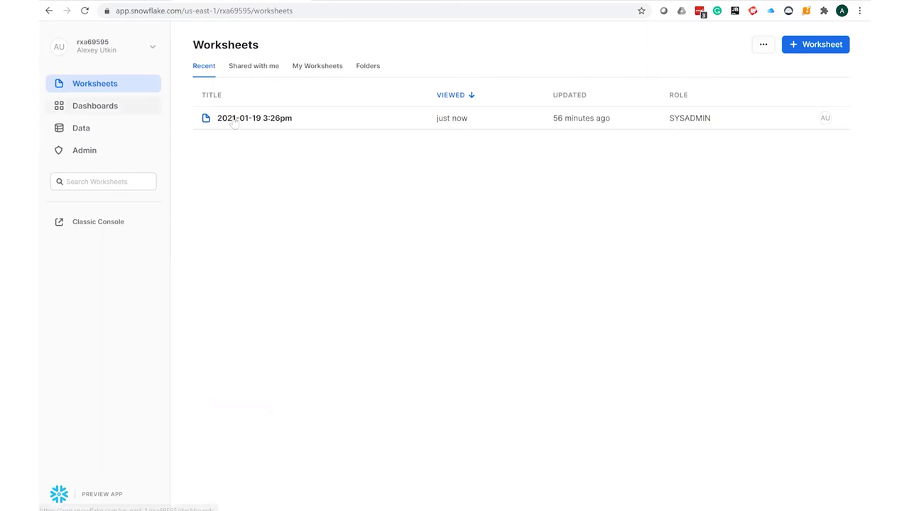
click(126, 106)
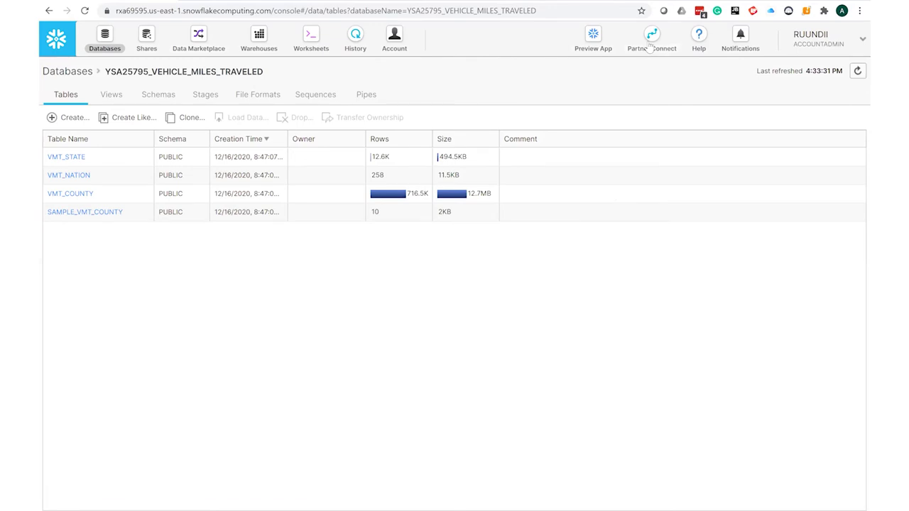
- Open Partner Connect in the classic console and look through the available partner applications
click(650, 44)
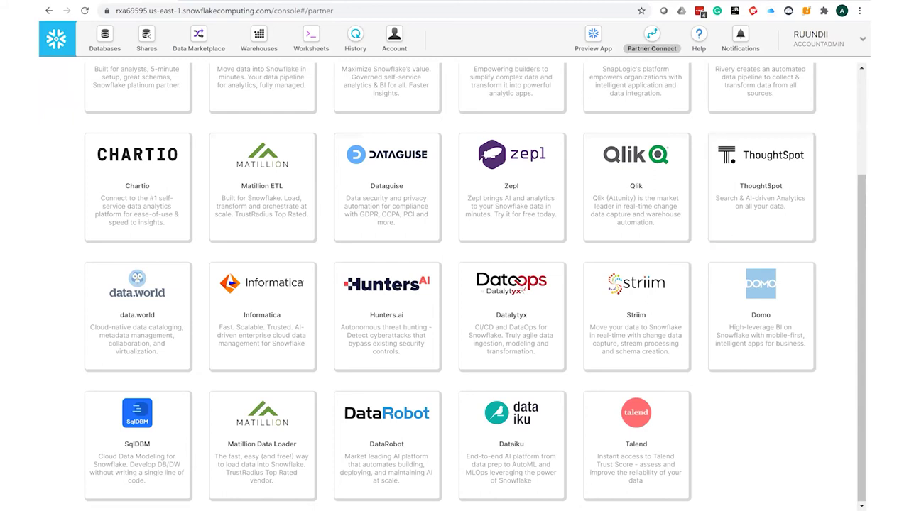
scroll(475, 284, up, 1)
scroll(475, 284, up, 3)
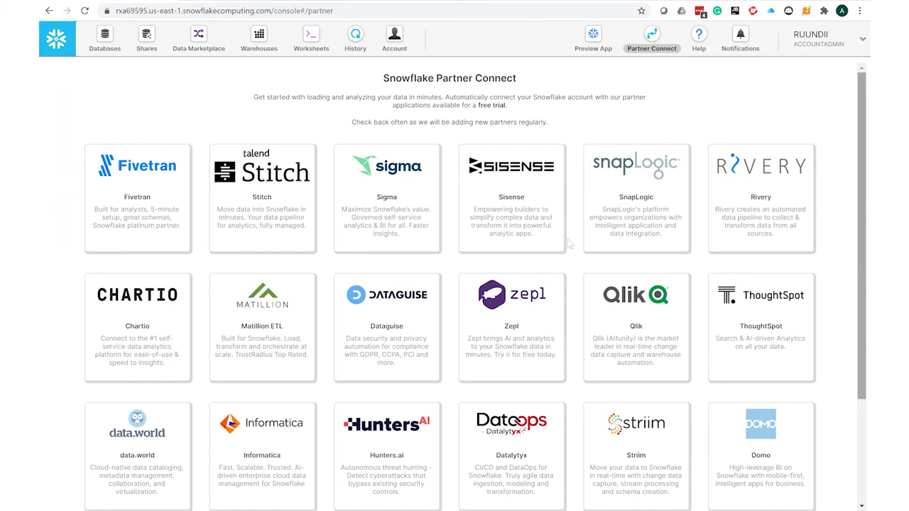
click(543, 205)
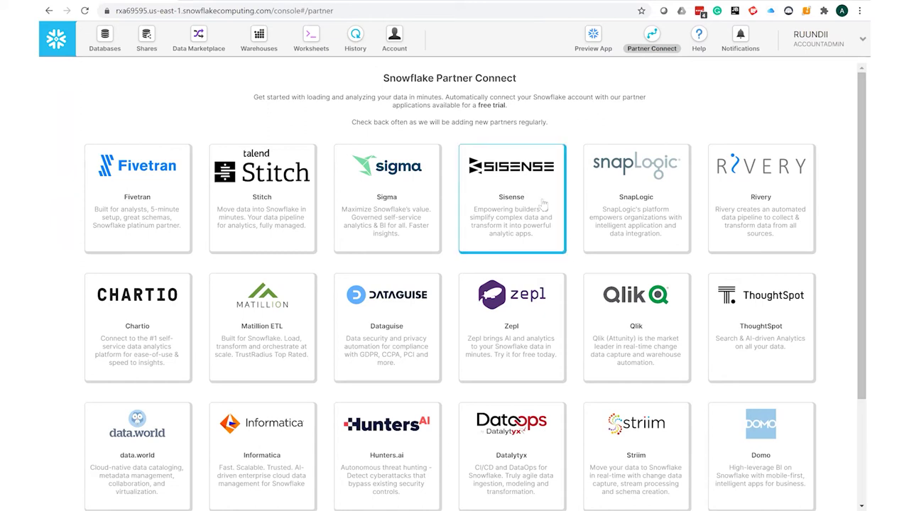
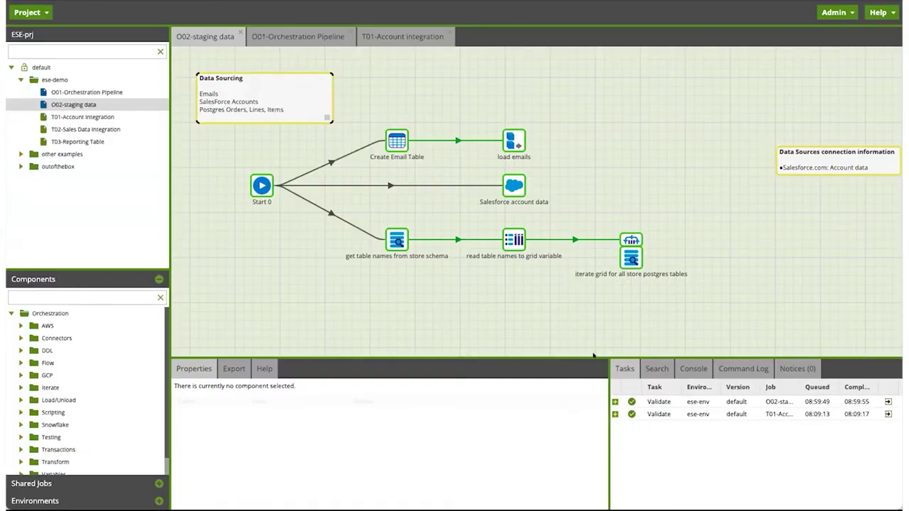
- In Matillion, enlarge the properties area and show the S3 Load settings of the load emails component
drag(594, 356, 594, 316)
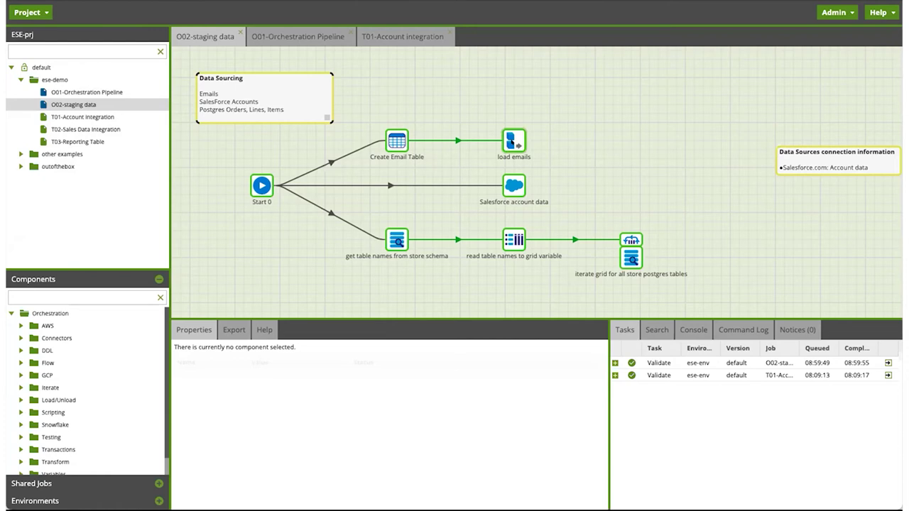
click(515, 143)
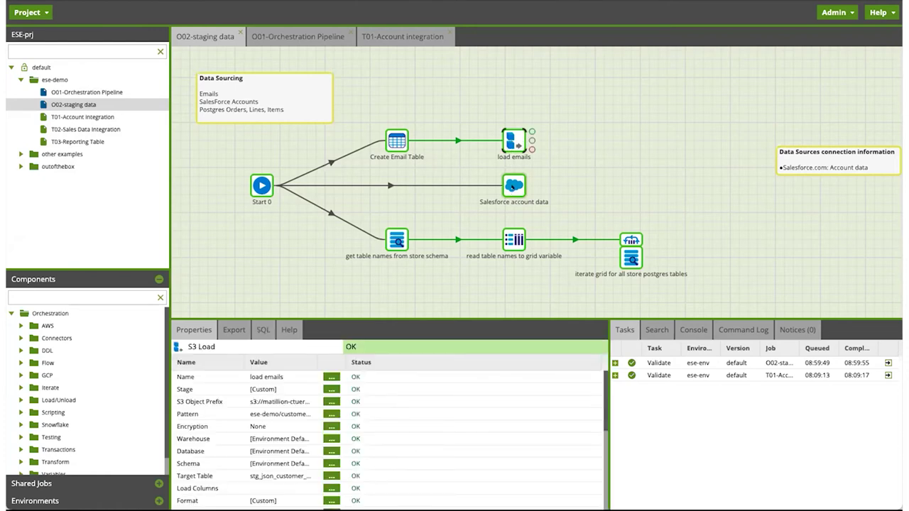
- Expand the Load group under the orchestration Connectors, enlarge the component list, and look through the available data source connectors
click(21, 338)
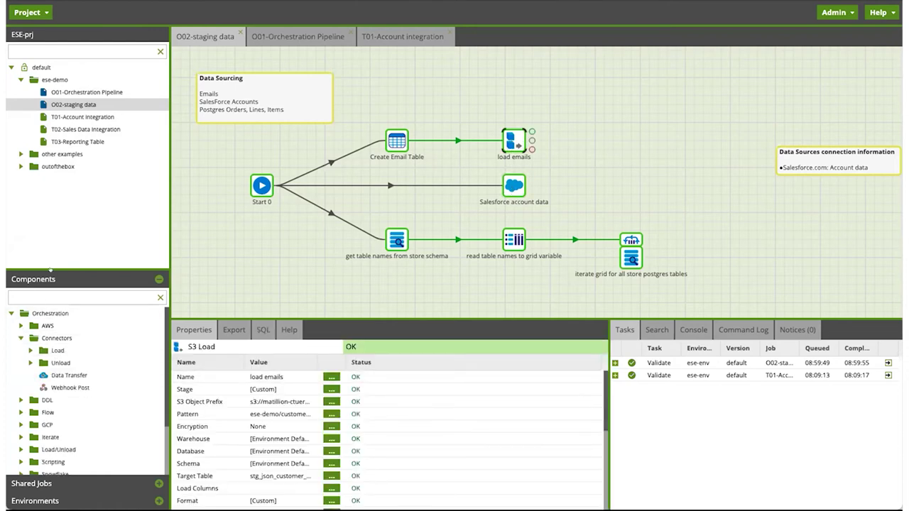
drag(56, 265, 56, 215)
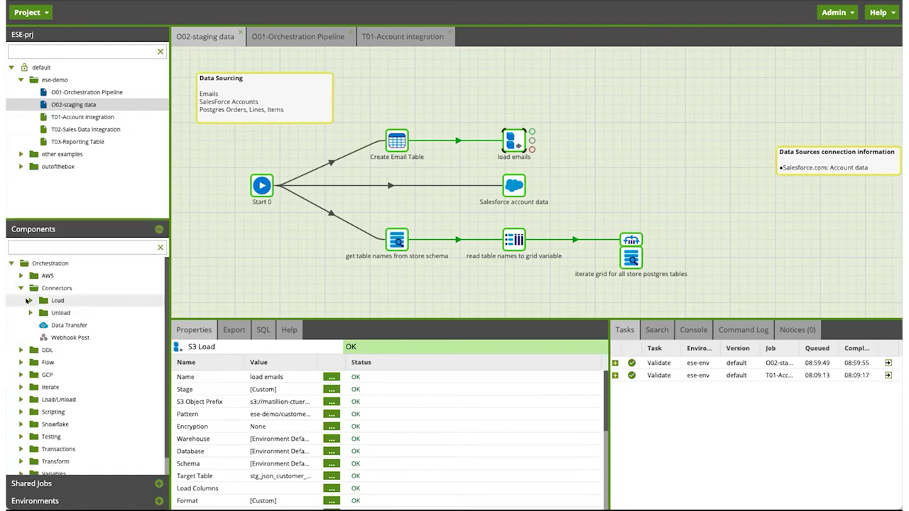
click(29, 301)
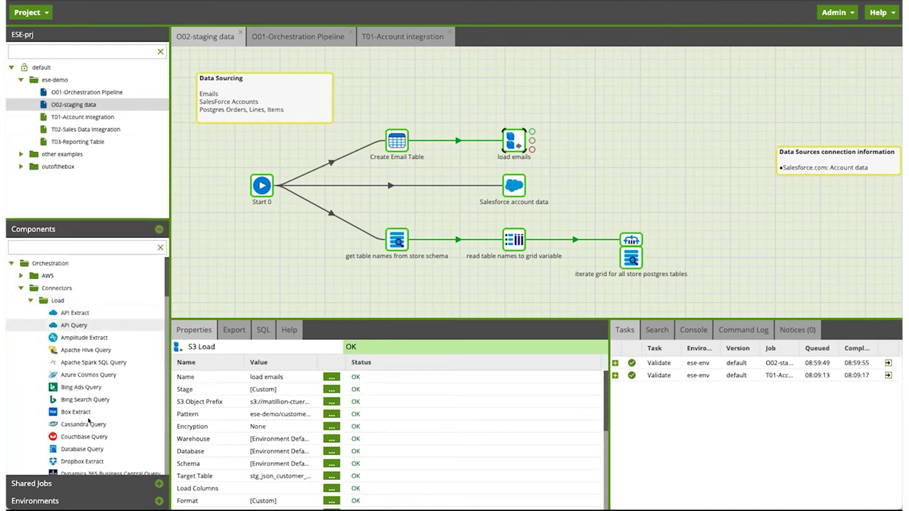
scroll(89, 421, down, 2)
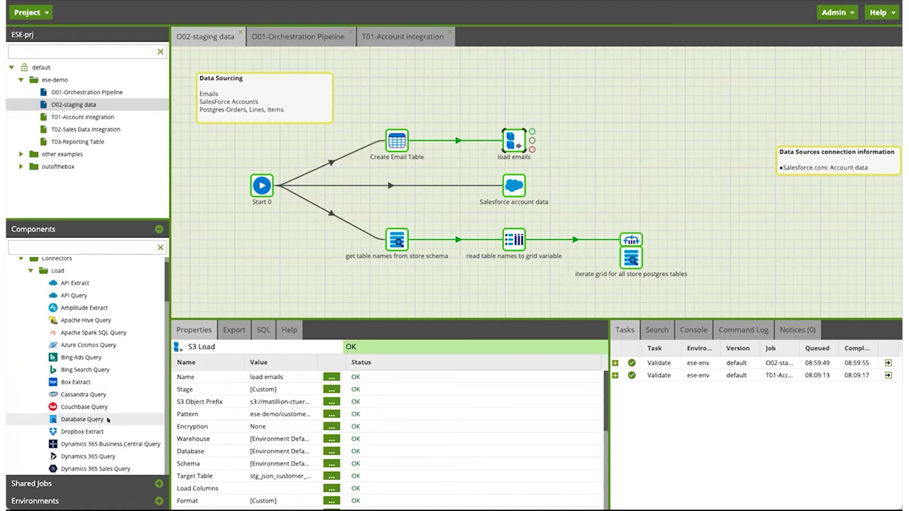
scroll(83, 419, down, 5)
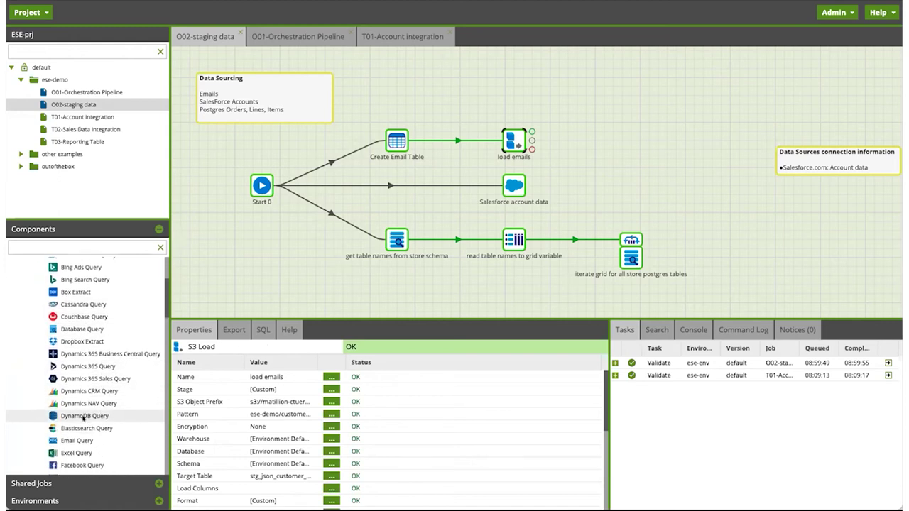
scroll(83, 419, down, 2)
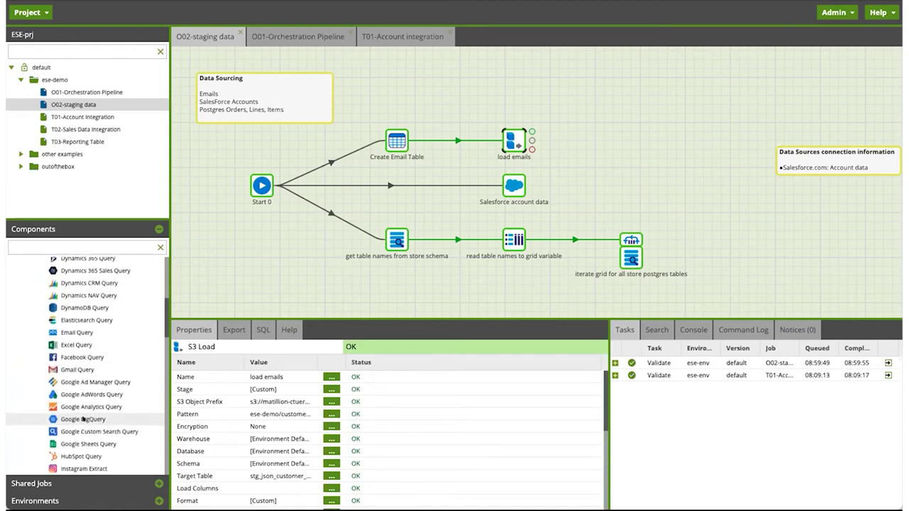
scroll(83, 420, down, 6)
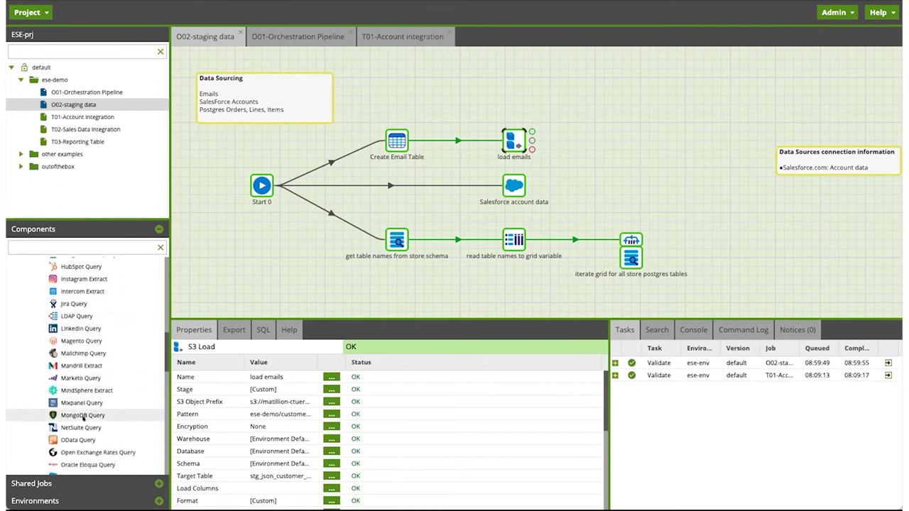
- Finish looking through the connectors, show the Database Query settings of the store schema table names component, and widen its name and value columns
scroll(83, 419, down, 5)
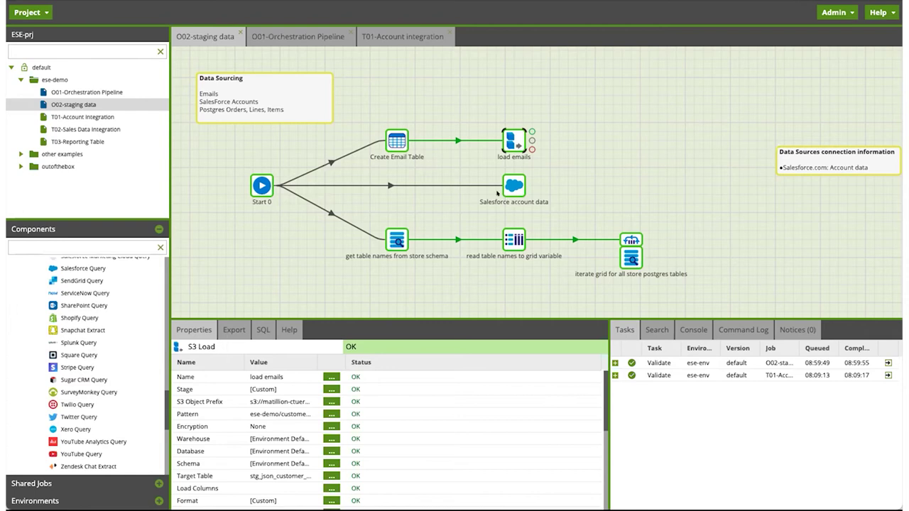
click(393, 245)
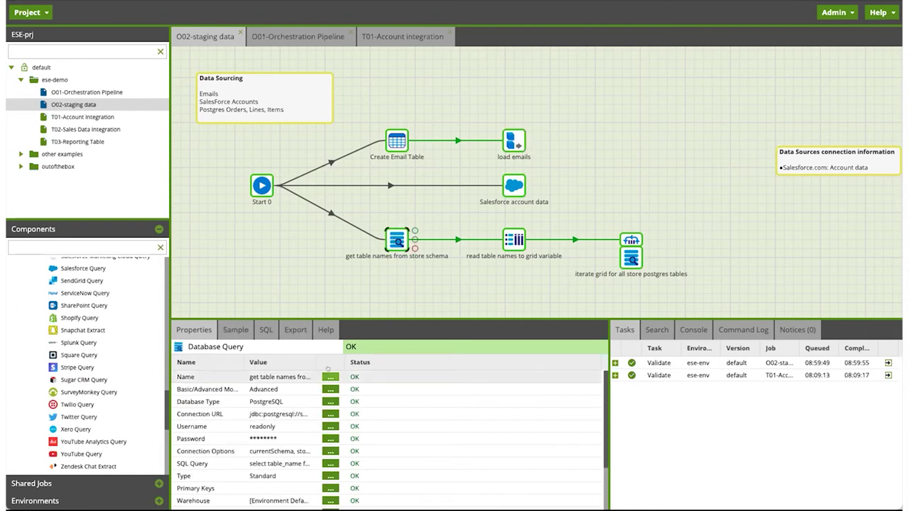
drag(318, 364, 450, 364)
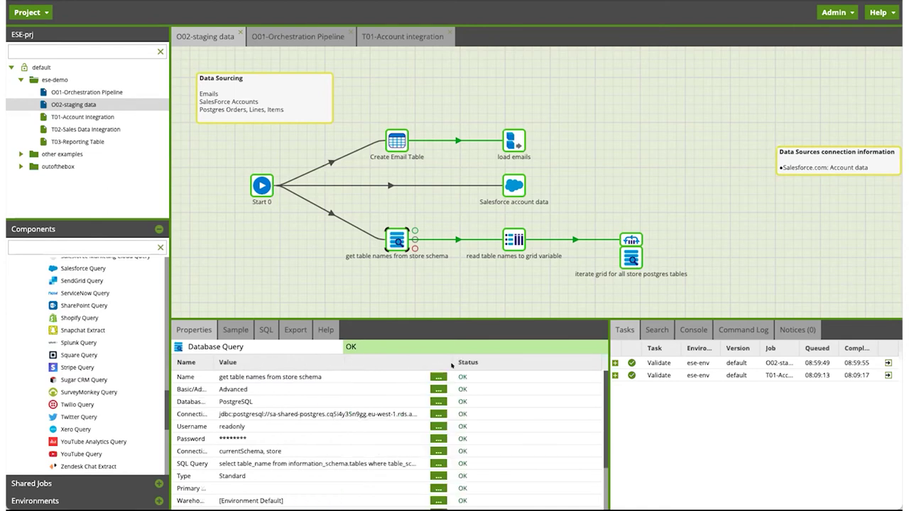
mouse_move(246, 363)
mouse_down()
mouse_move(216, 363)
mouse_move(239, 362)
mouse_up()
- Add a Salesforce Query component to the canvas below the existing flow and look through its properties
scroll(67, 341, up, 3)
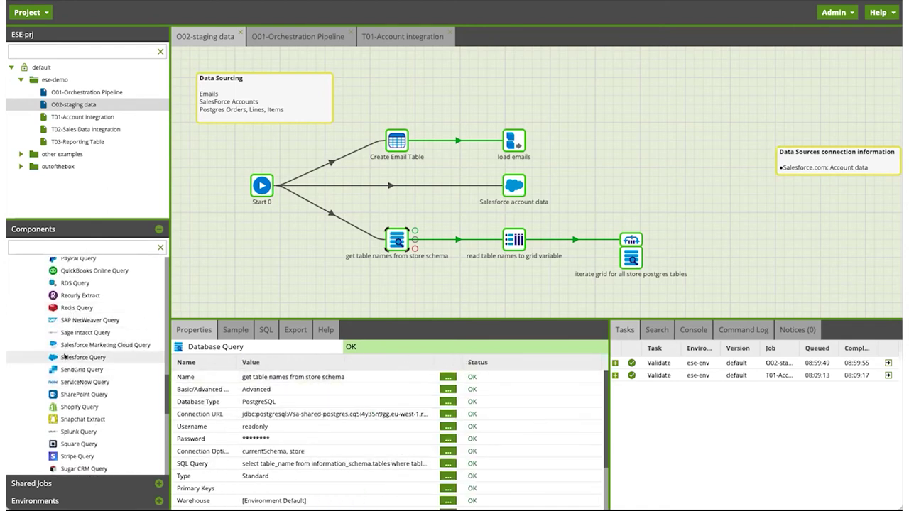
drag(64, 357, 325, 292)
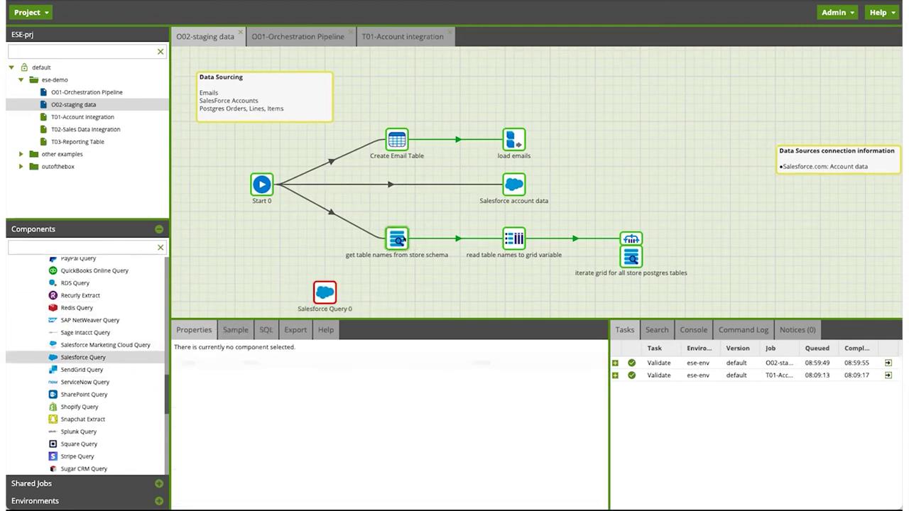
click(325, 291)
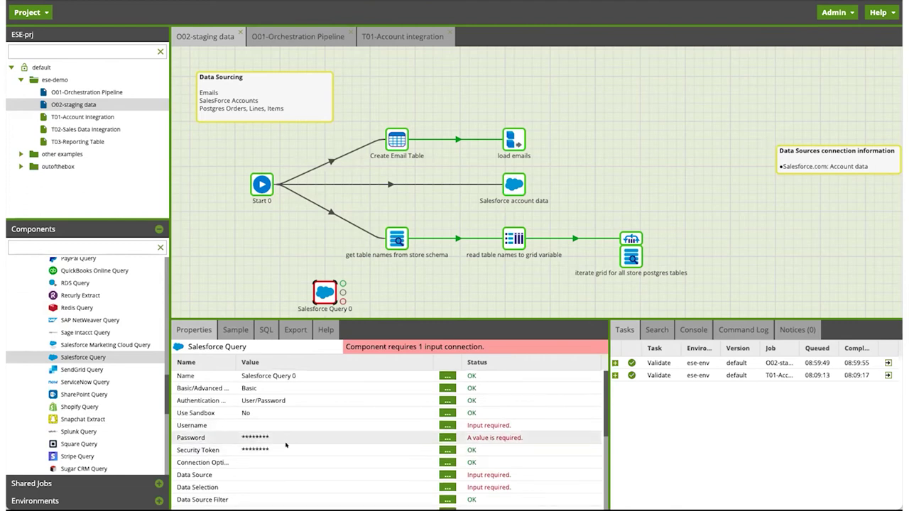
scroll(234, 426, down, 2)
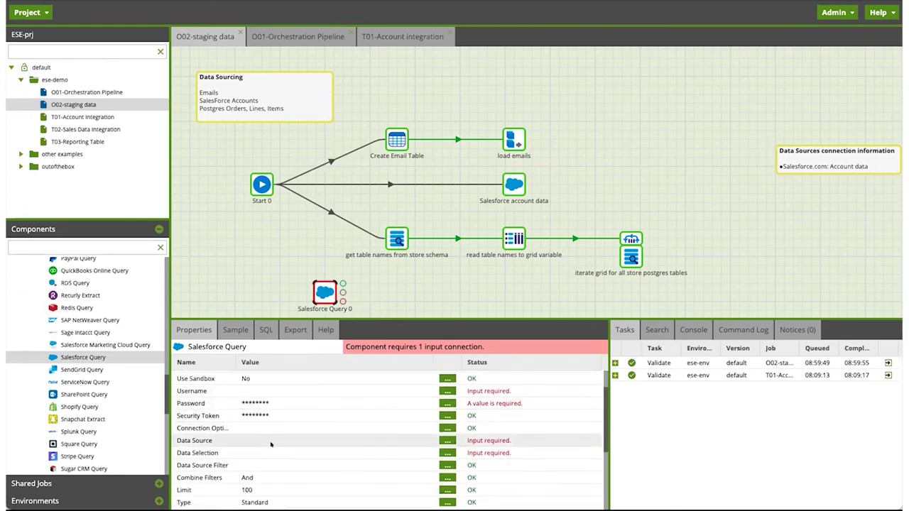
scroll(268, 455, down, 3)
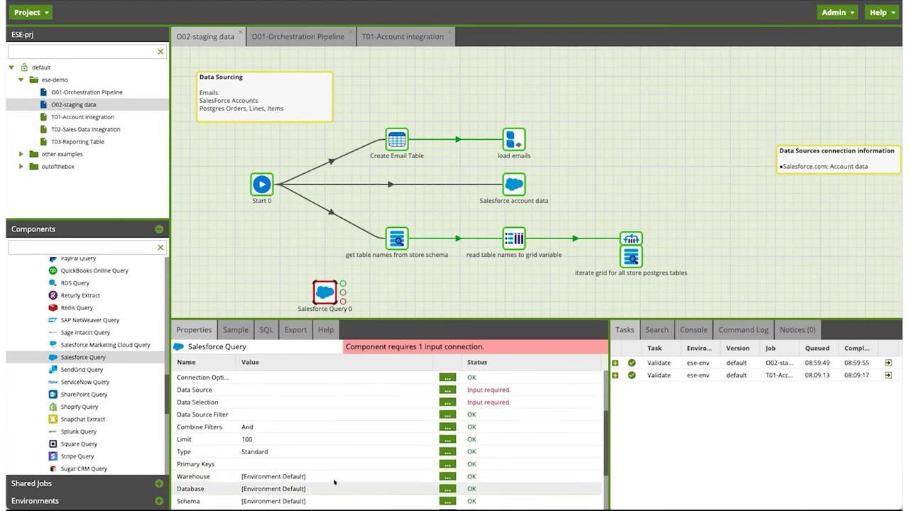
scroll(262, 484, down, 1)
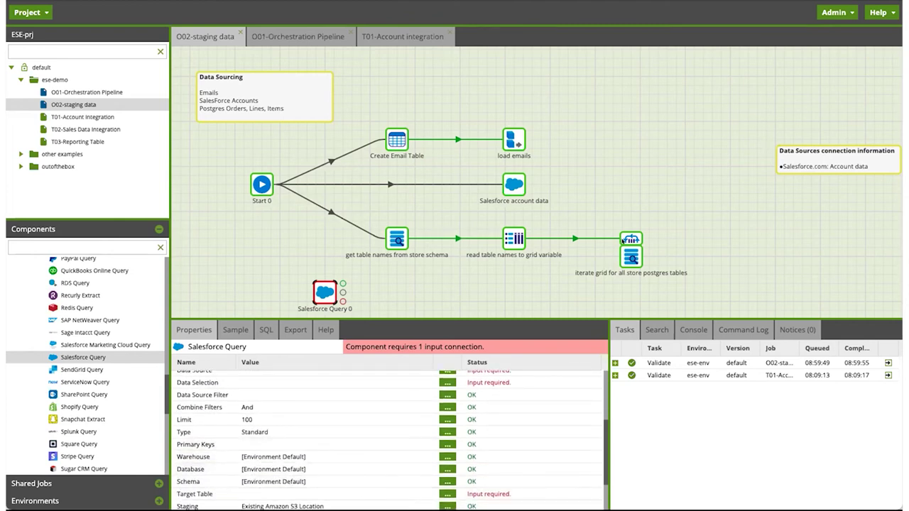
- For the Salesforce account data component, enlarge the properties area, choose Account as data source, and confirm the existing column selection
click(514, 184)
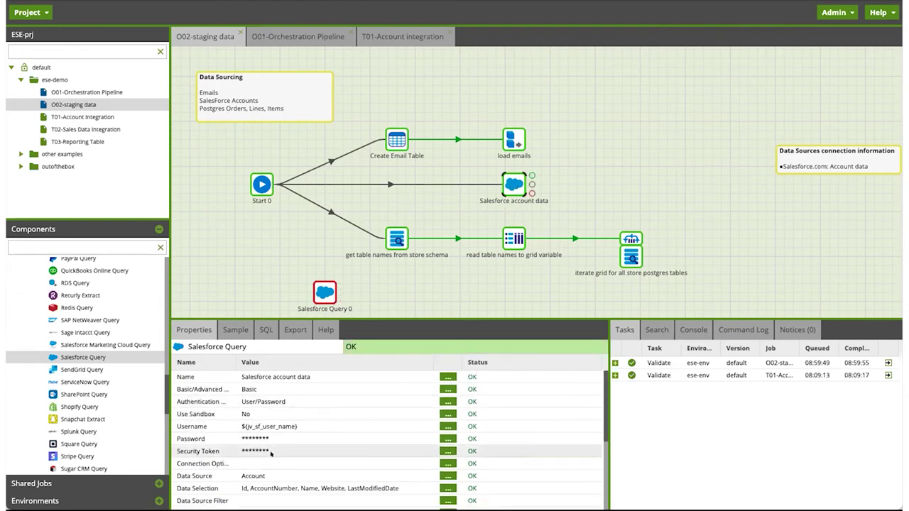
drag(401, 319, 402, 281)
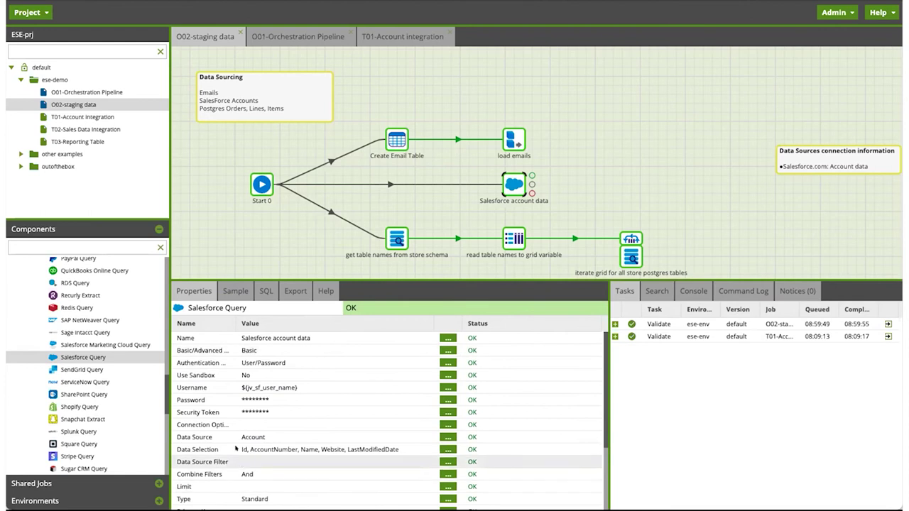
click(446, 437)
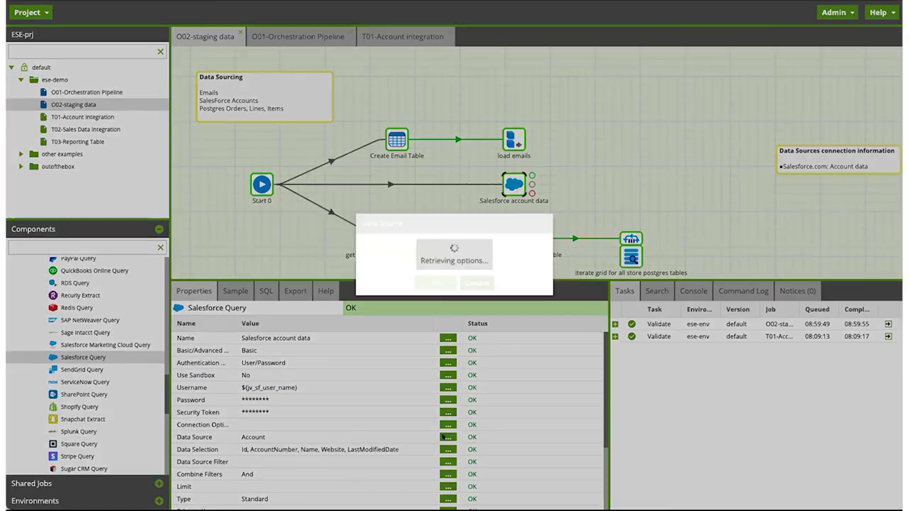
click(476, 243)
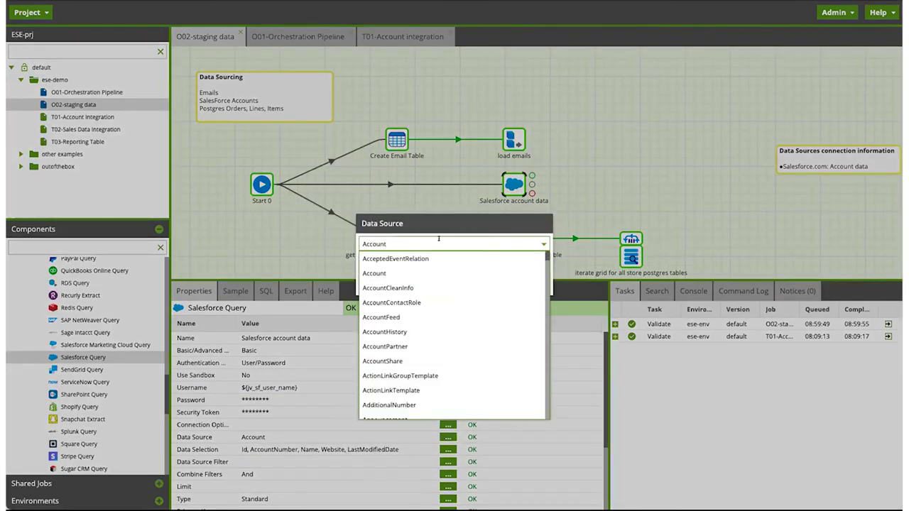
click(383, 273)
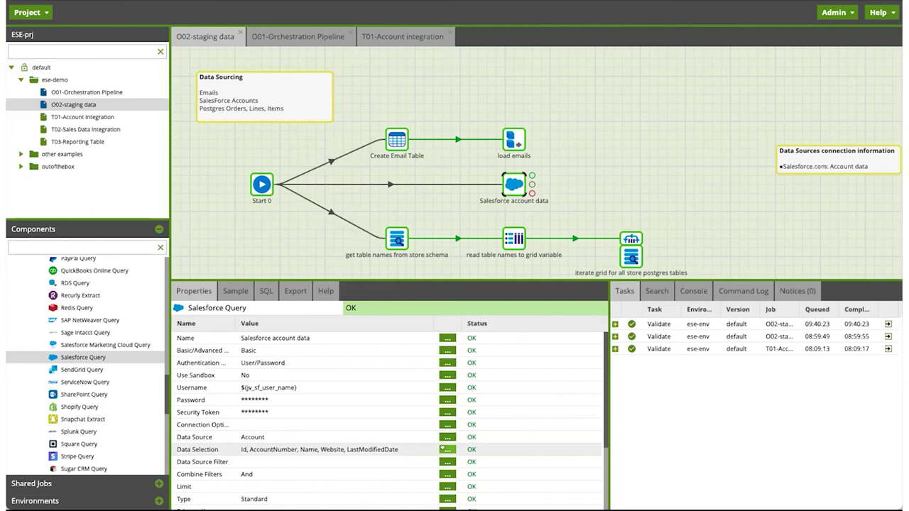
click(447, 449)
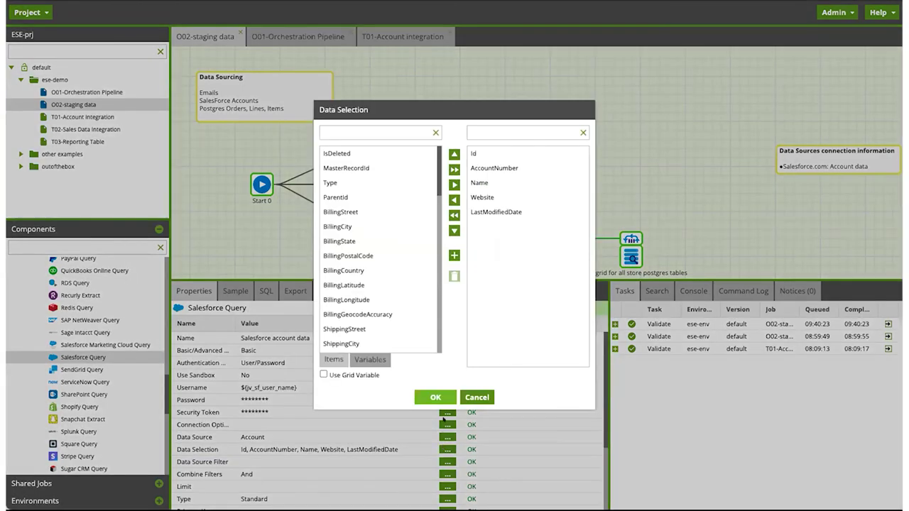
click(438, 398)
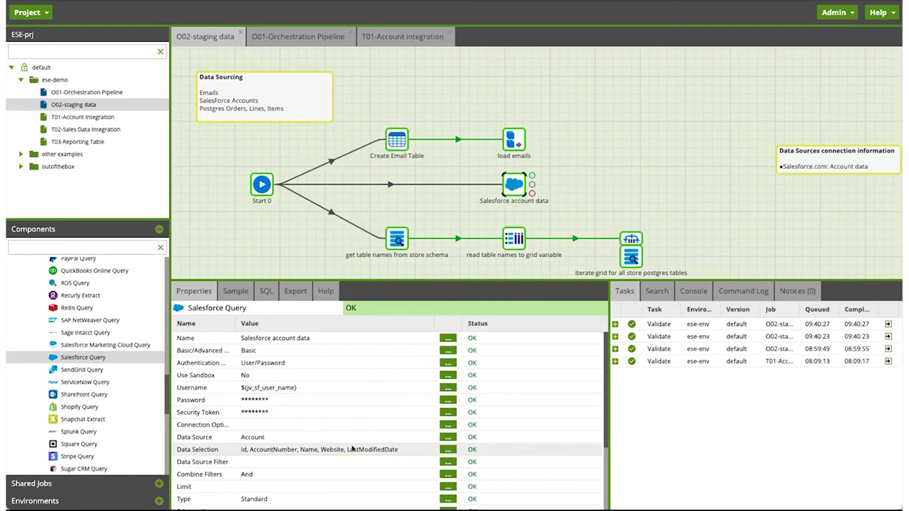
- Look through the remaining Salesforce account data properties and open the target table name without changing it
scroll(352, 441, down, 3)
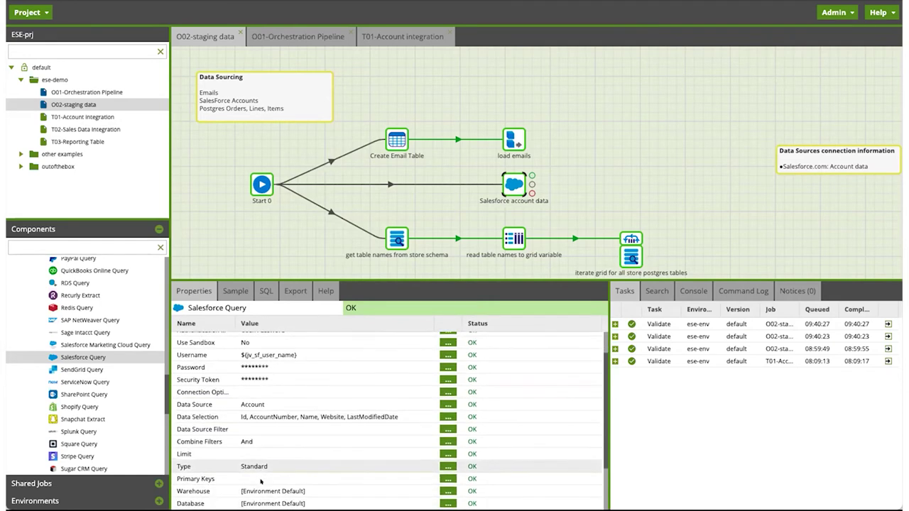
scroll(261, 482, down, 1)
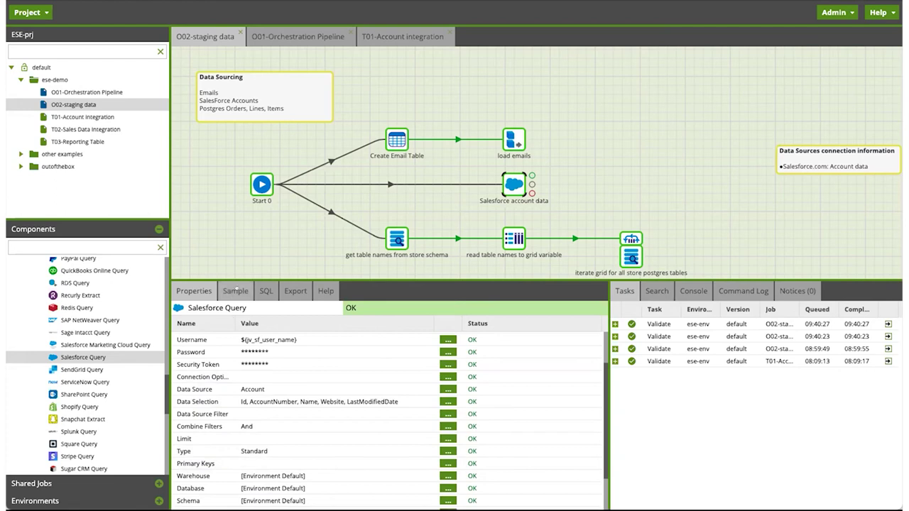
scroll(244, 359, down, 3)
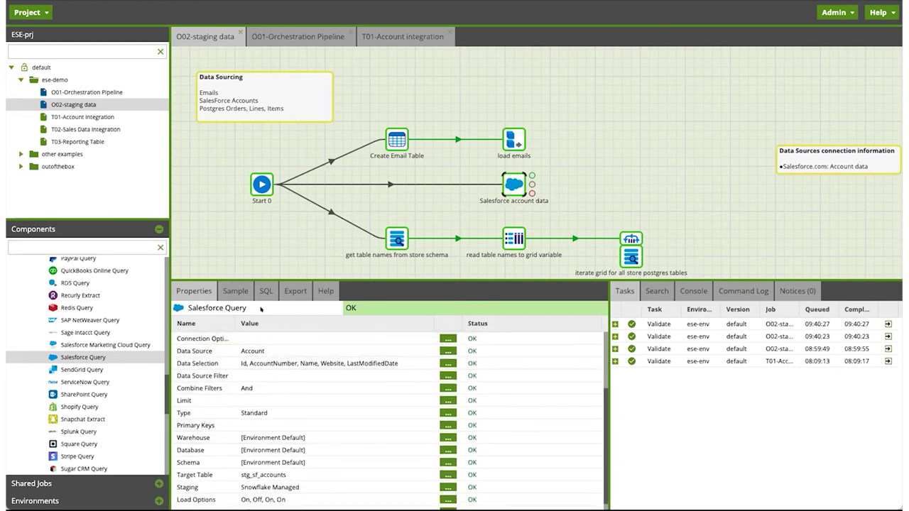
scroll(261, 466, down, 1)
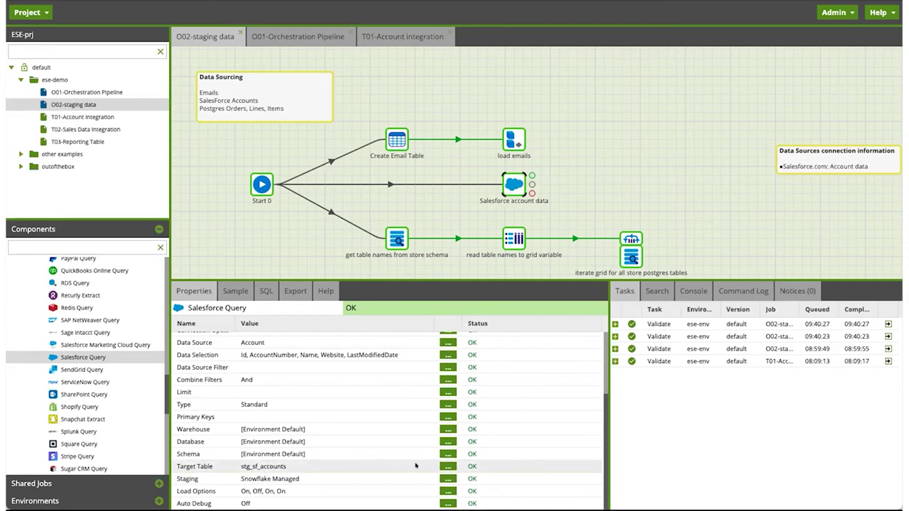
click(444, 466)
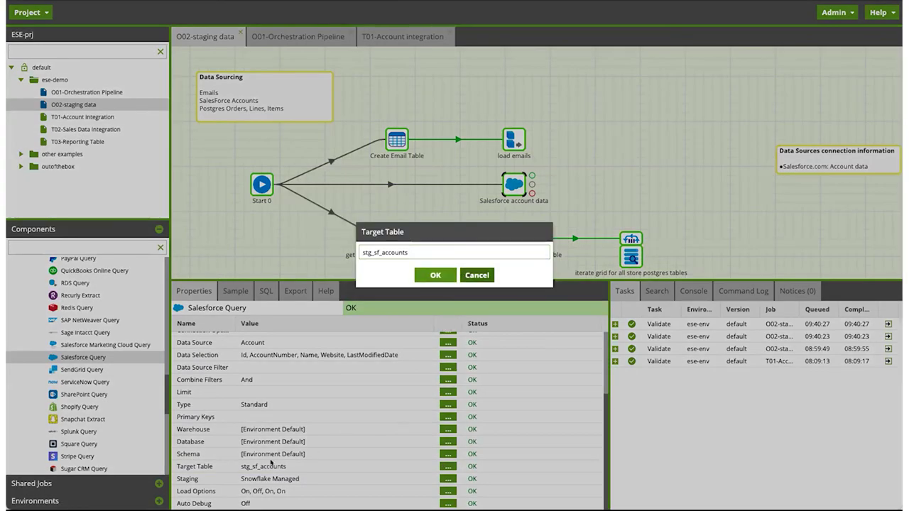
key(Escape)
- Sample the Salesforce account data with a limit of 10 and retrieve its row count
click(235, 291)
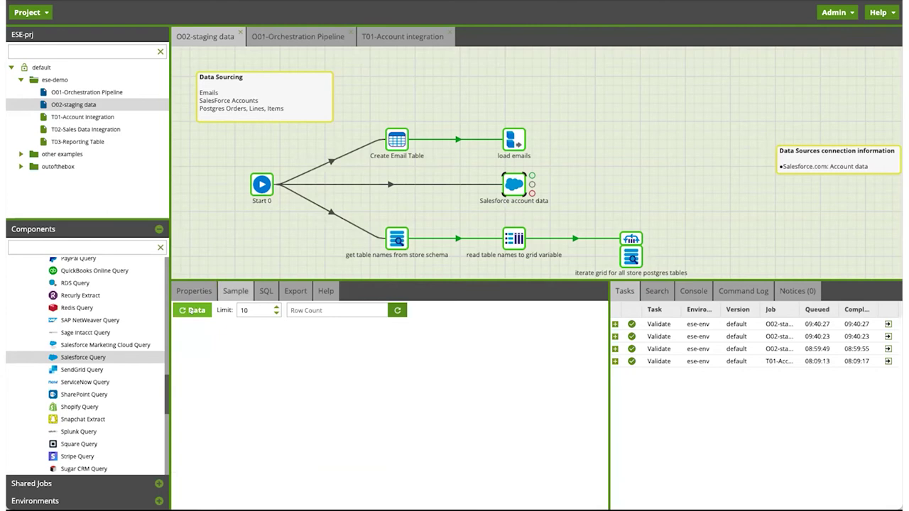
click(192, 310)
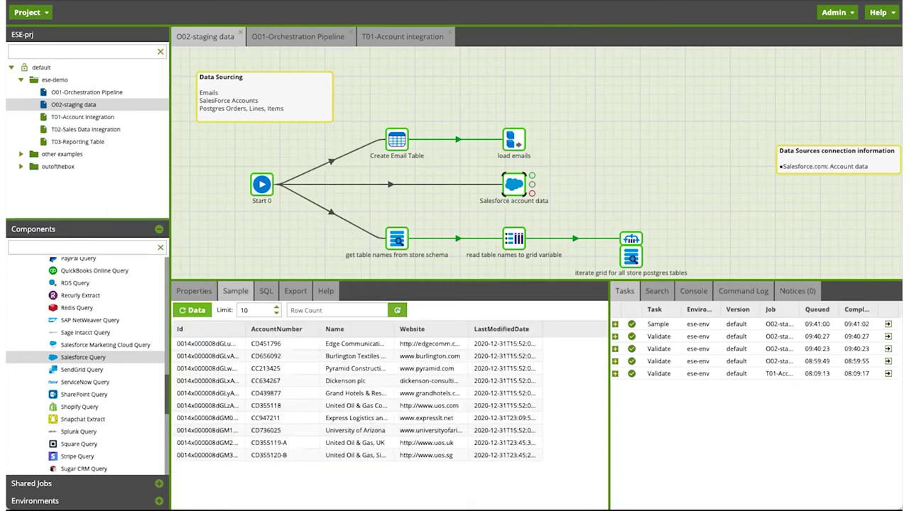
click(397, 310)
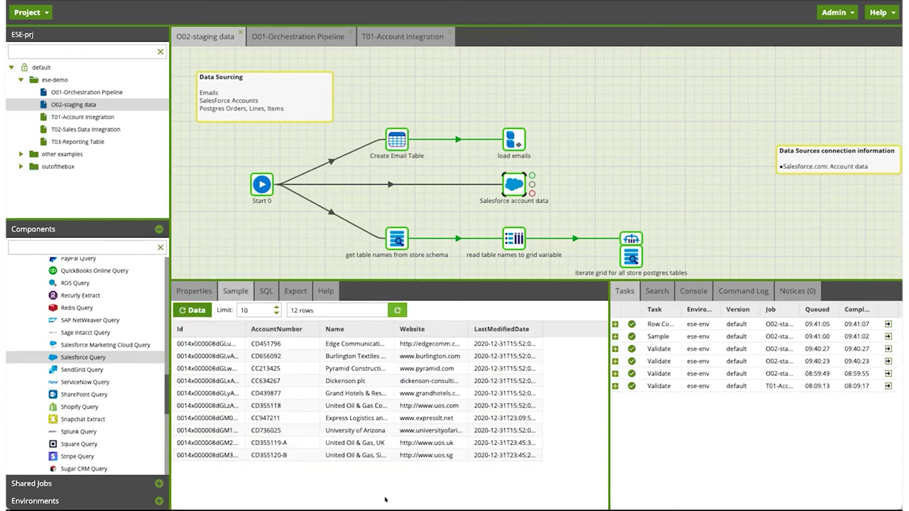
click(190, 310)
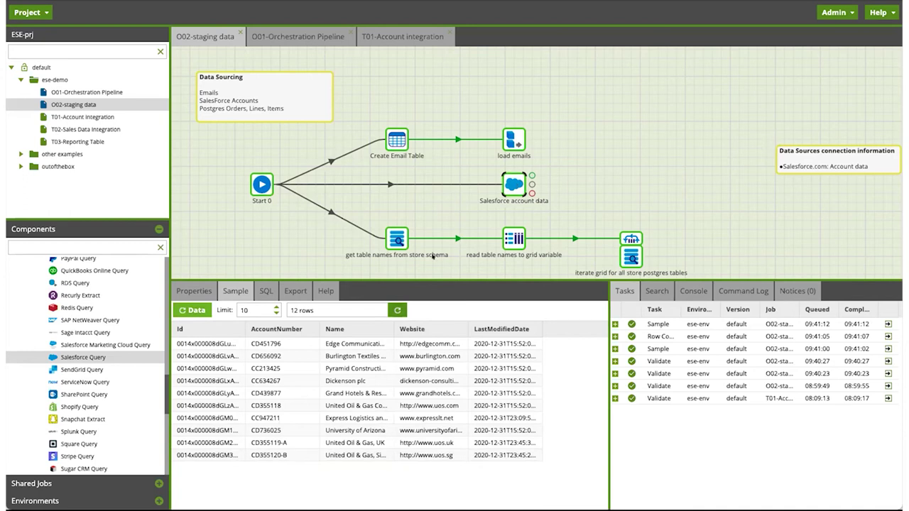
- Show the properties of the component that gets table names from the store schema, and collapse the Load connector group
click(397, 240)
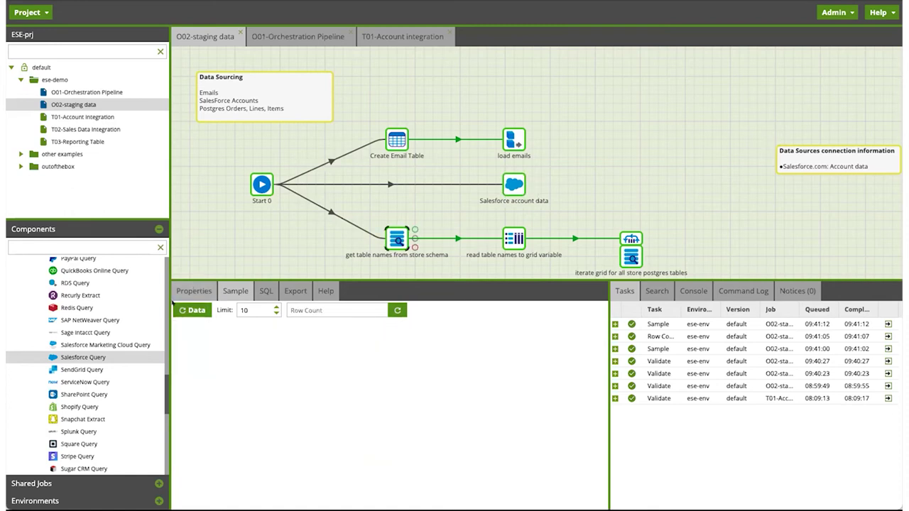
click(174, 297)
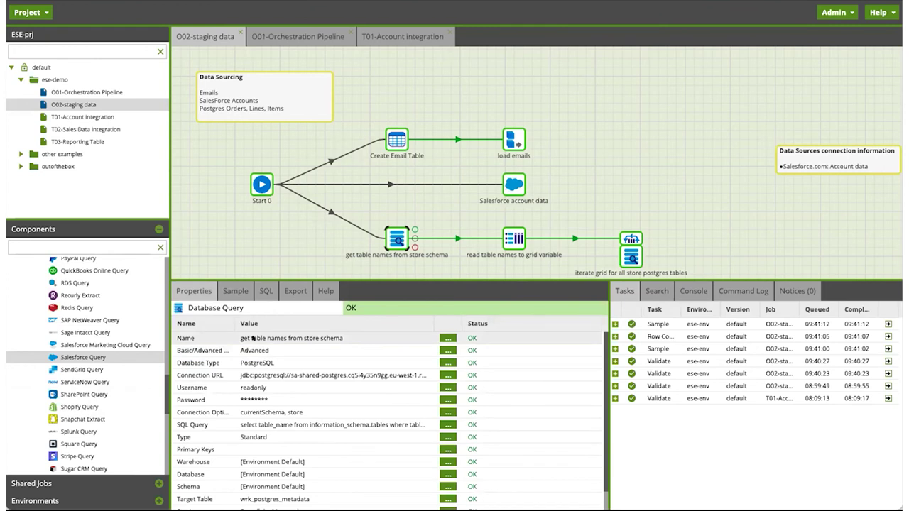
scroll(85, 418, up, 10)
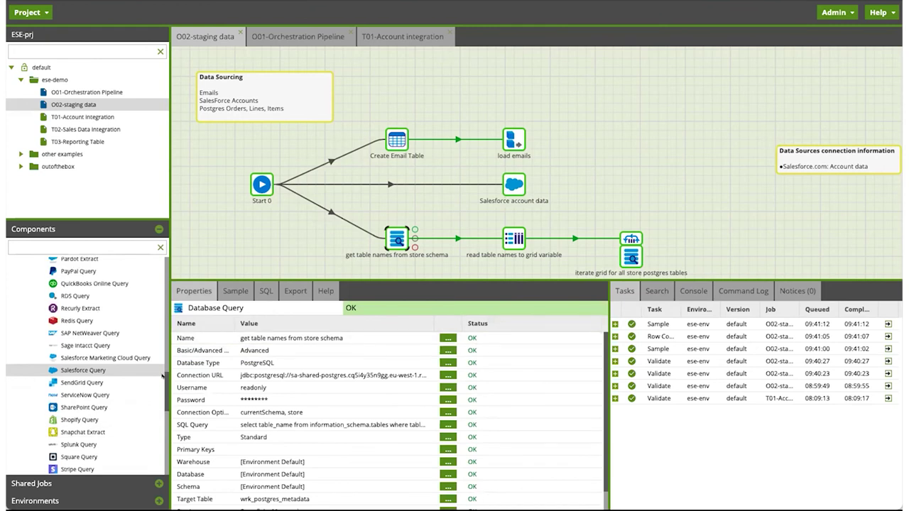
click(34, 300)
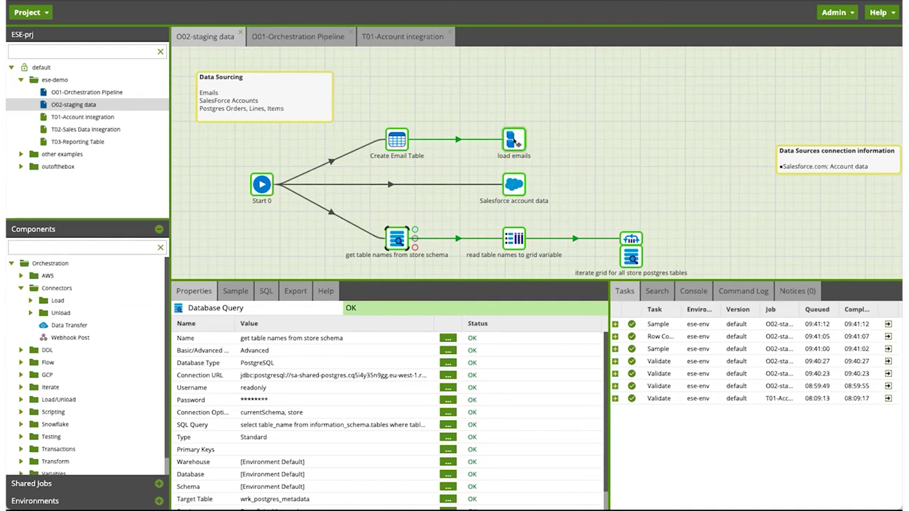
- Examine the S3 Load settings of the load emails component, including its object prefix, target table and file type
click(514, 140)
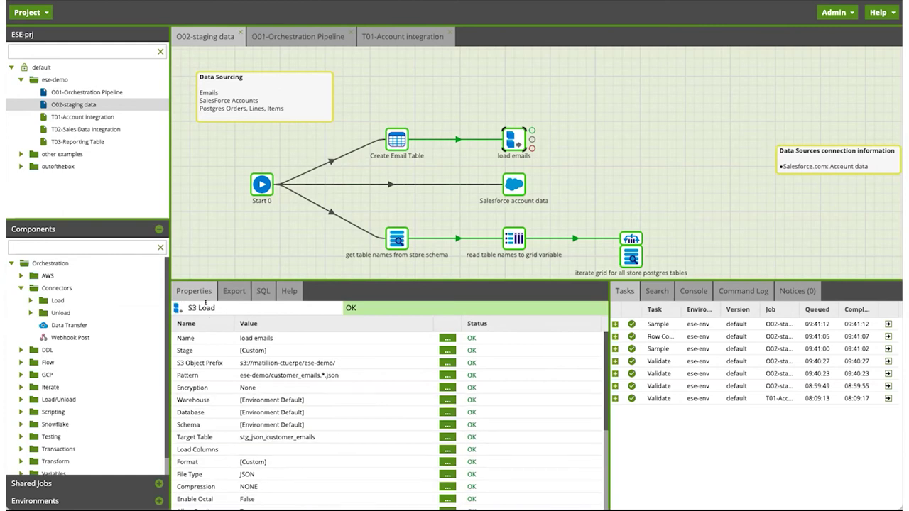
triple_click(205, 307)
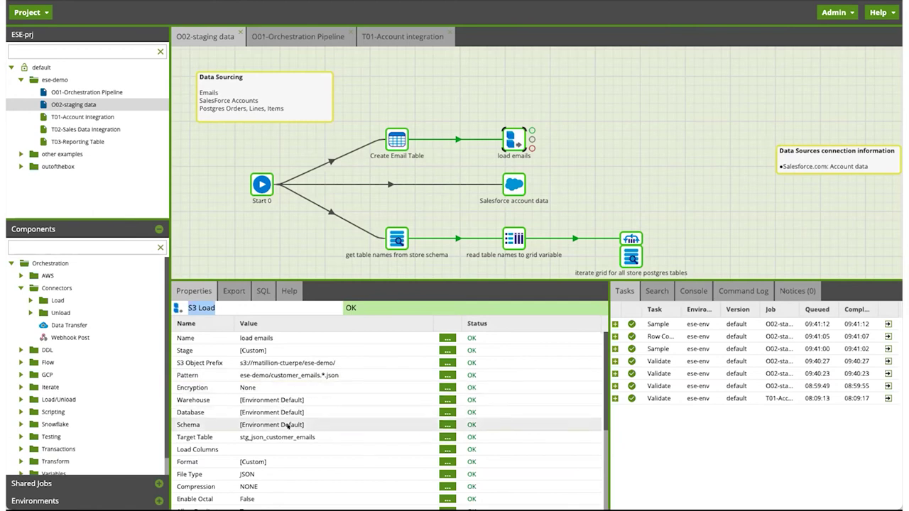
scroll(262, 438, down, 1)
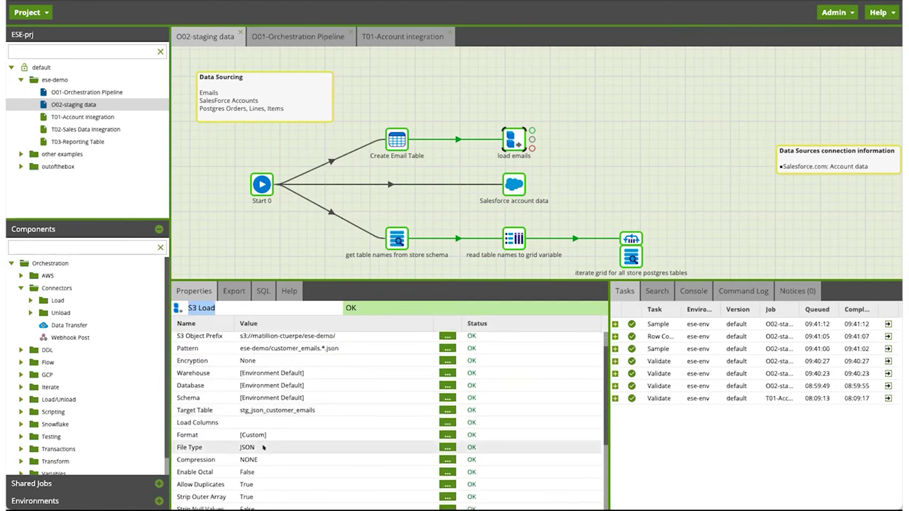
scroll(263, 447, up, 1)
- Show in turn the properties of the Create Email Table, load emails, and store schema table names components
click(403, 139)
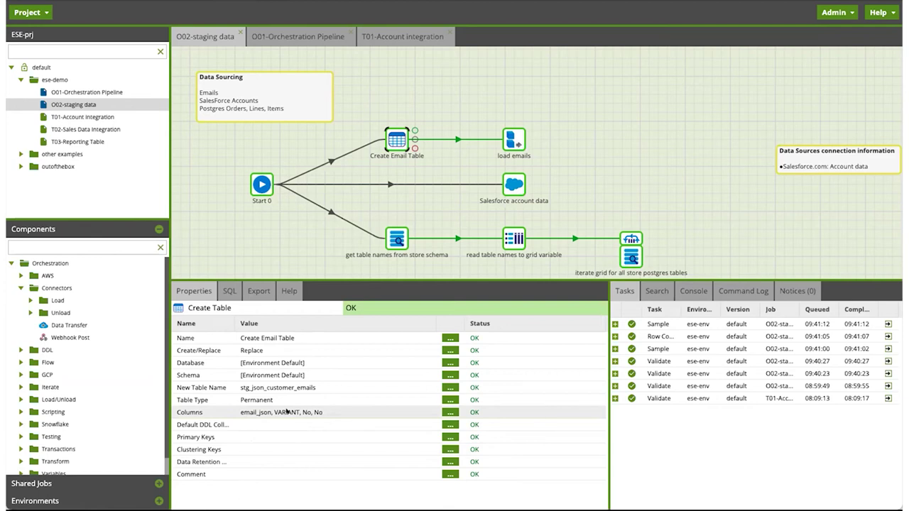
click(514, 140)
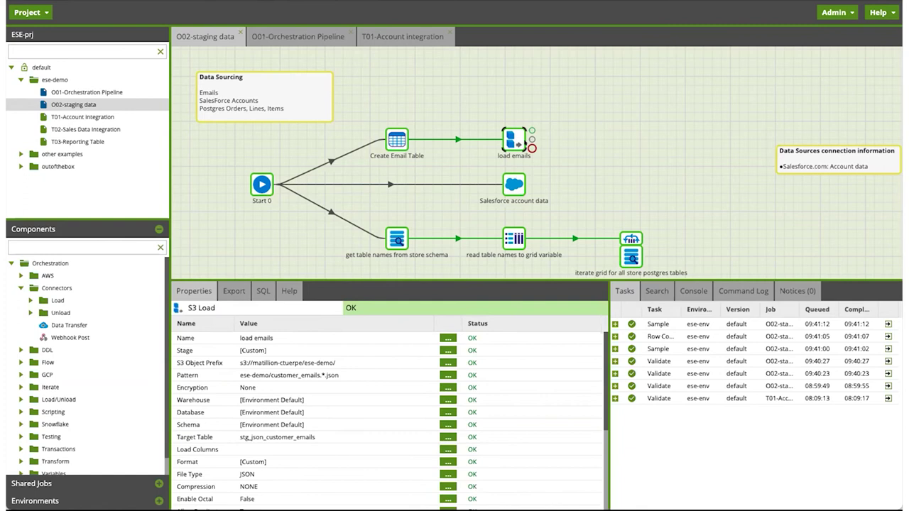
click(397, 240)
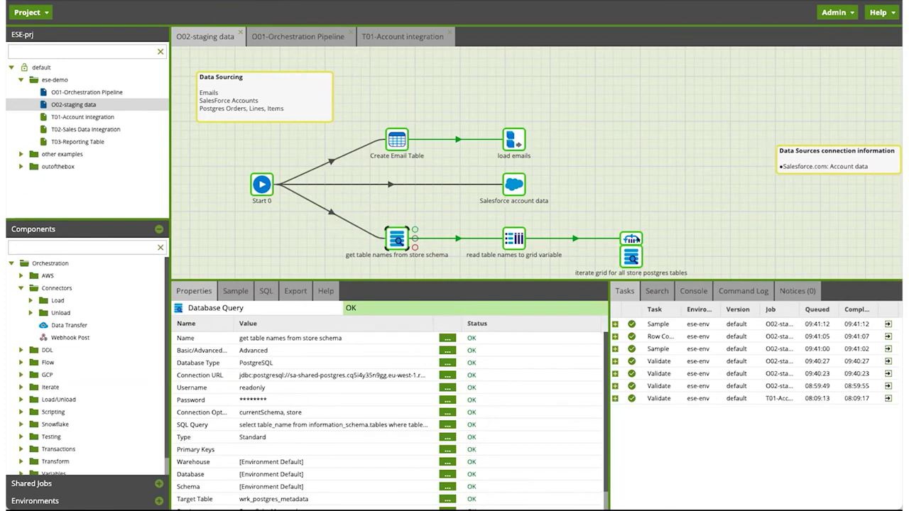
- Show in turn the properties of the Grid Iterator, read table names to grid variable, store schema table names and iterate grid components
click(631, 238)
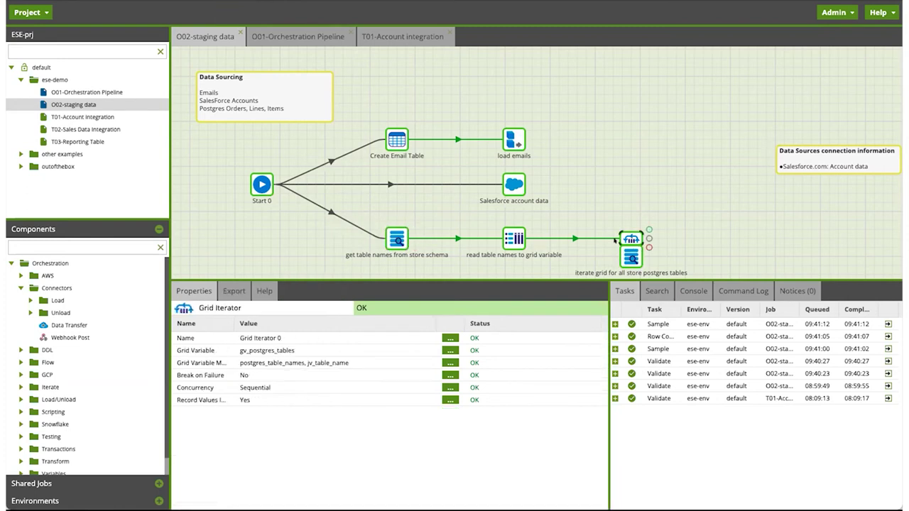
click(514, 238)
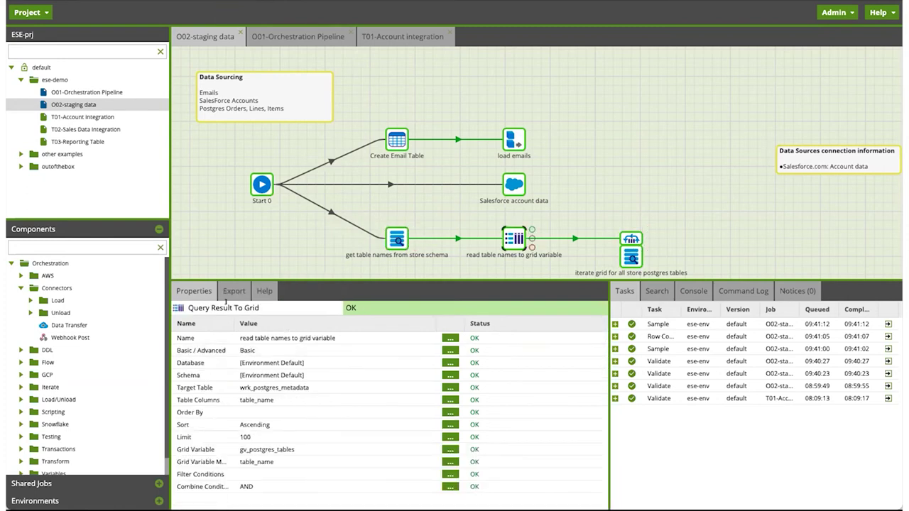
drag(186, 307, 262, 309)
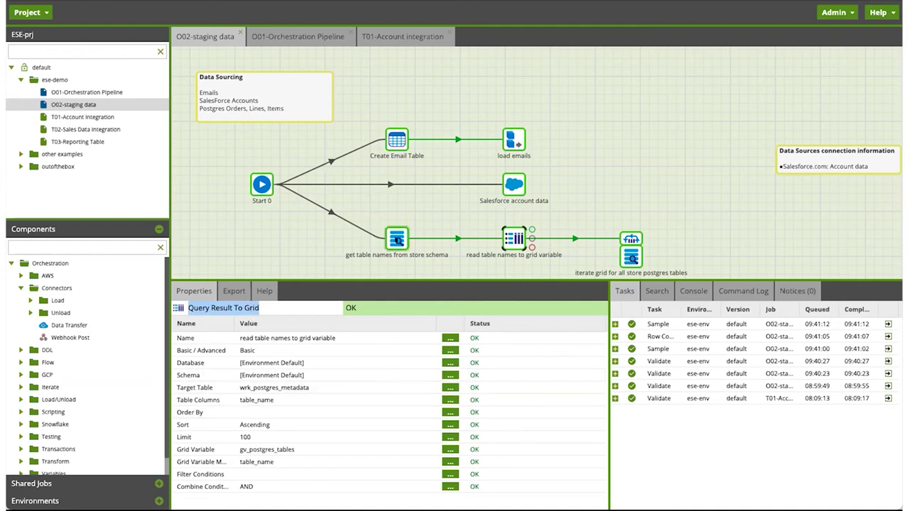
click(397, 240)
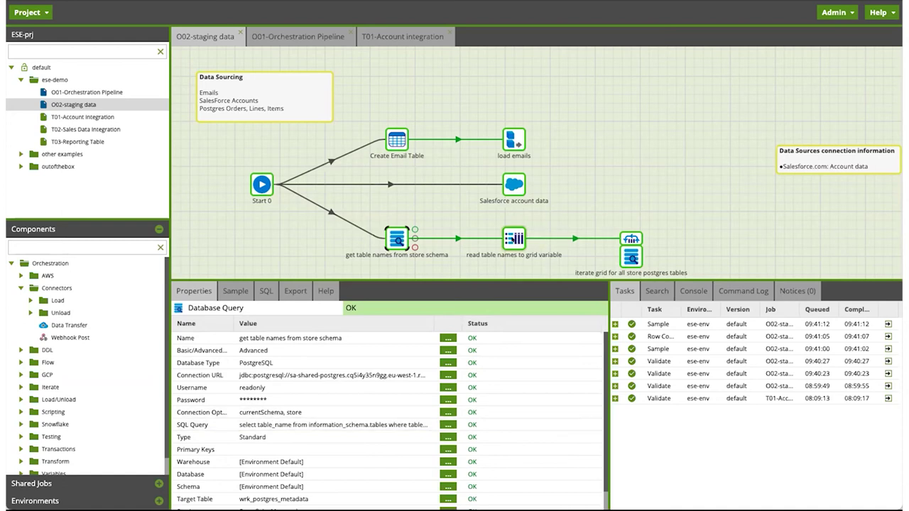
click(511, 239)
click(630, 239)
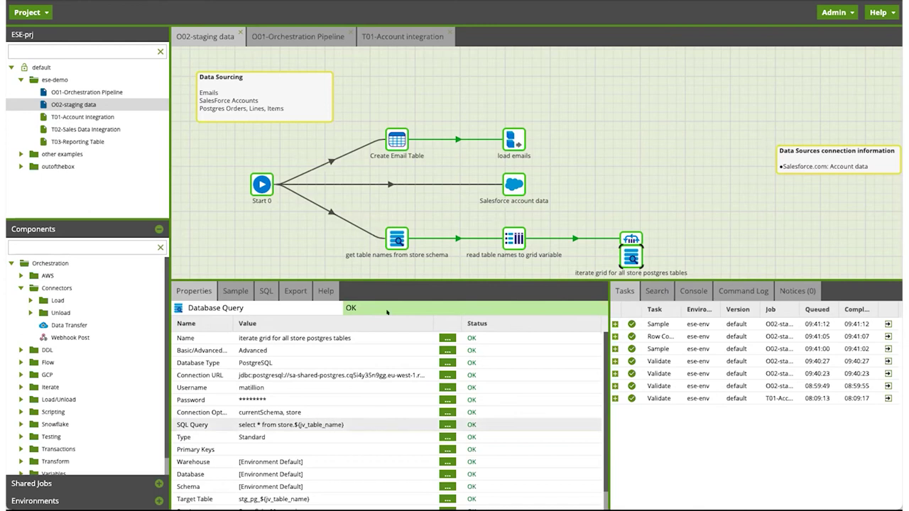
- Run the job from the get table names from store schema component onward and expand the run task's details
right_click(397, 231)
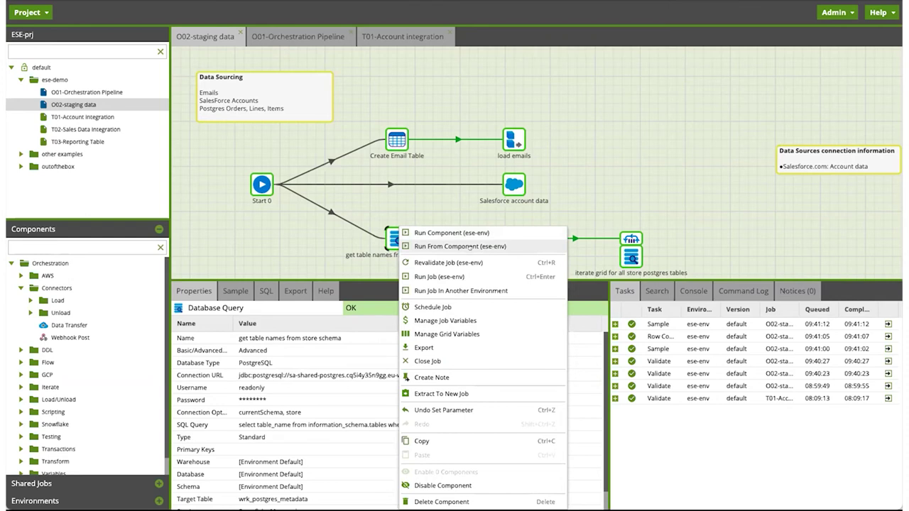
click(474, 247)
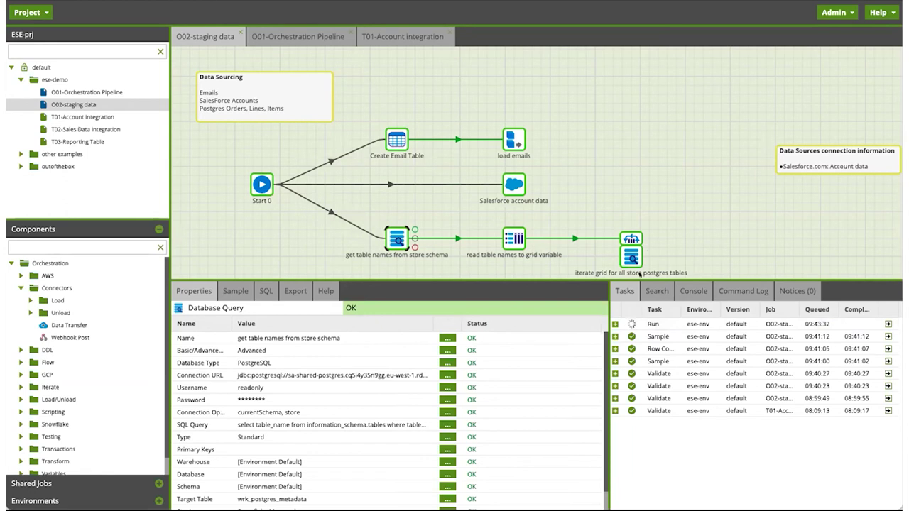
click(615, 324)
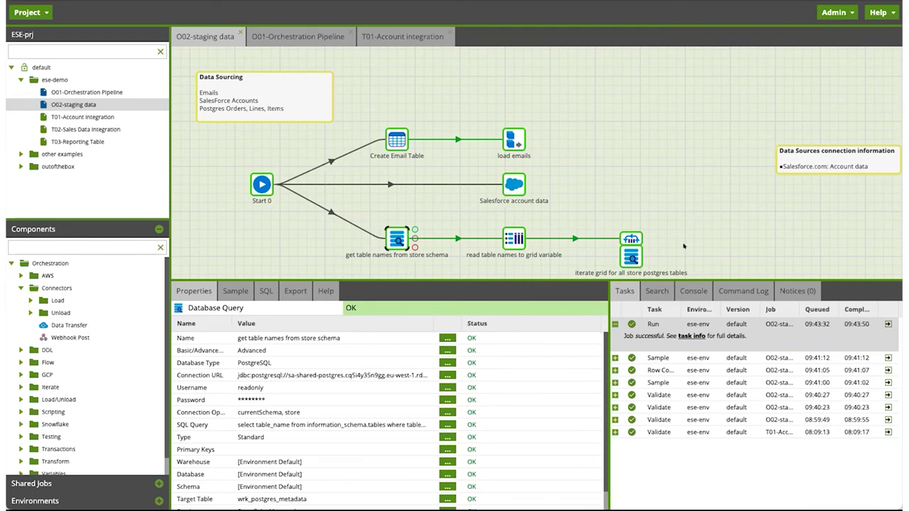
- Show the properties of the iterate grid for all store postgres tables query and switch to the T01-Account integration job
click(631, 256)
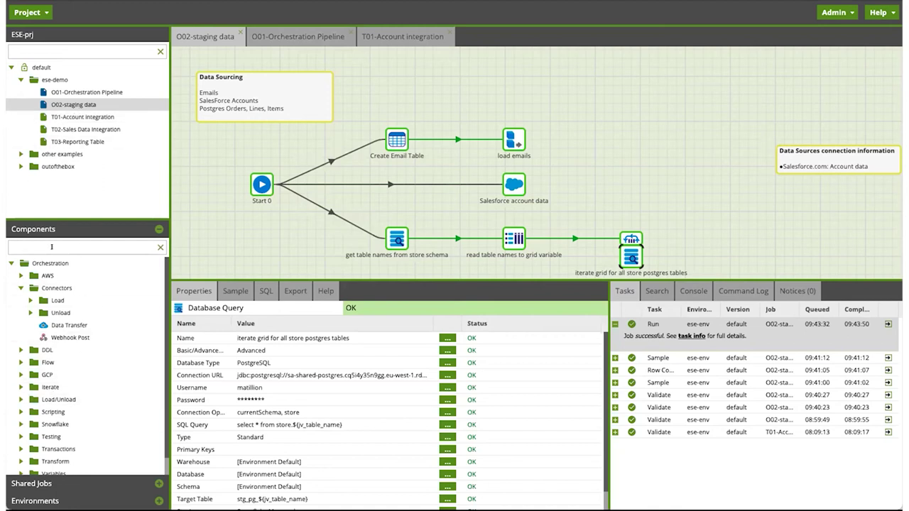
click(21, 287)
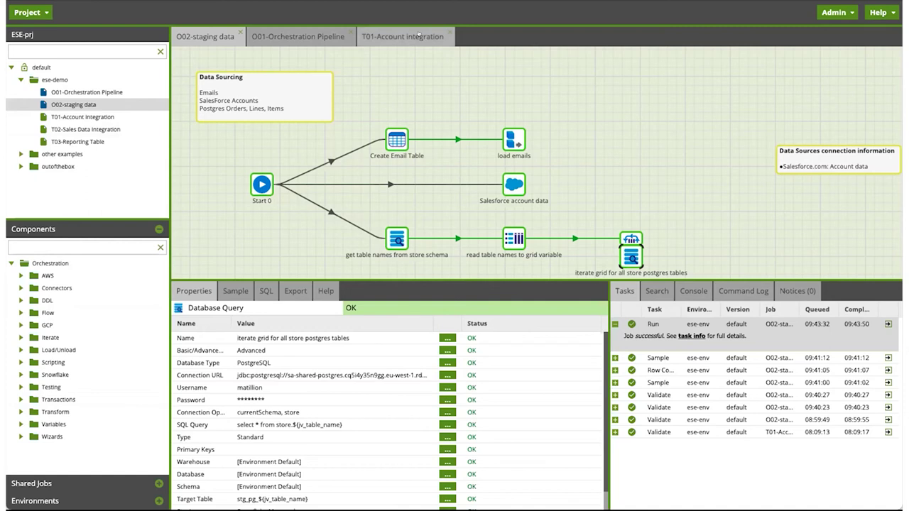
click(82, 116)
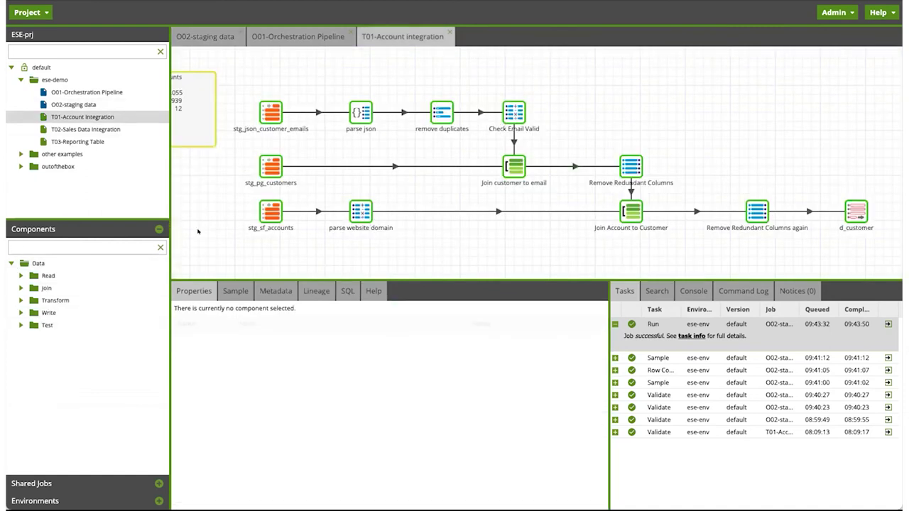
- Show in turn the properties of the stg_json_customer_emails, stg_pg_customers and stg_sf_accounts table inputs and the d_customer Rewrite Table component
click(280, 112)
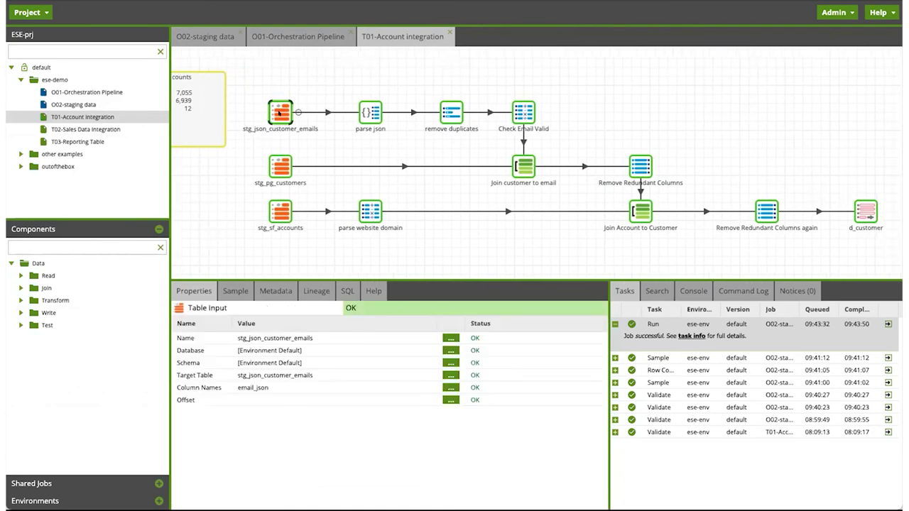
click(277, 167)
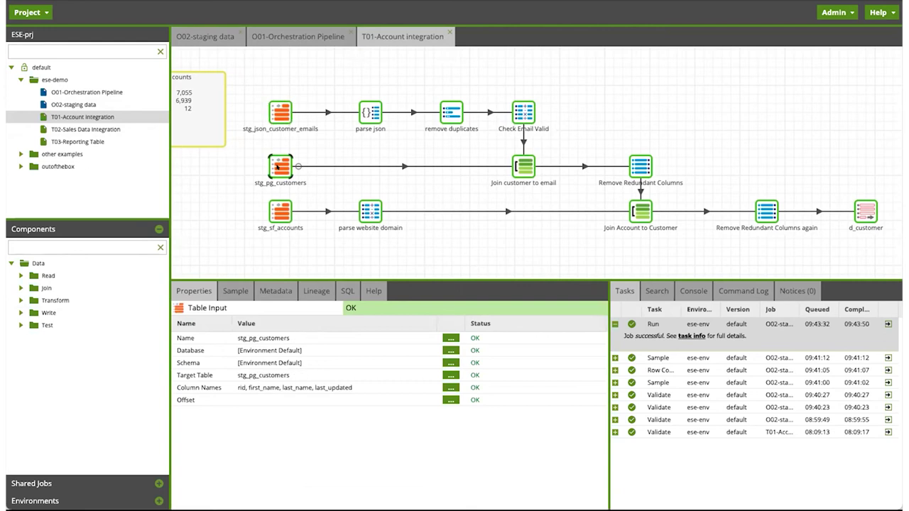
drag(188, 306, 227, 308)
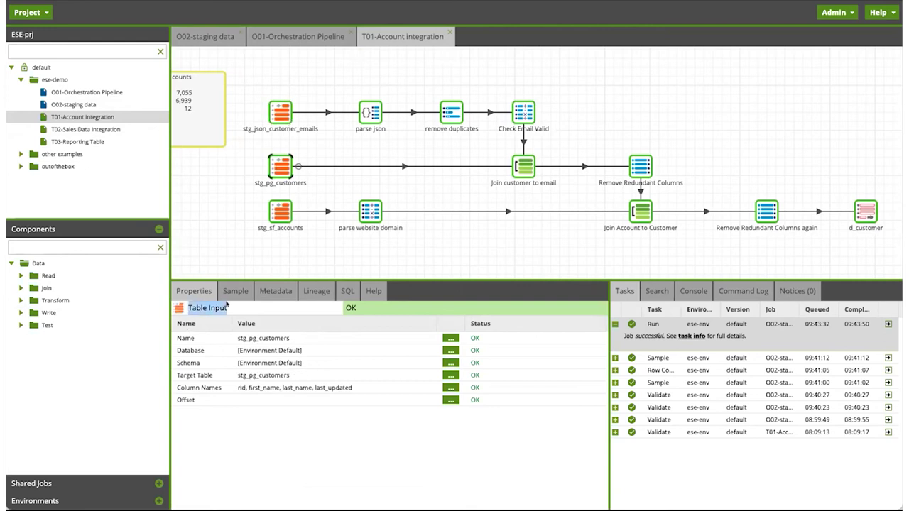
click(280, 213)
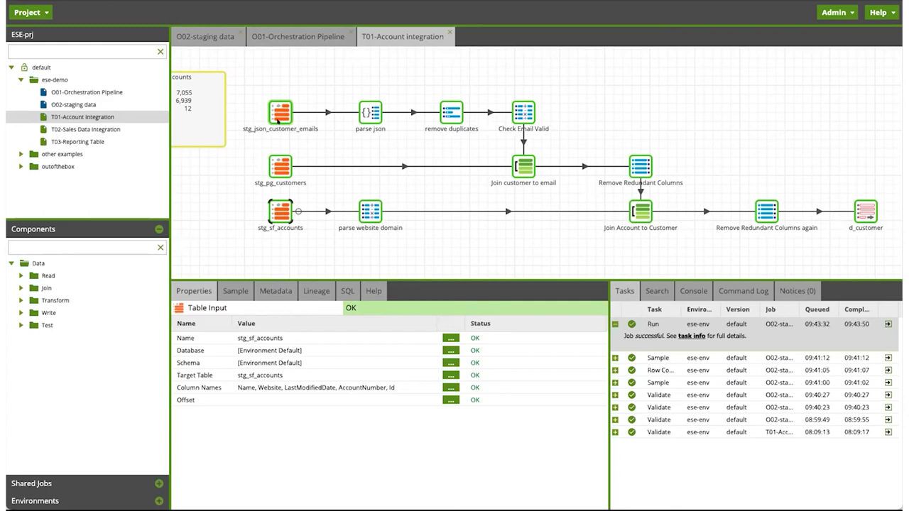
click(280, 161)
click(280, 112)
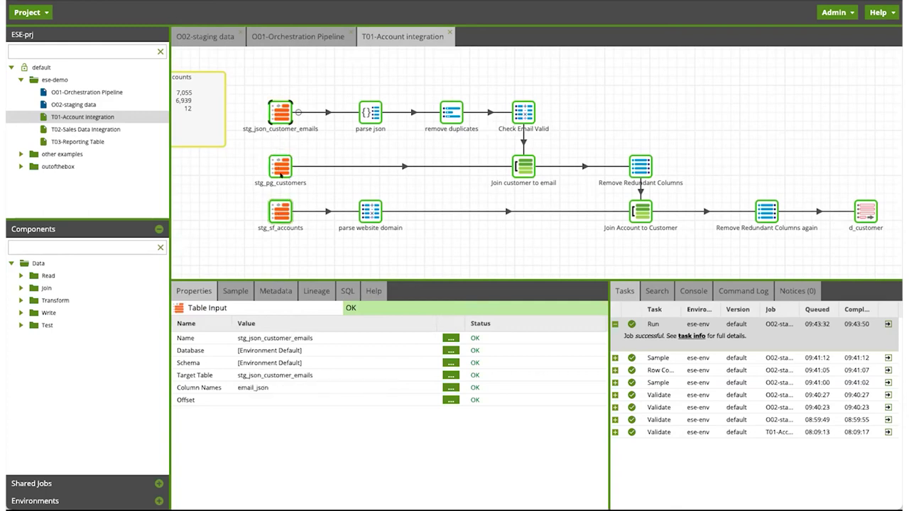
click(279, 210)
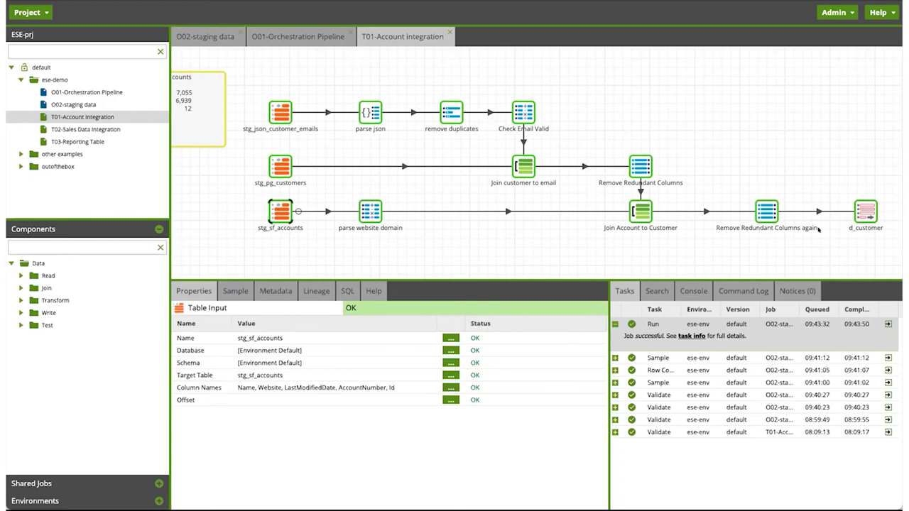
click(864, 210)
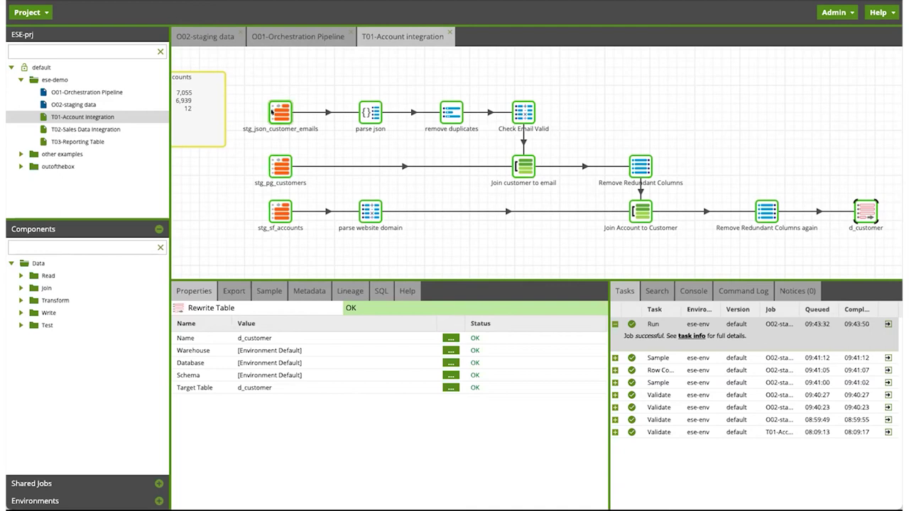
- View the generated SQL of the stg_json_customer_emails and stg_pg_customers table inputs
click(272, 112)
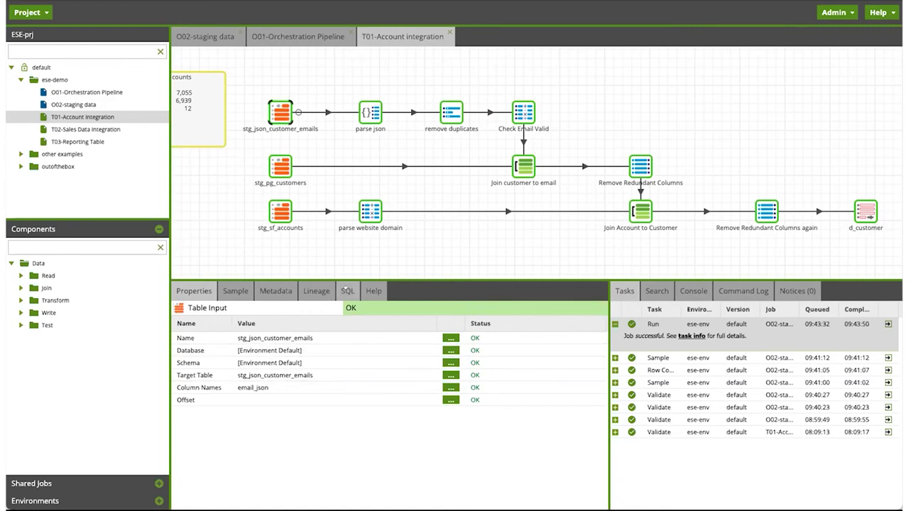
click(346, 292)
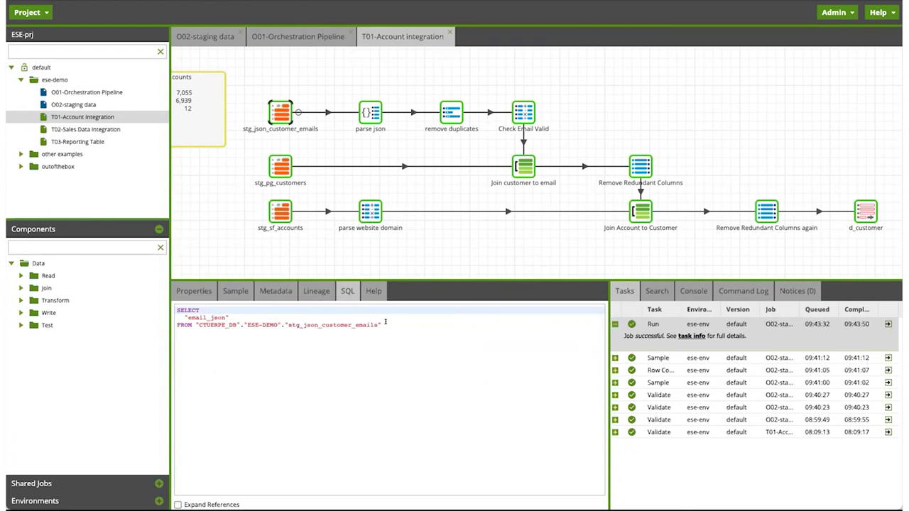
click(281, 168)
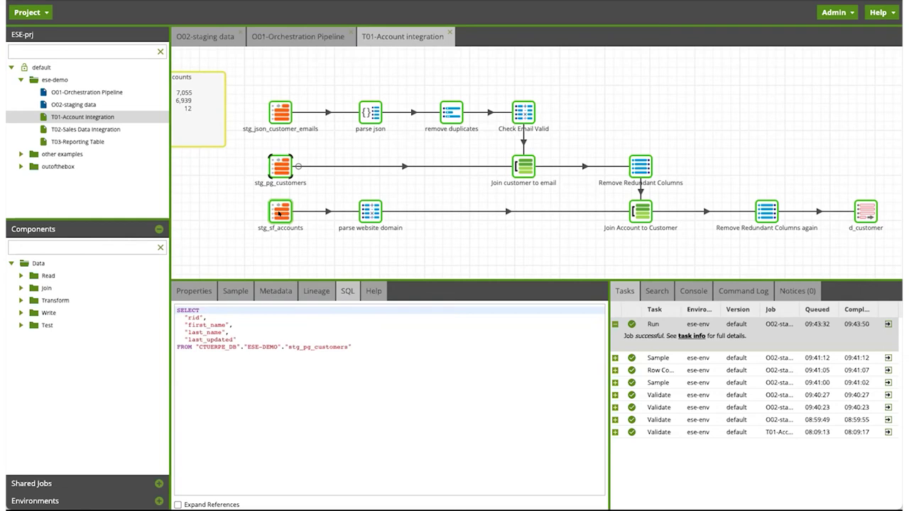
- Sample the data of the stg_json_customer_emails table input and look through the nested email_json records
click(280, 112)
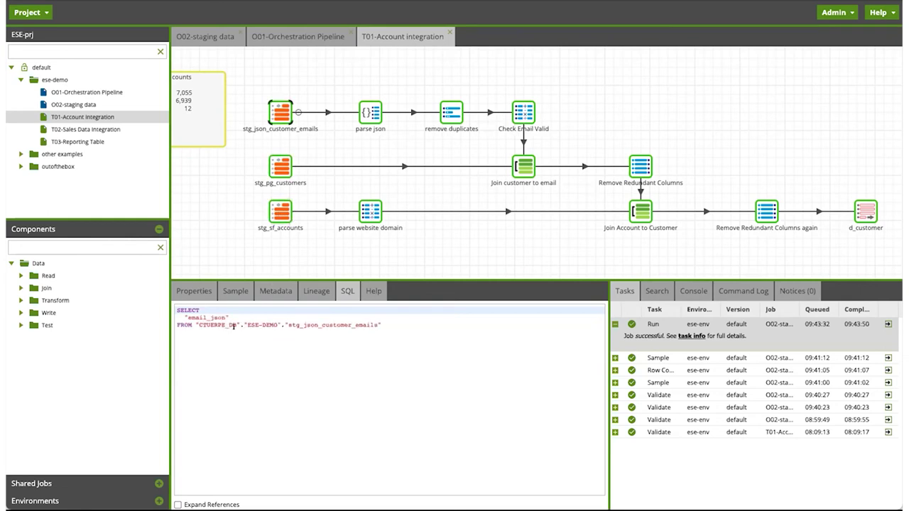
click(196, 292)
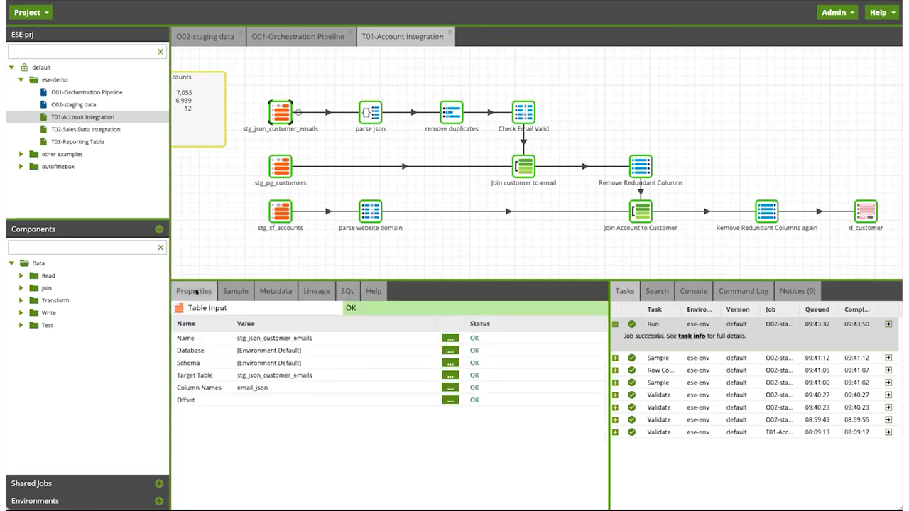
click(235, 291)
click(193, 310)
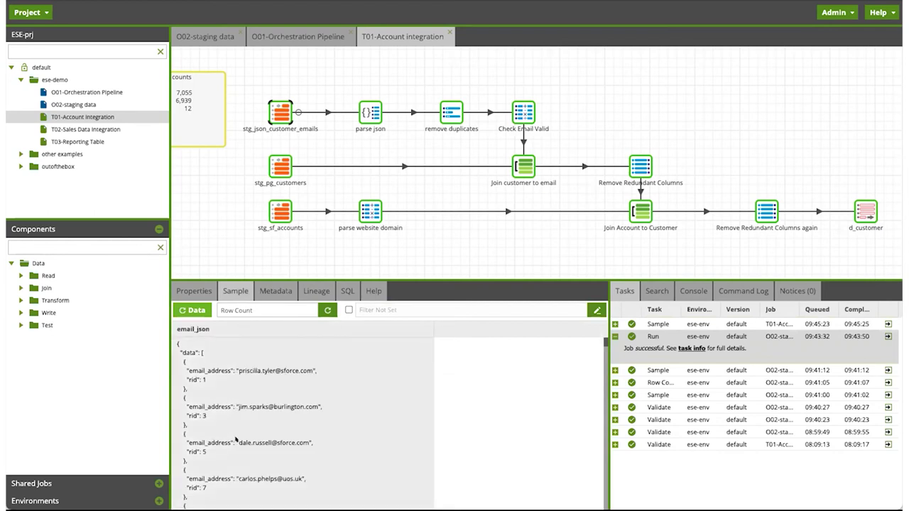
scroll(268, 458, down, 3)
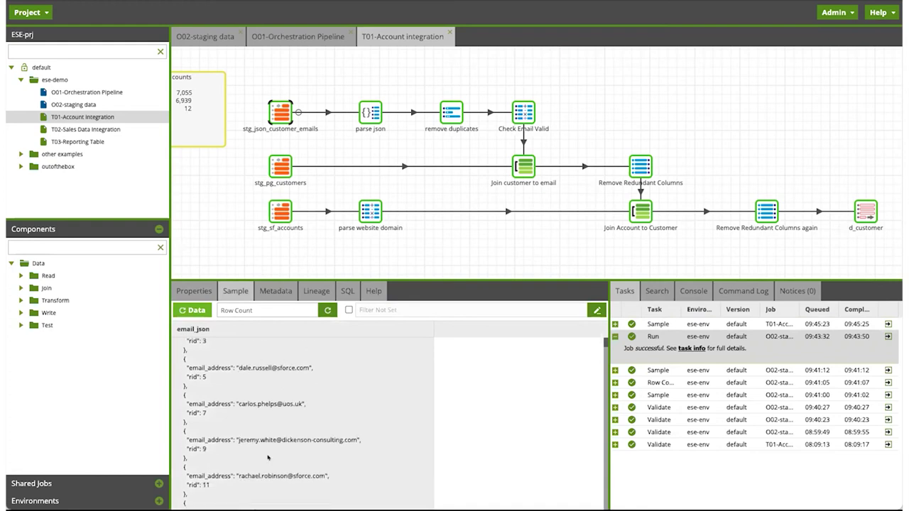
scroll(268, 458, down, 4)
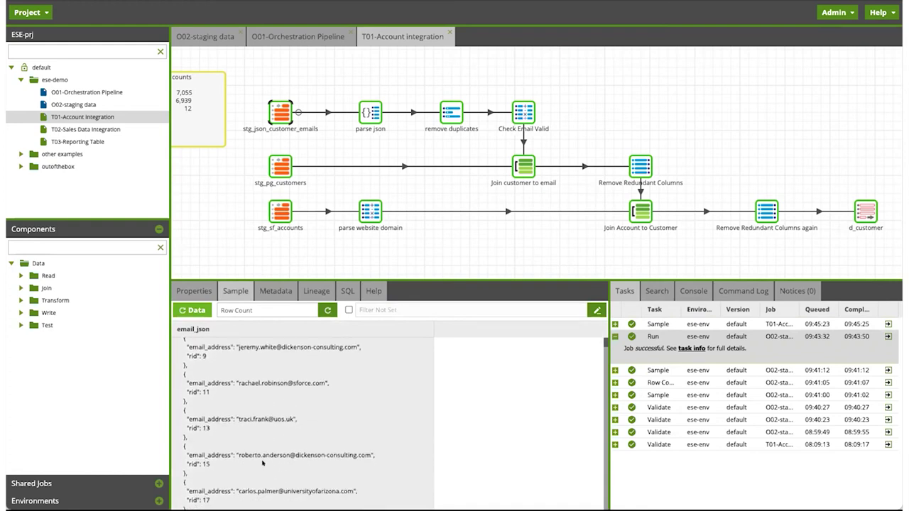
- Expand the Transform component group and show the Extract Nested Data properties of the parse json component
click(370, 112)
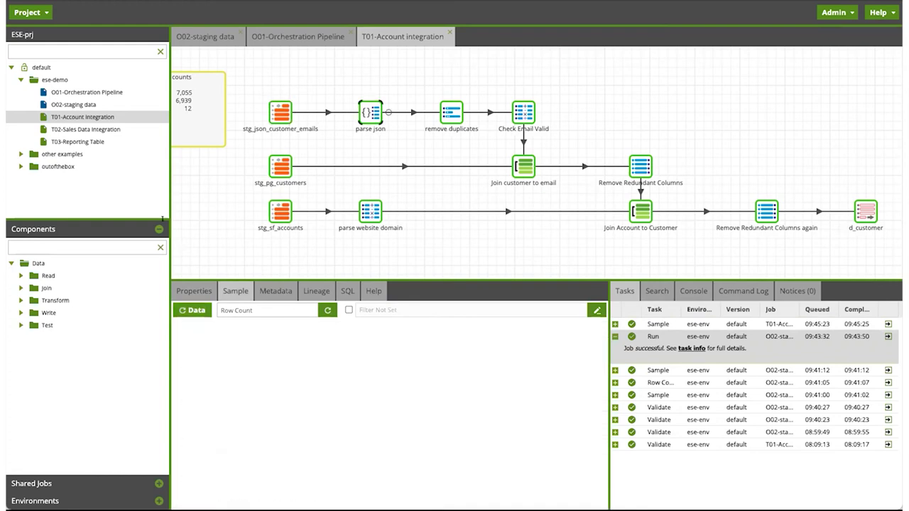
click(22, 300)
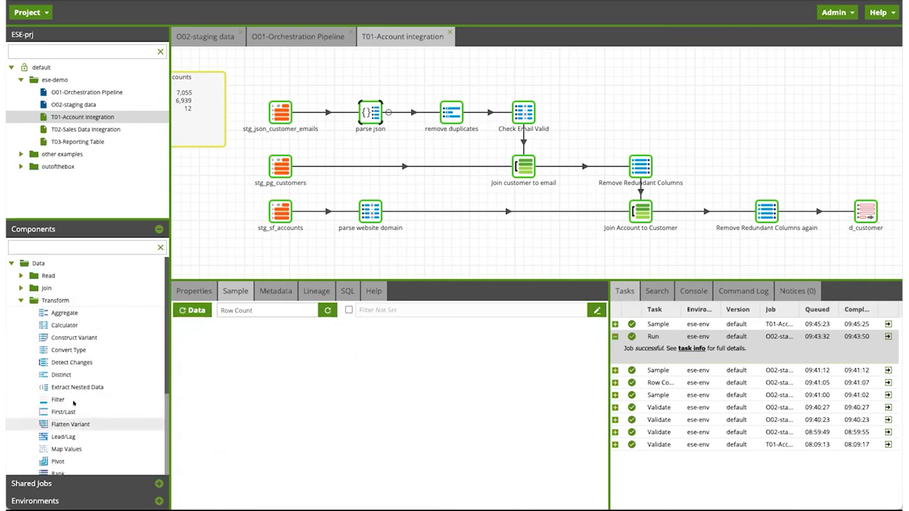
click(194, 290)
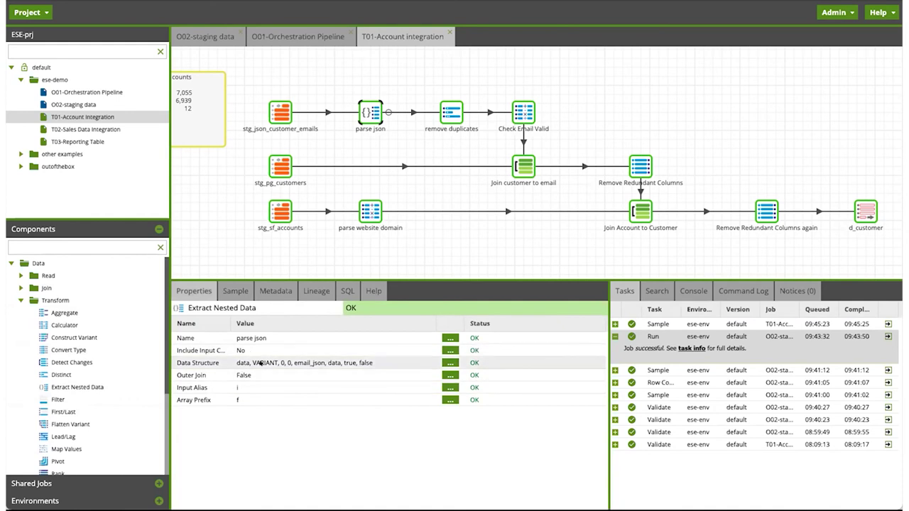
- Reset the parse json component's data structure and autofill it with the email_address and rid columns
click(451, 362)
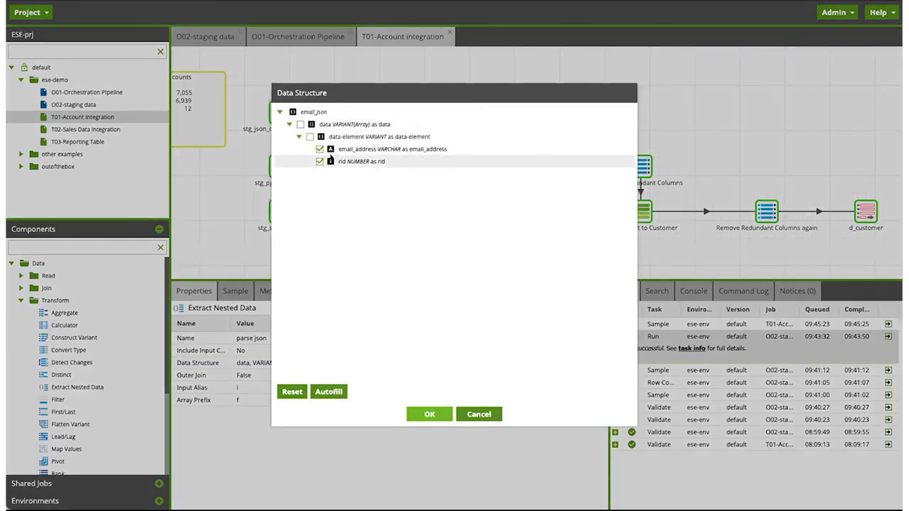
click(289, 391)
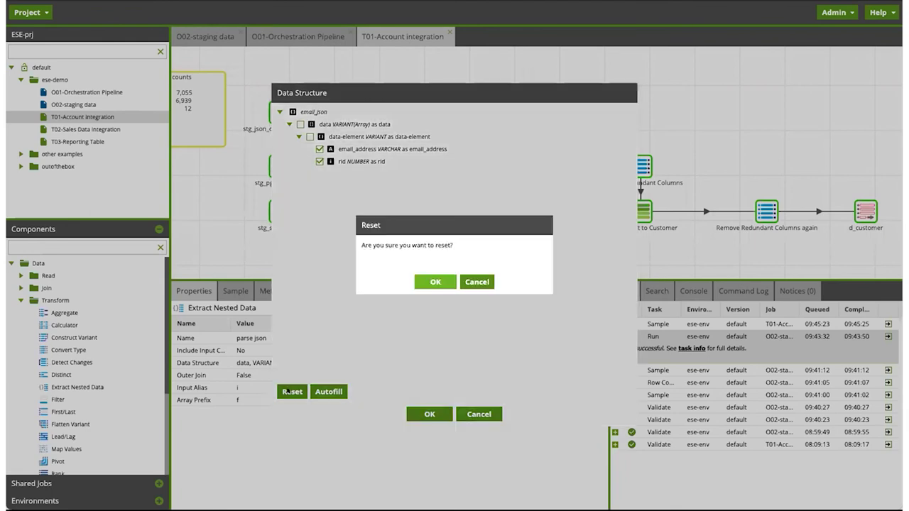
click(435, 282)
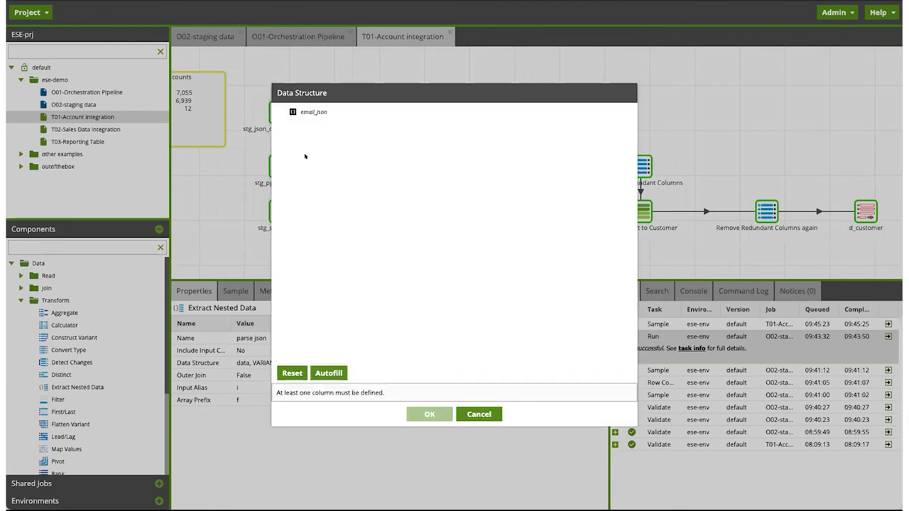
click(327, 370)
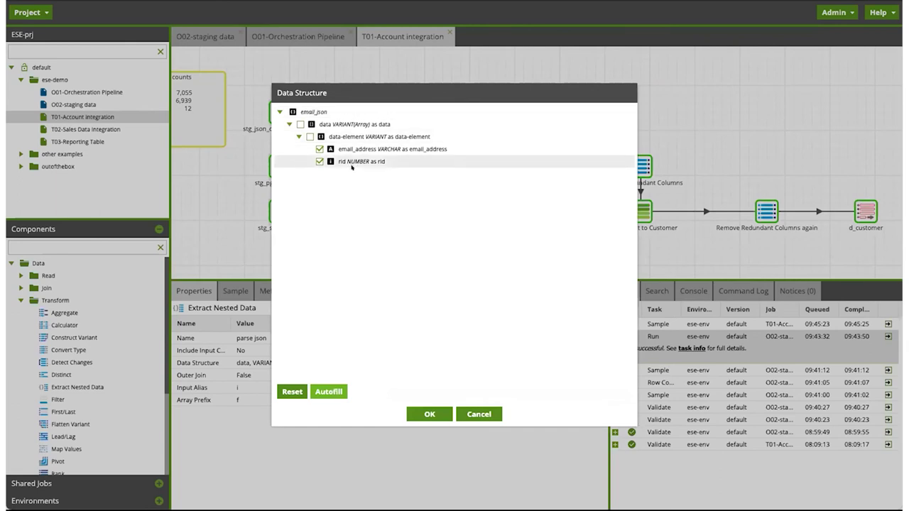
click(429, 414)
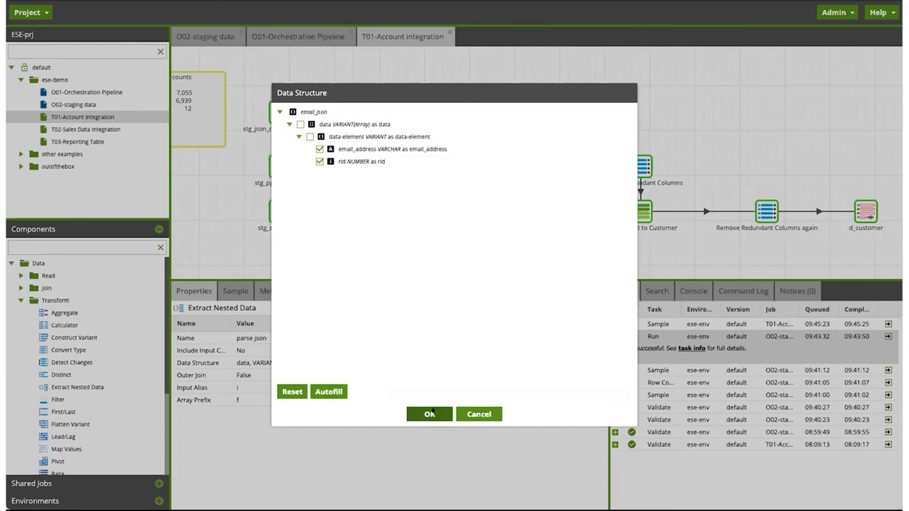
- Sample the data of the parse json component and widen the email_address column to show the full addresses
click(235, 290)
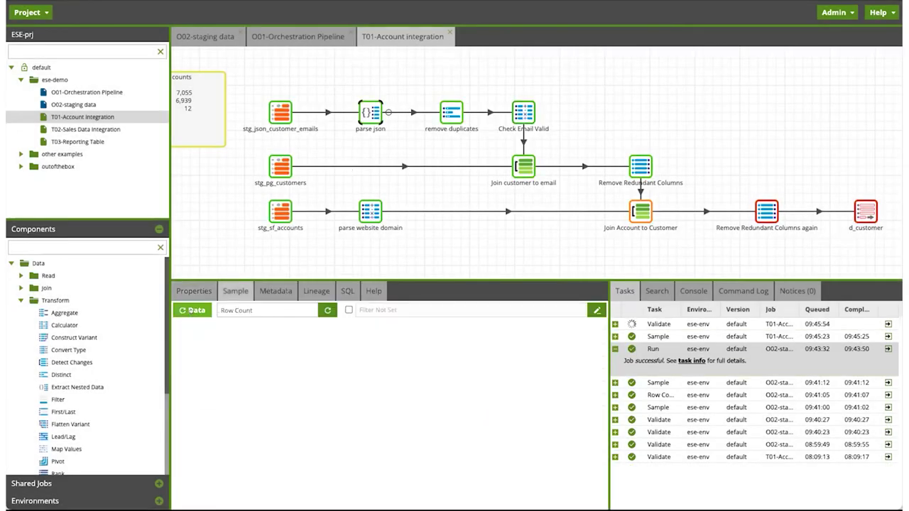
click(192, 310)
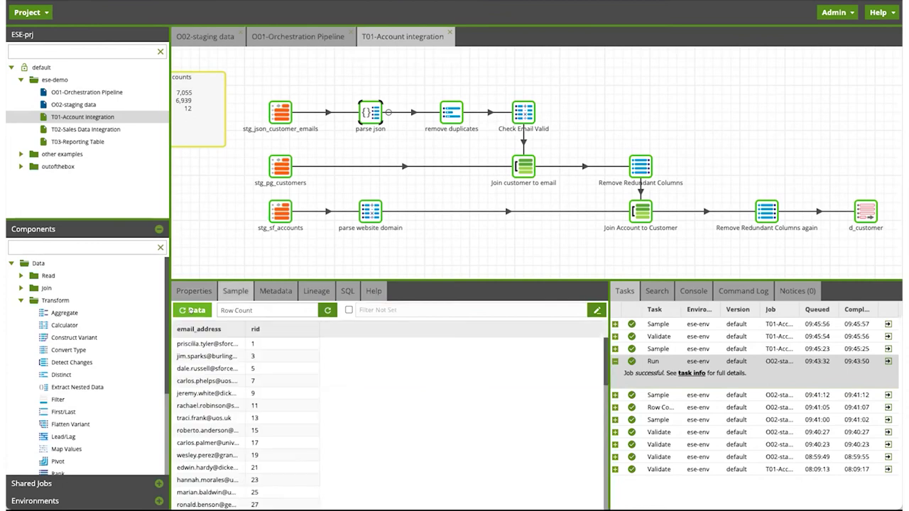
drag(299, 329, 304, 329)
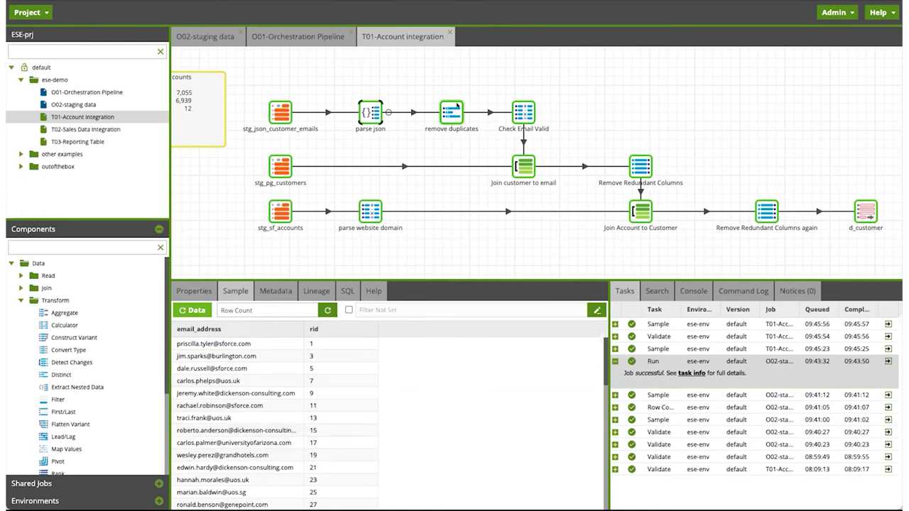
- Show the remove duplicates component, then the Check Email Valid calculator's properties and generated SQL
click(450, 113)
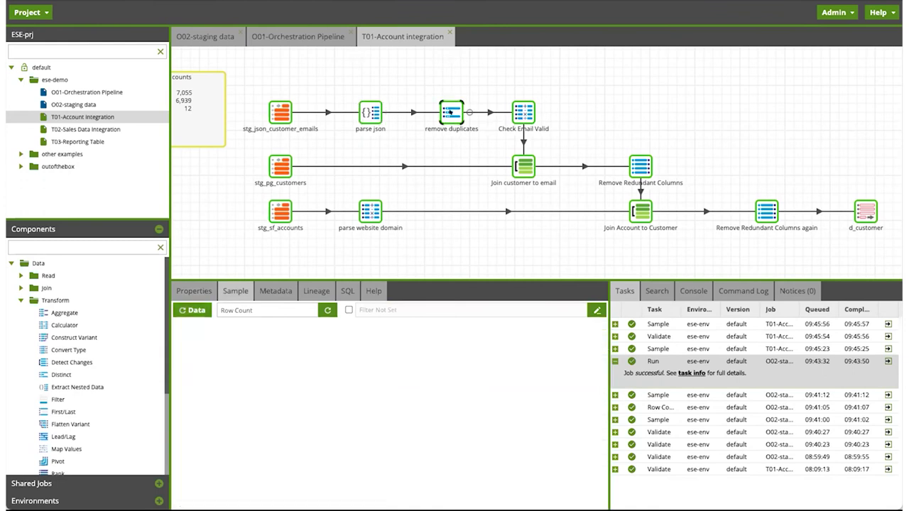
click(522, 114)
click(194, 291)
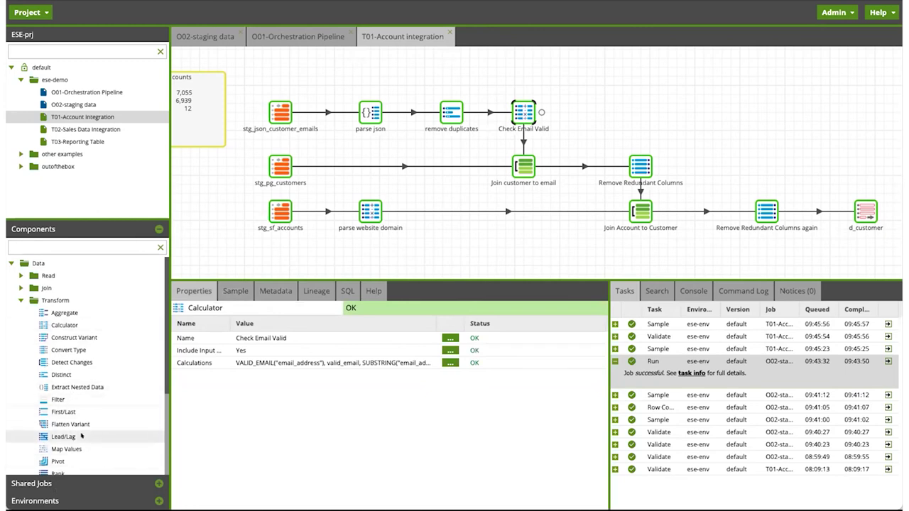
scroll(82, 436, down, 5)
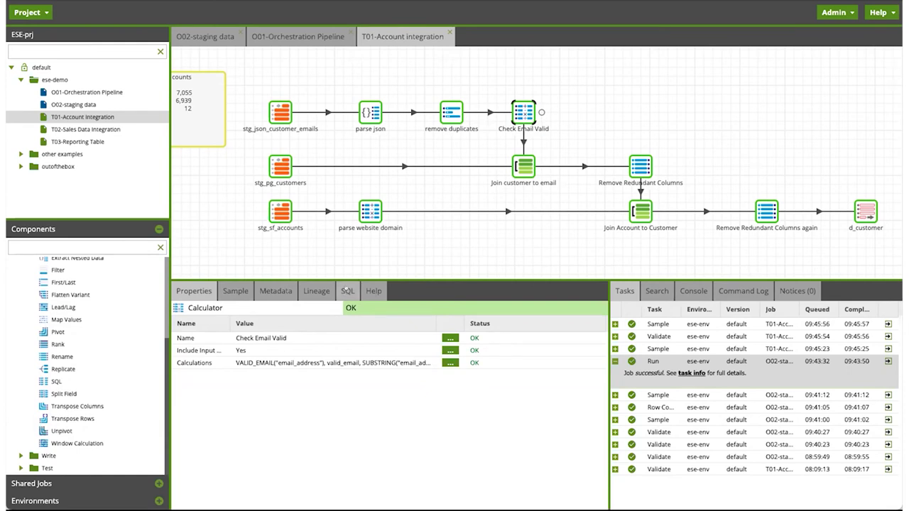
click(348, 292)
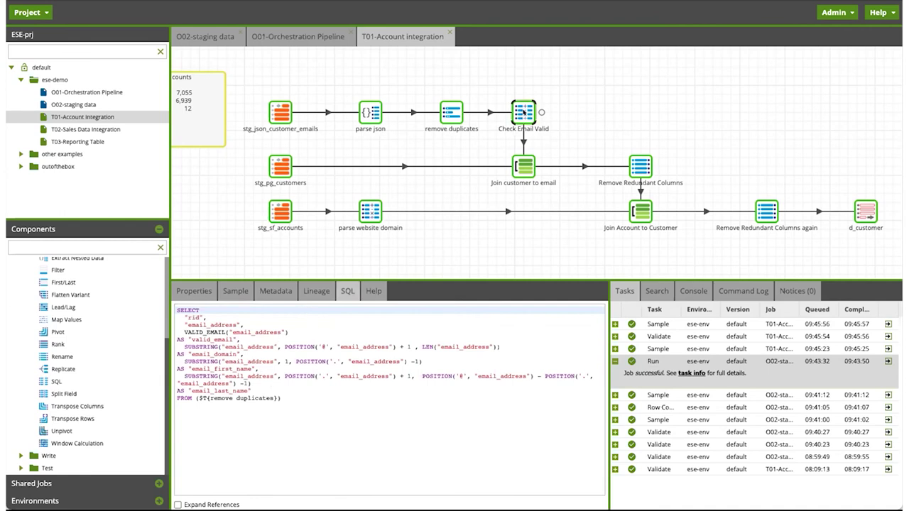
- Review the valid_email, email_domain and email_first_name expressions in the Check Email Valid calculations and accept them
click(193, 293)
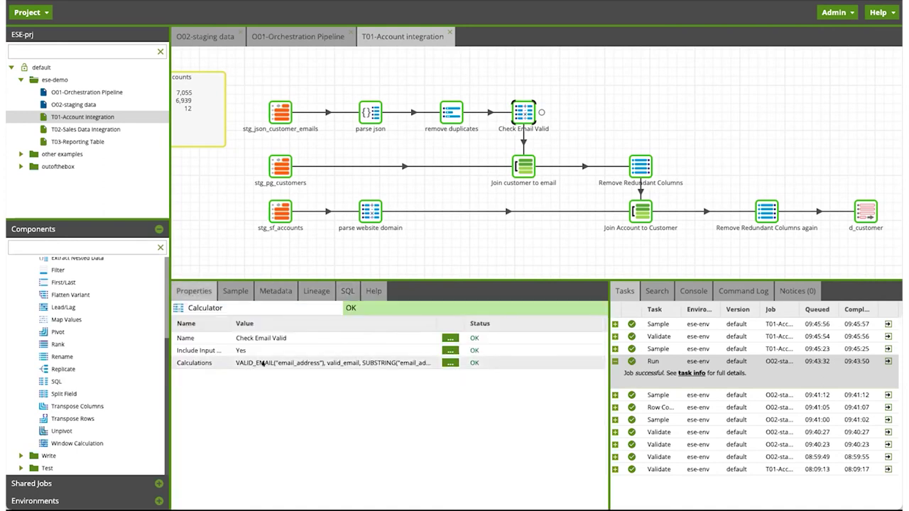
click(450, 362)
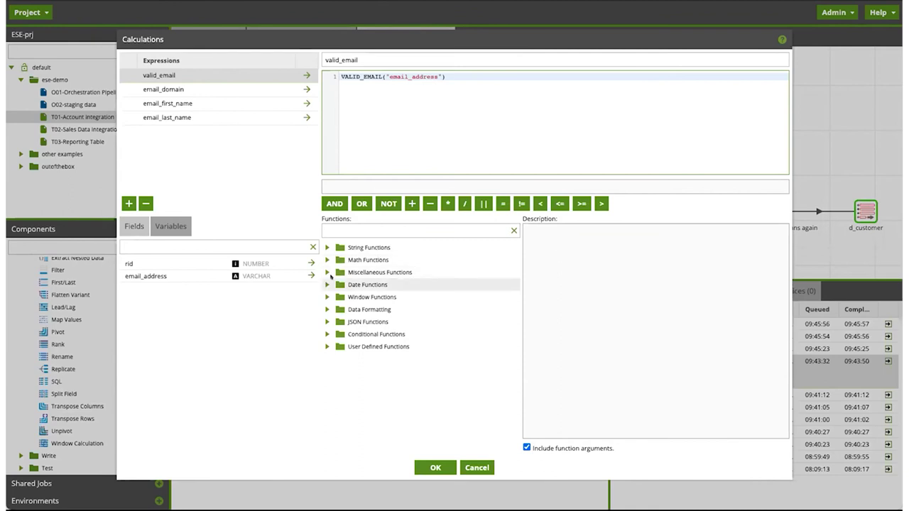
click(178, 90)
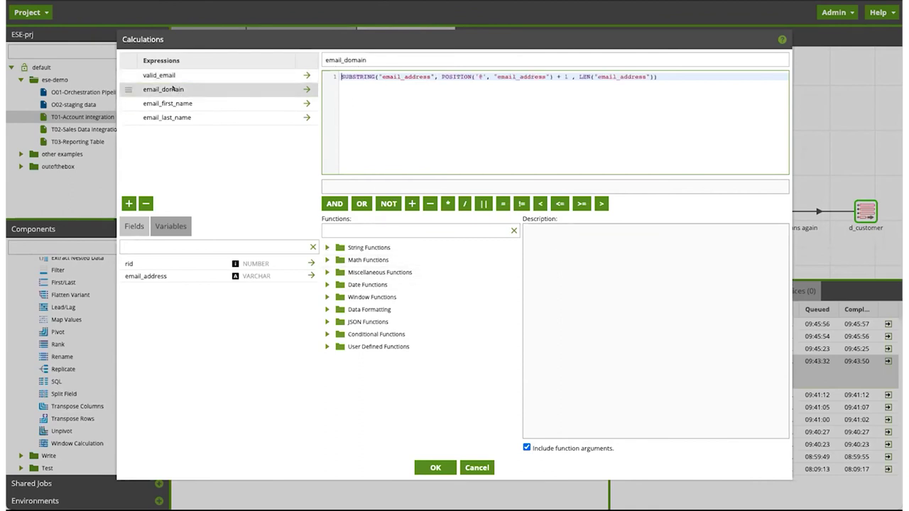
click(173, 103)
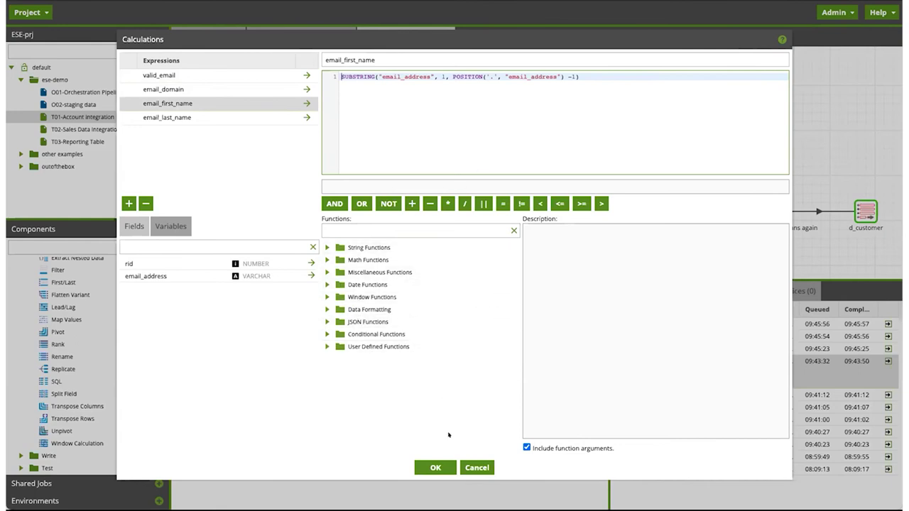
click(435, 468)
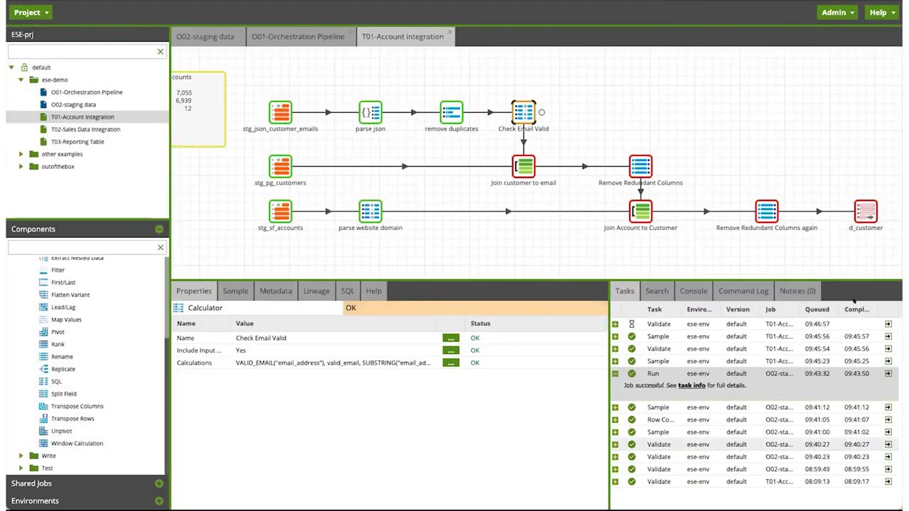
- Show the Rename component before d_customer, then the orchestration pipeline's staging data component and its O02-staging data job, returning to the pipeline
click(766, 211)
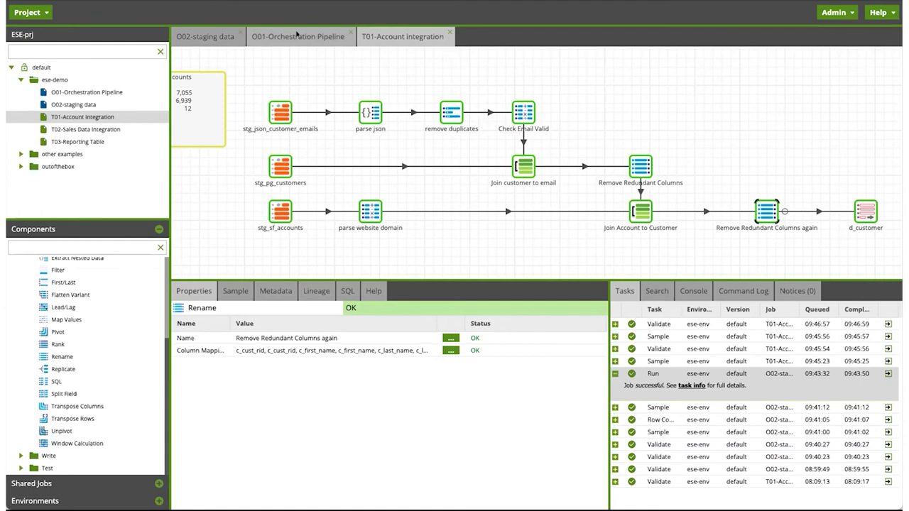
click(297, 36)
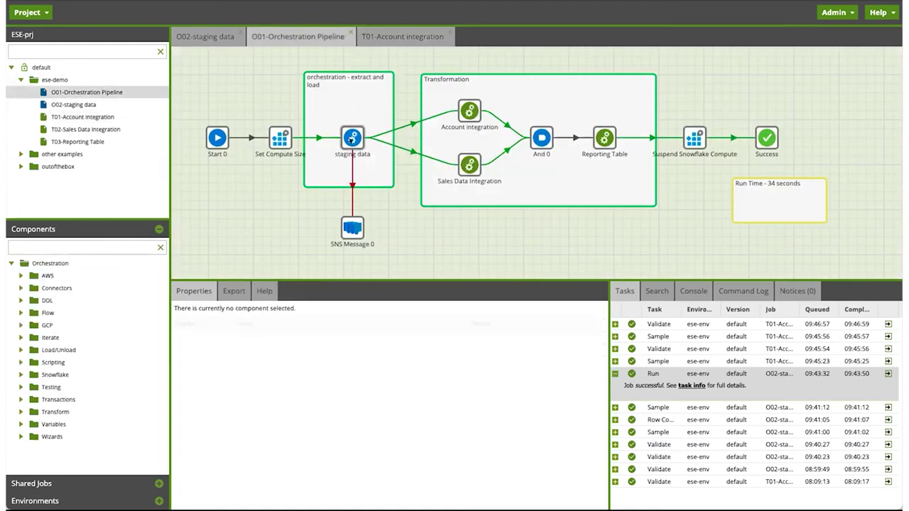
click(353, 135)
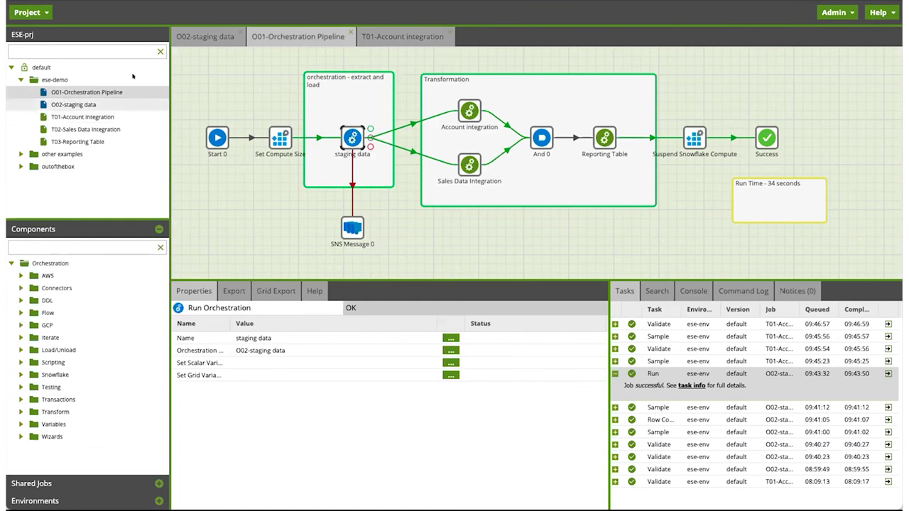
click(190, 35)
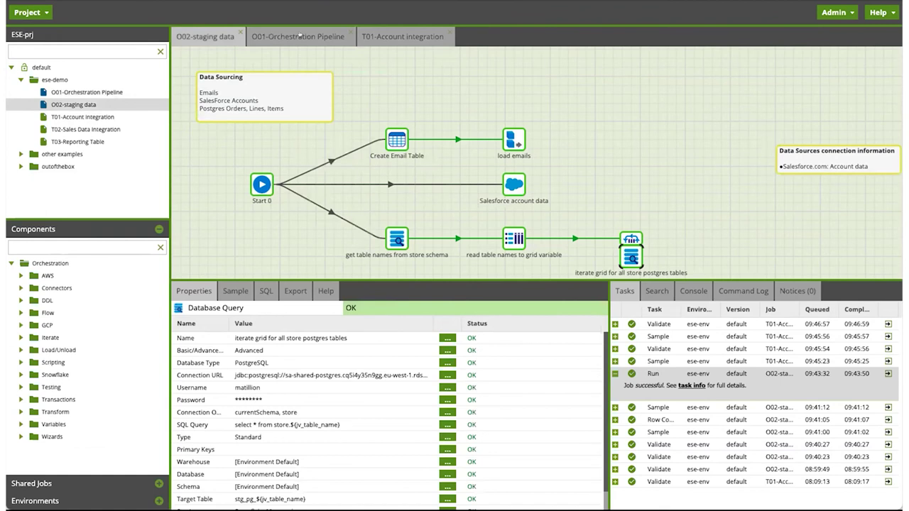
click(320, 37)
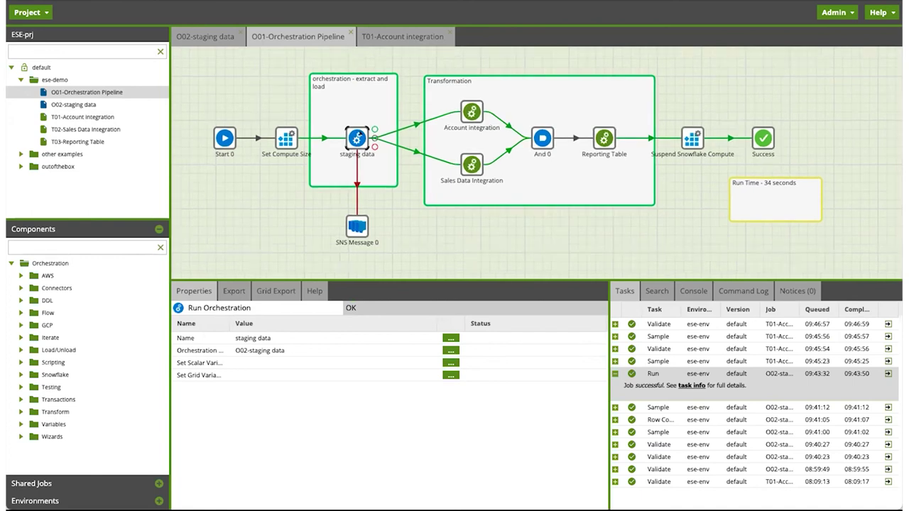
- Inspect the pipeline's Account integration, Sales Data Integration, Reporting Table and And components, and expand the Flow component group
click(472, 108)
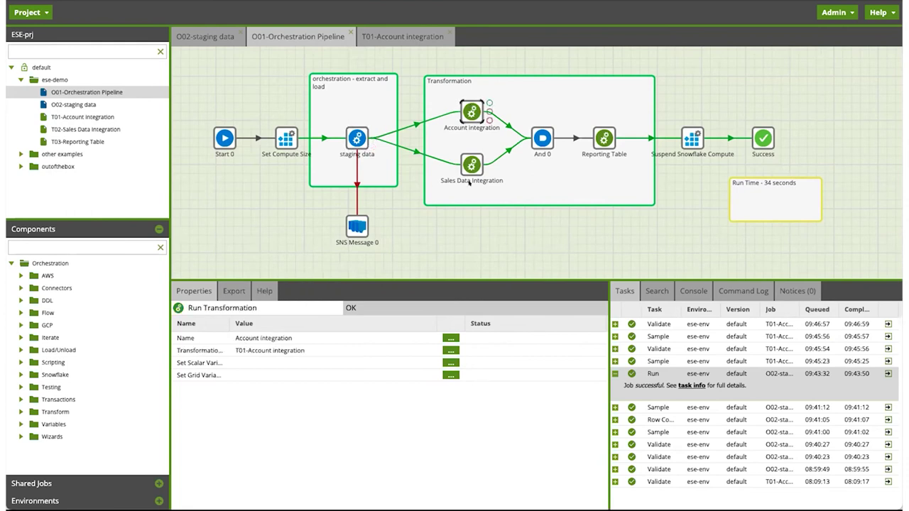
click(472, 164)
click(606, 138)
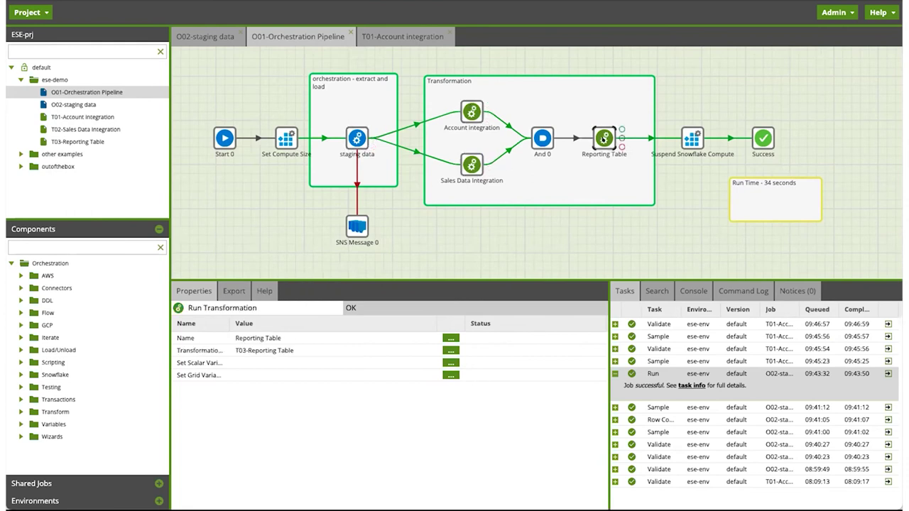
click(542, 138)
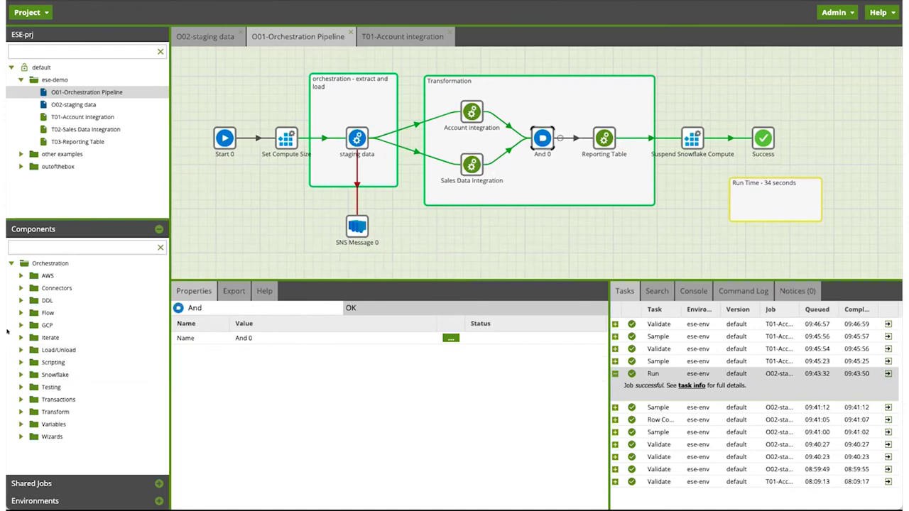
click(21, 313)
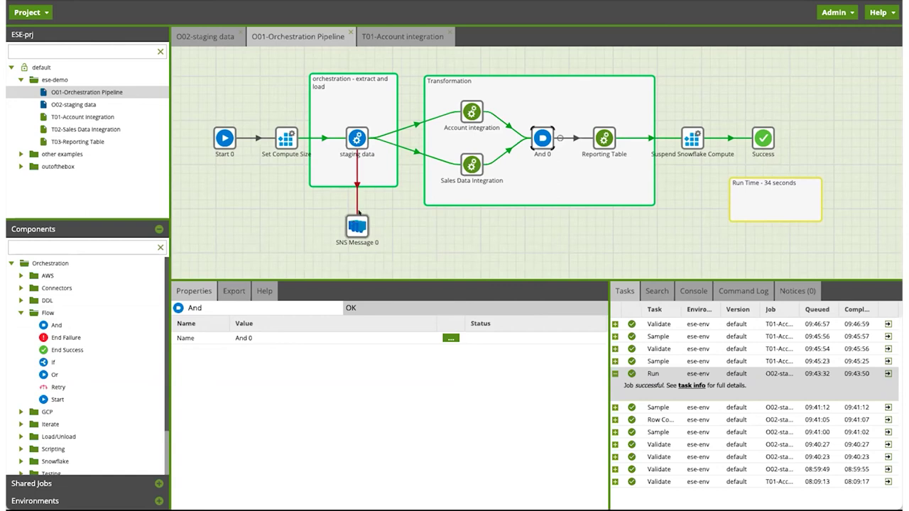
- Point out the staging data failure path, expand the AWS component group, and show the properties of SNS Message 0
click(356, 139)
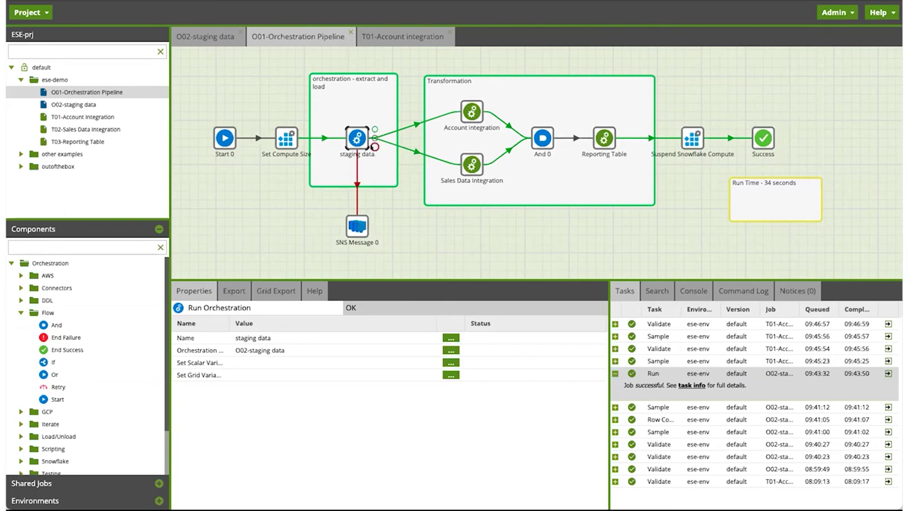
drag(374, 146, 351, 225)
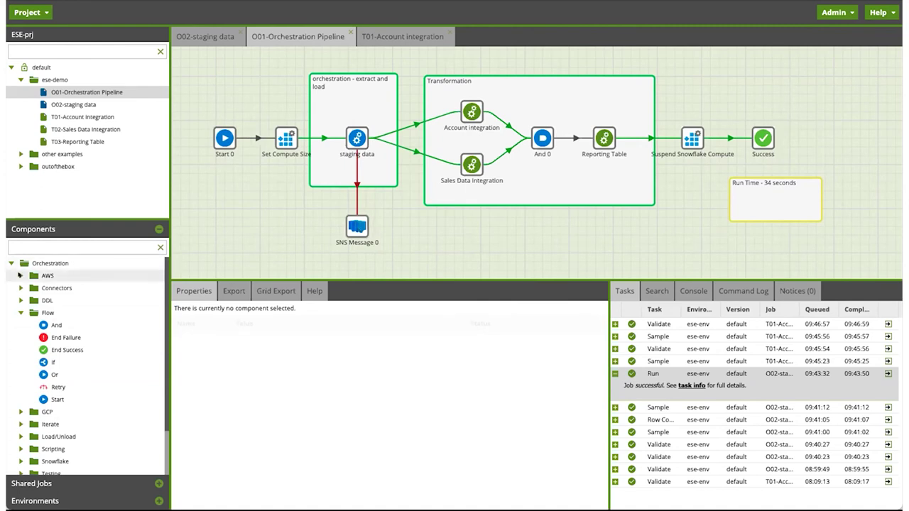
double_click(47, 275)
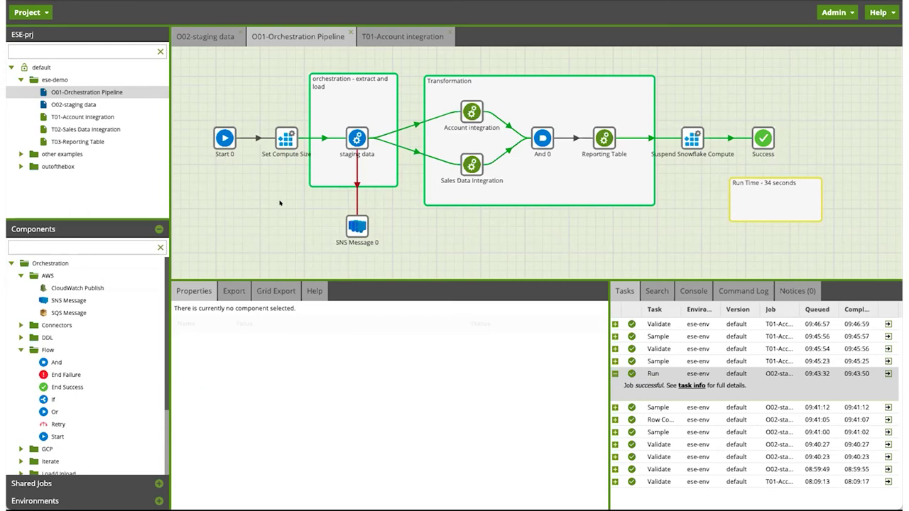
click(357, 226)
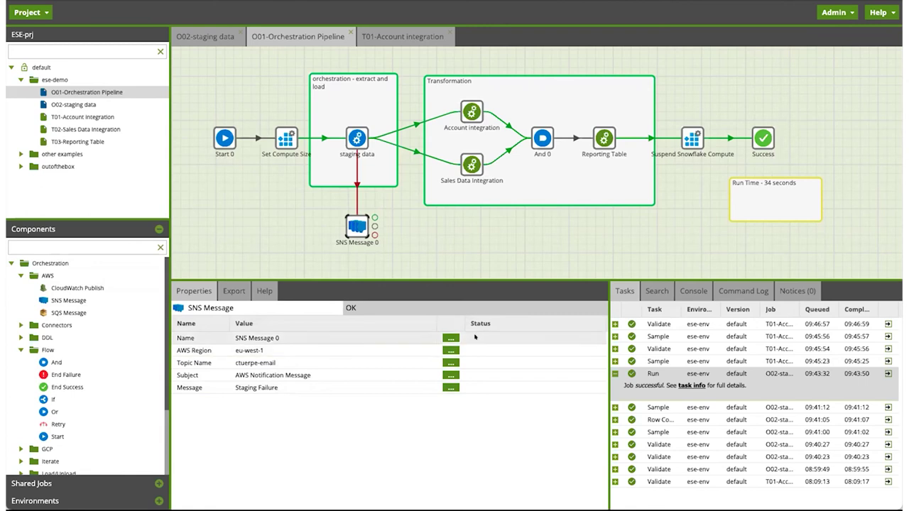
- Revalidate the orchestration pipeline job in ese-env, expand its validation task, and show the Sales Data Integration component's properties
right_click(470, 249)
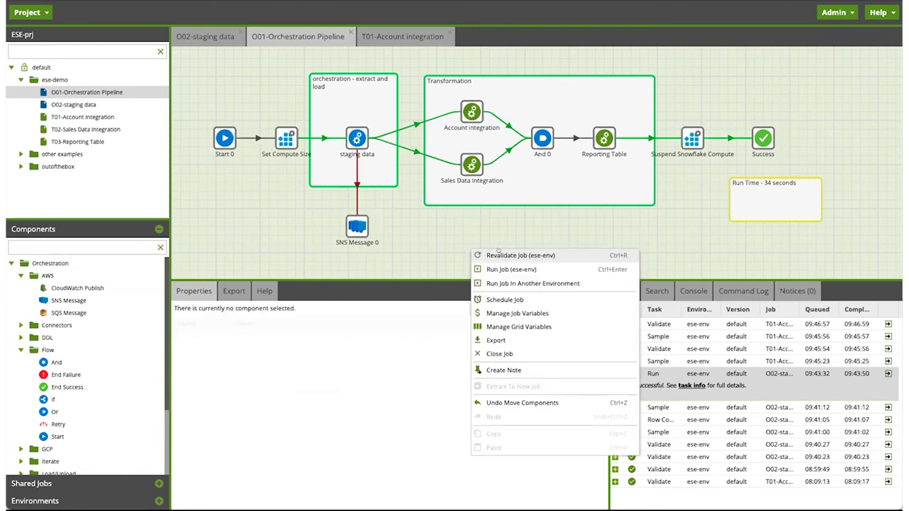
click(497, 255)
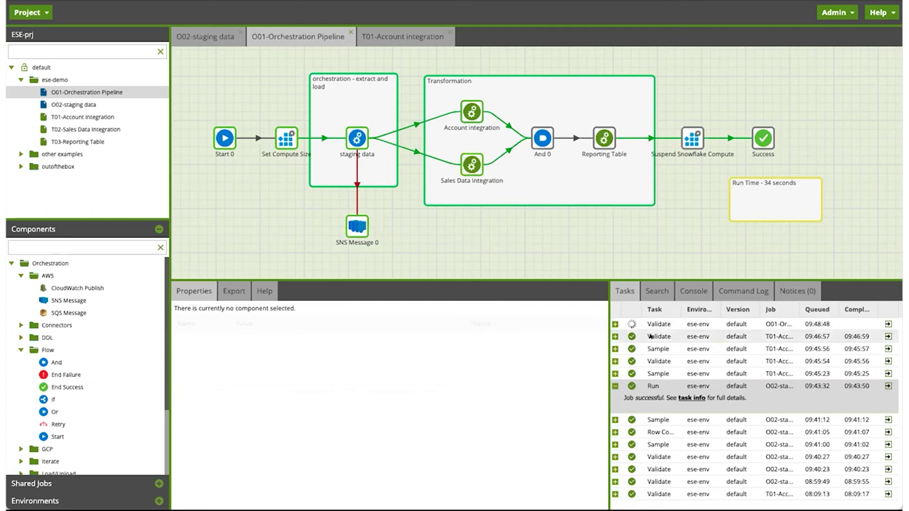
click(614, 324)
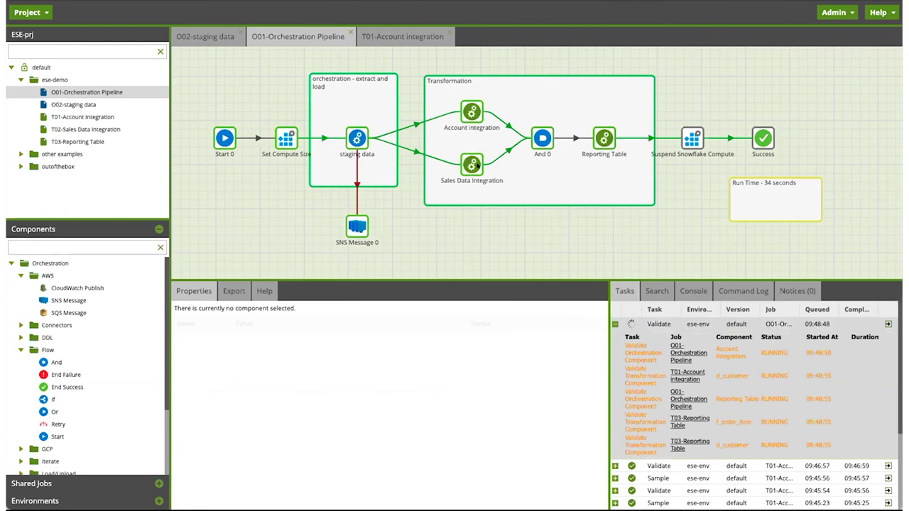
click(469, 167)
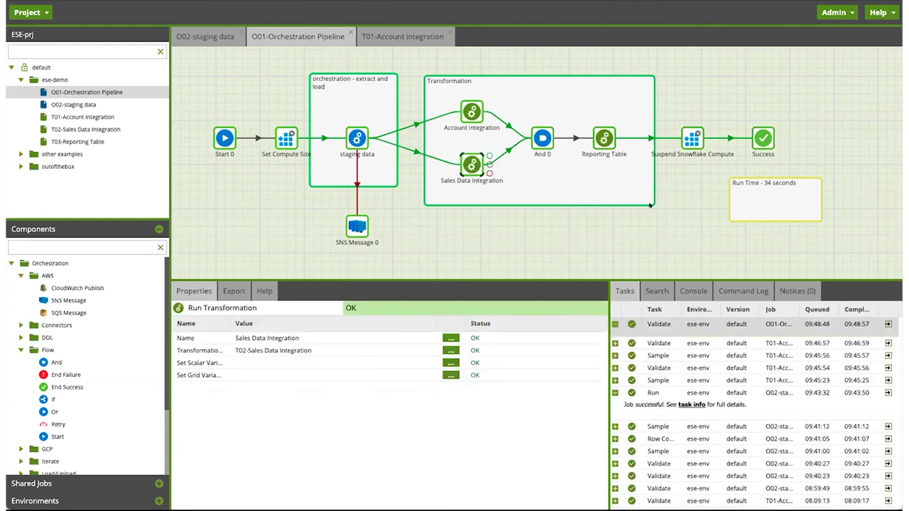
- Compare the Alter Warehouse properties of the Set Compute Size and Suspend Snowflake Compute components
click(281, 141)
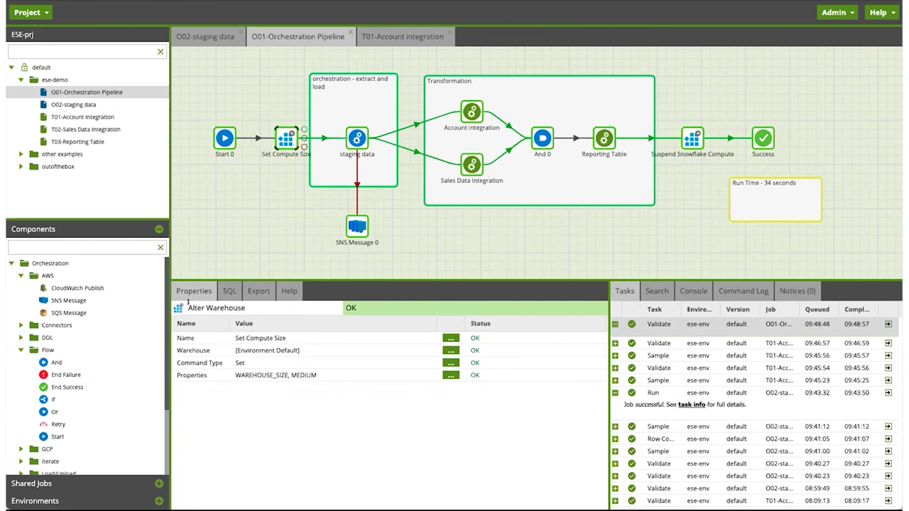
drag(188, 307, 245, 309)
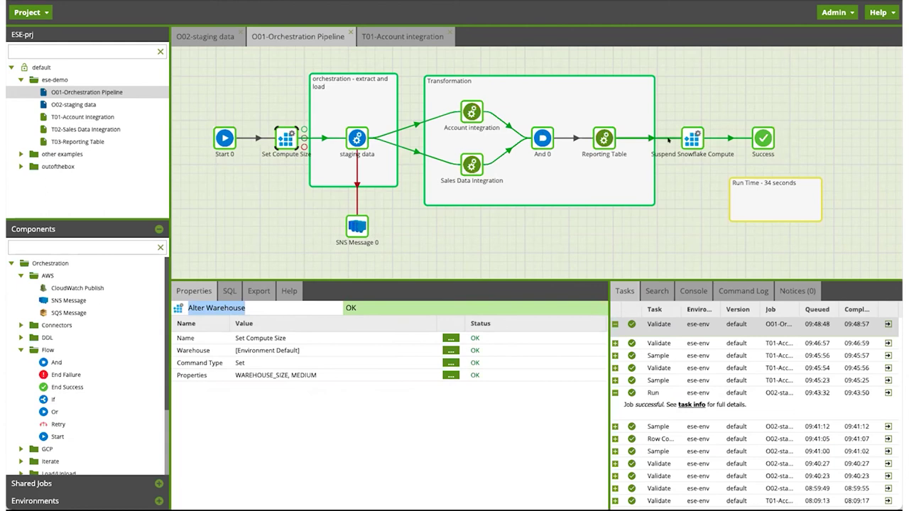
click(692, 137)
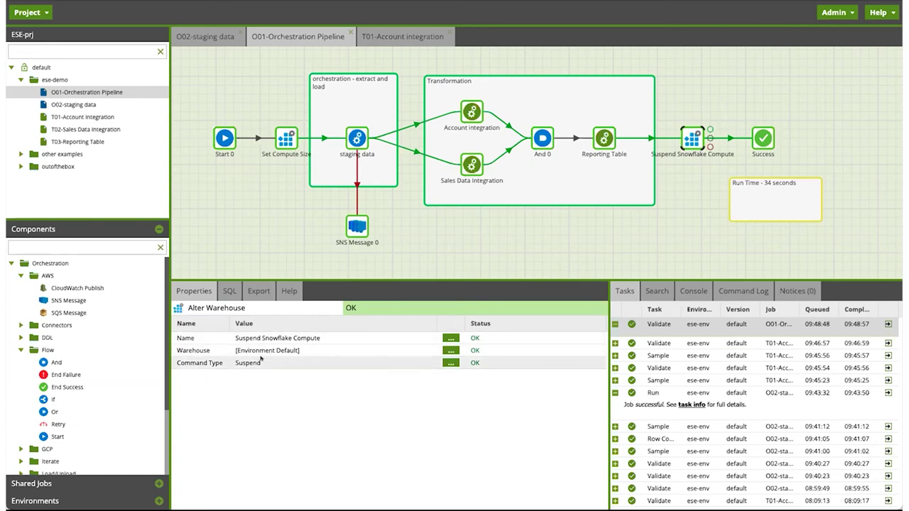
- Review the warehouse size property of the Set Compute Size component and accept it as MEDIUM
click(284, 139)
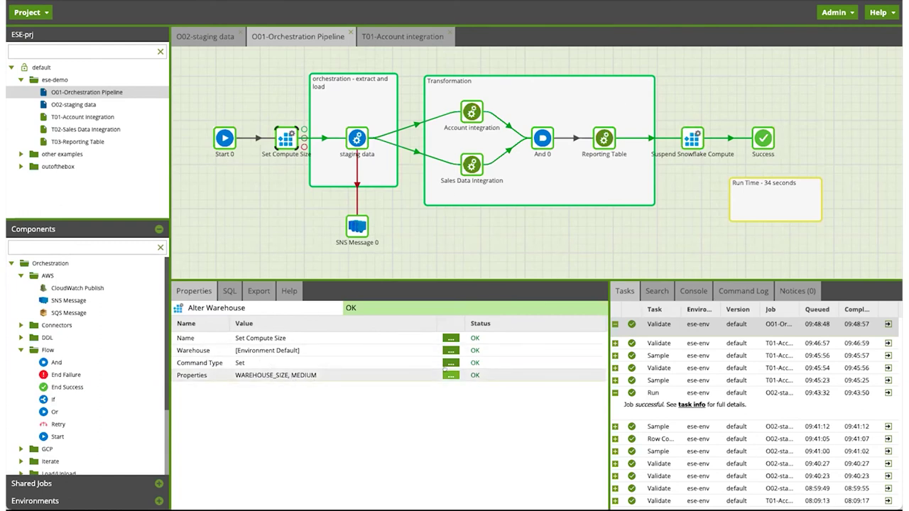
click(449, 375)
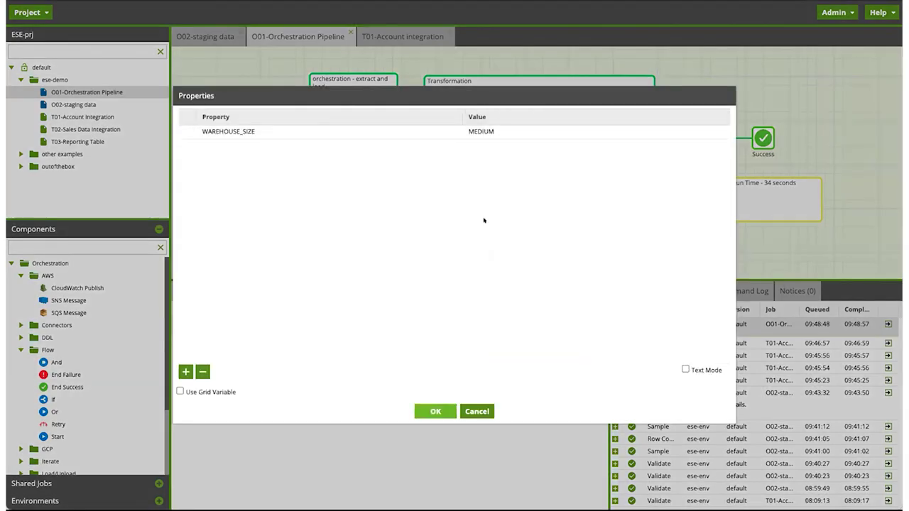
click(436, 414)
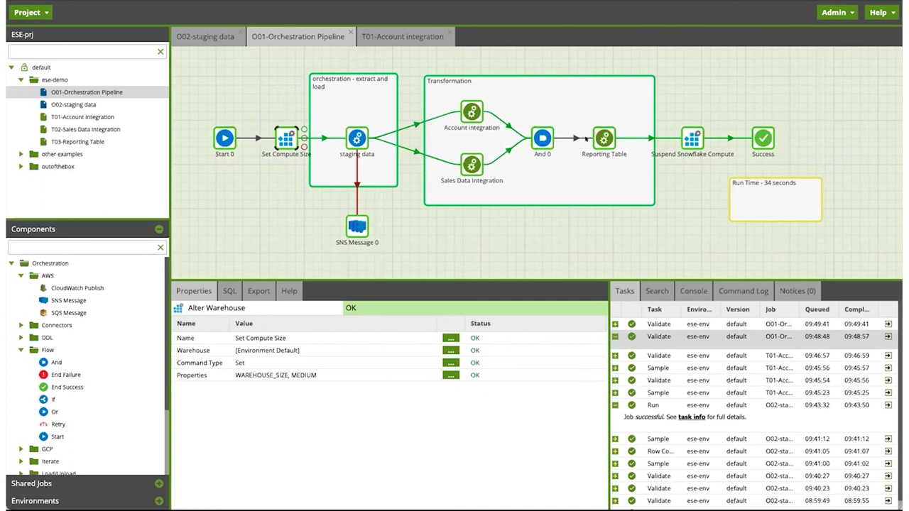
- Start a schedule for the O01-Orchestration Pipeline job with hours 2,3 and minutes 2,3
right_click(92, 91)
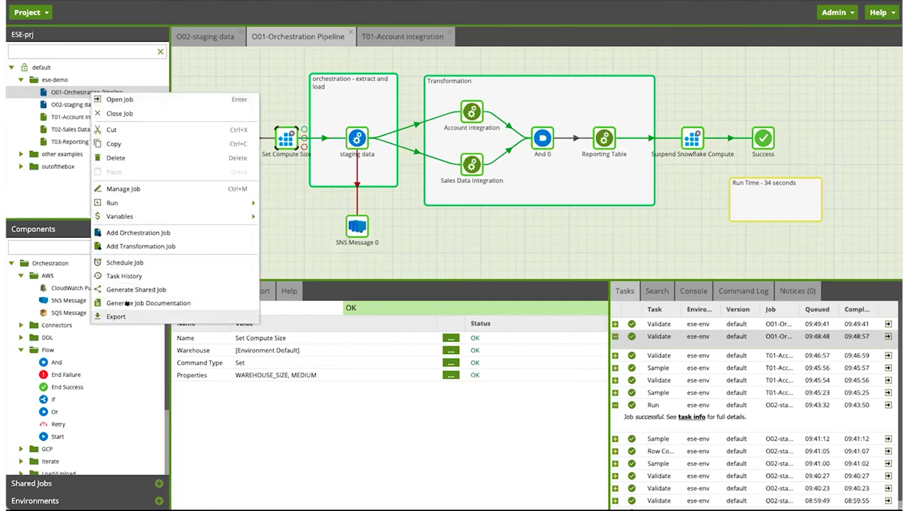
click(137, 261)
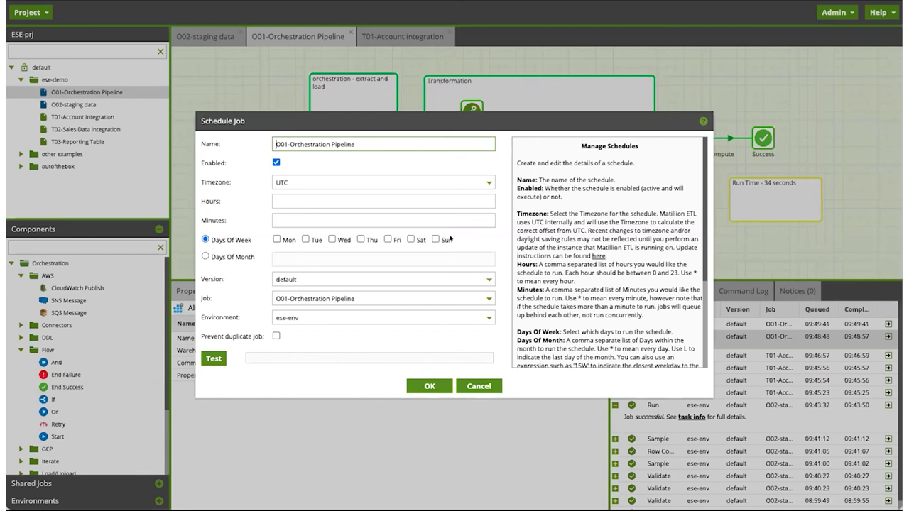
click(321, 196)
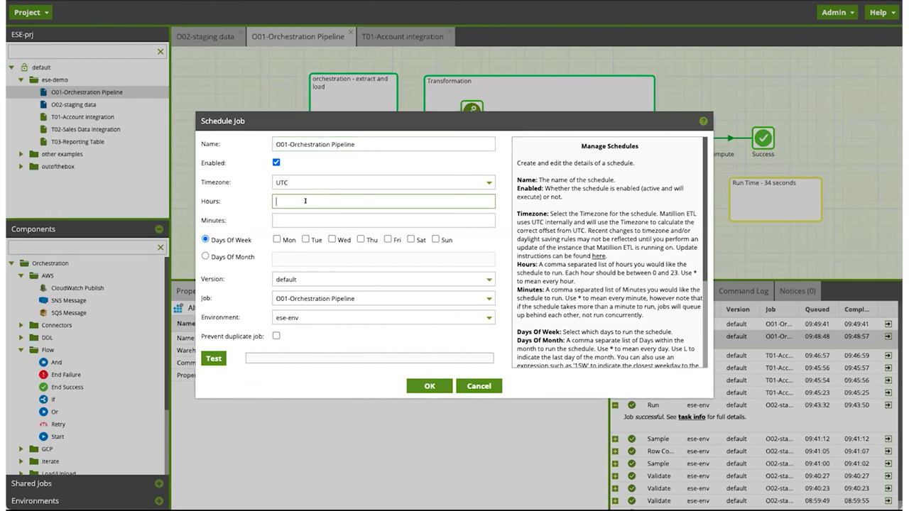
text(2,3)
key(Tab)
text(2,3)
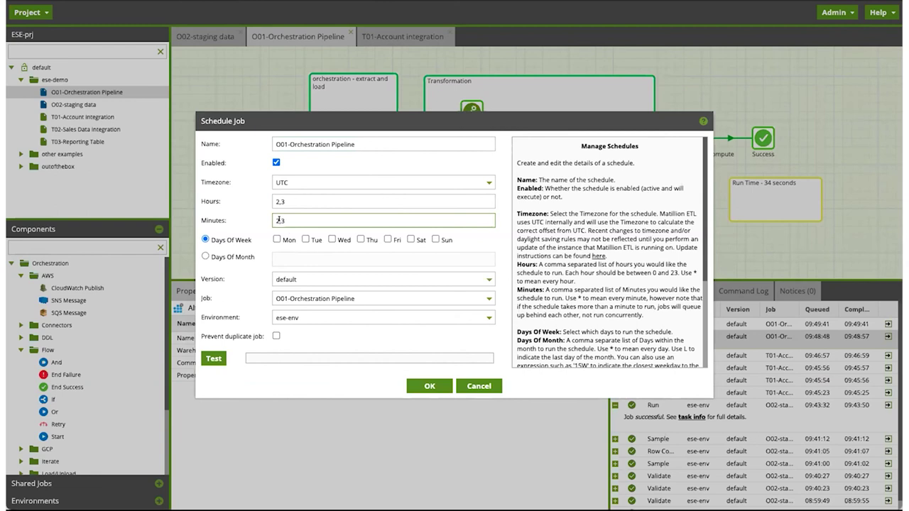
- Test the schedule with Tuesday and Sunday as its run days, and discard it without saving
click(223, 357)
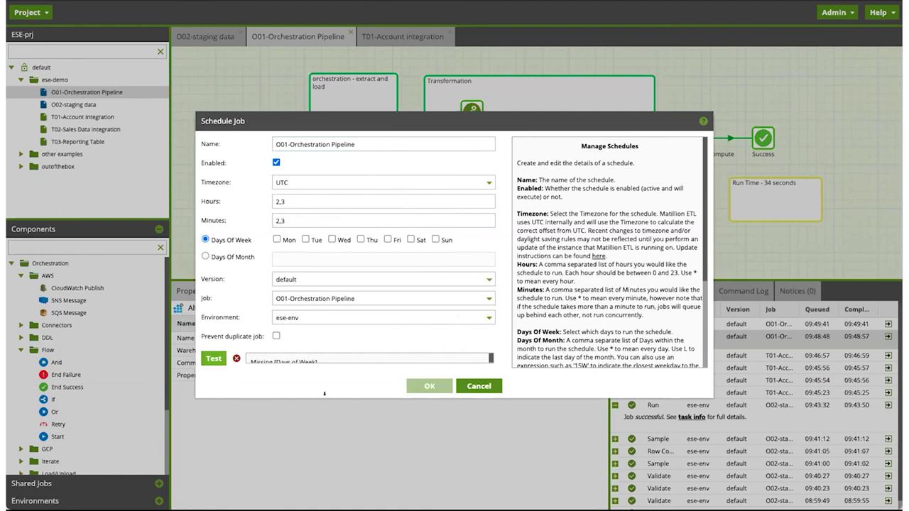
click(306, 239)
click(436, 239)
click(213, 359)
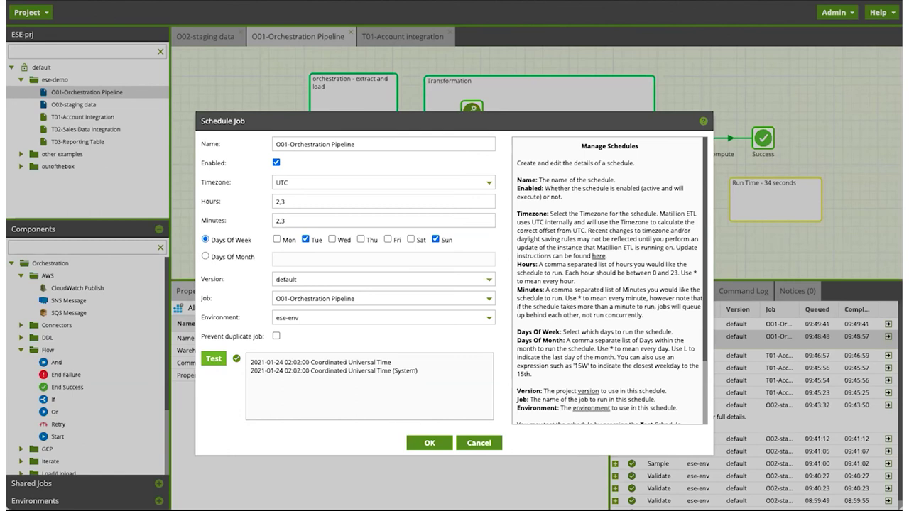
click(479, 443)
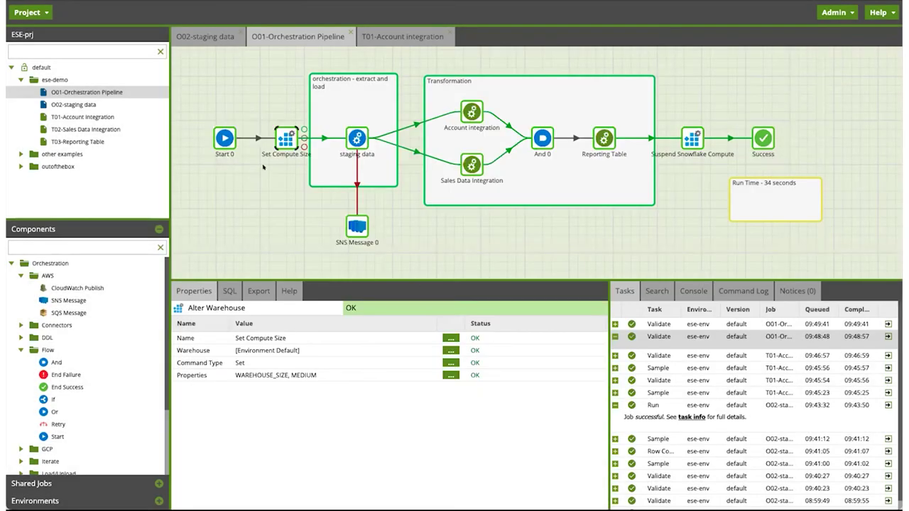
- Generate job documentation for the O01-Orchestration Pipeline job and open the downloaded document
right_click(108, 91)
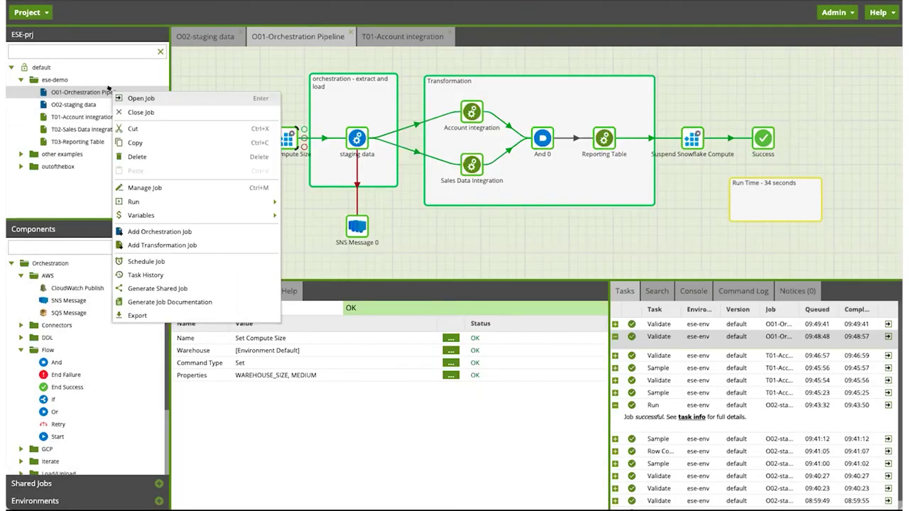
click(171, 301)
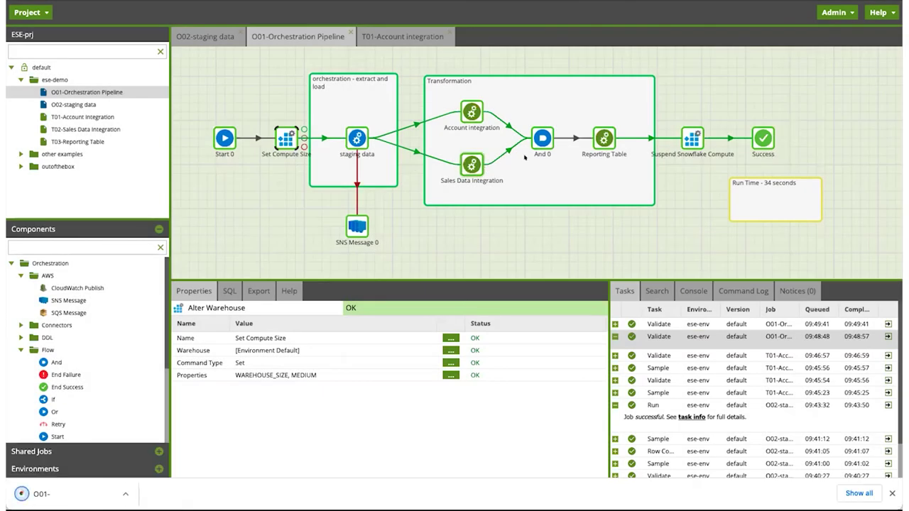
click(57, 492)
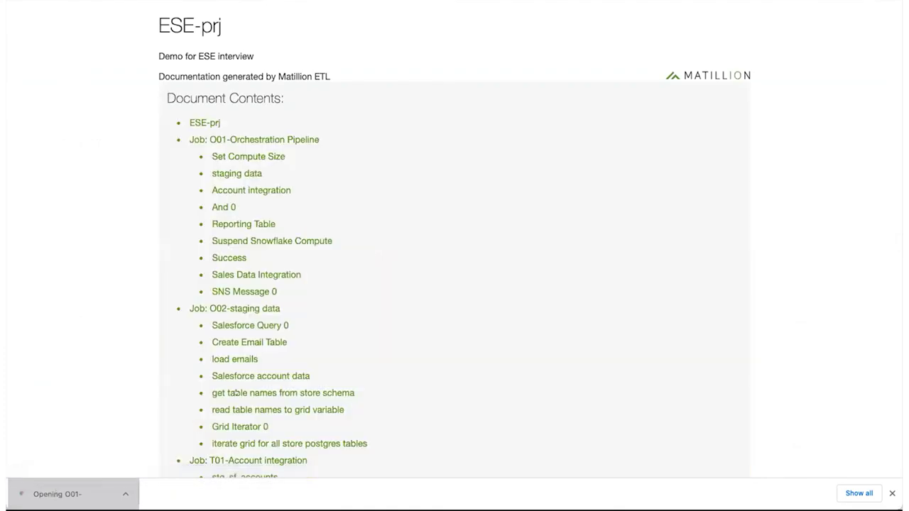
- Review the generated documentation's pipeline diagram, notes and component parameters from Set Compute Size through Suspend Snowflake Compute
scroll(308, 268, down, 4)
scroll(308, 267, down, 10)
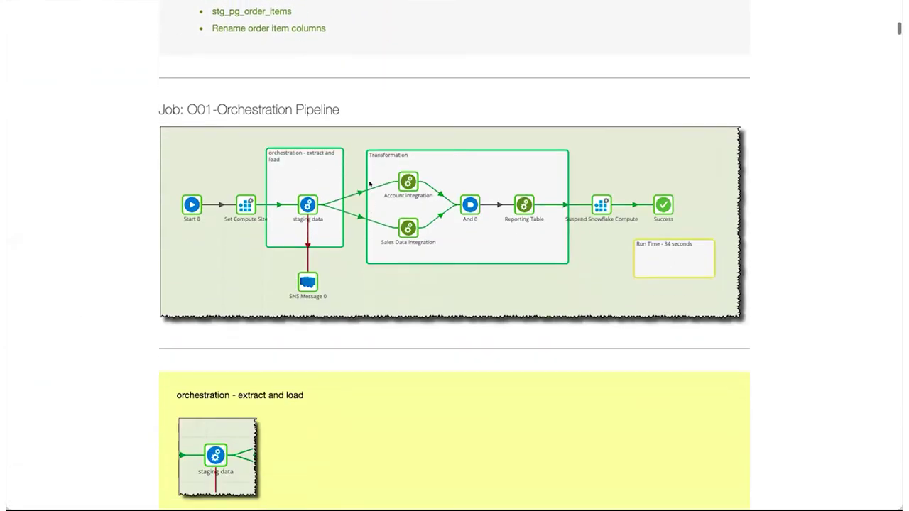
scroll(370, 184, down, 1)
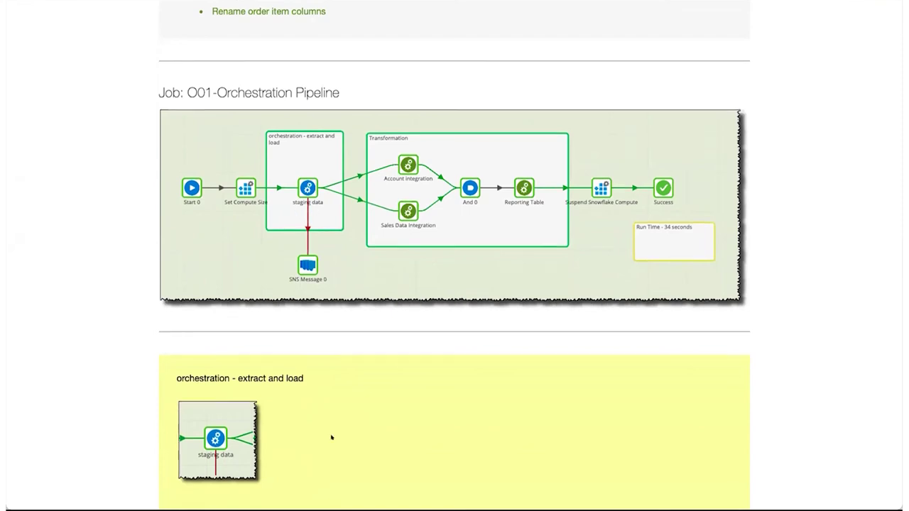
scroll(331, 436, down, 10)
scroll(331, 438, down, 15)
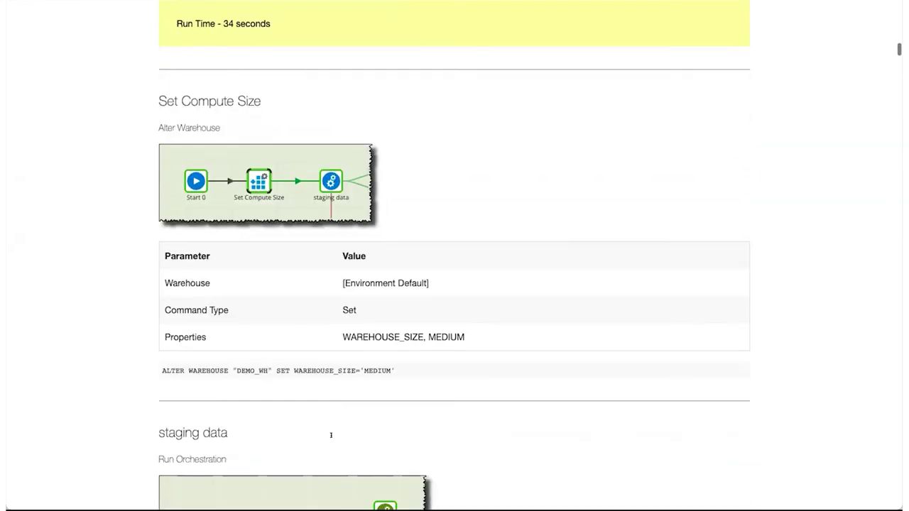
scroll(332, 438, down, 10)
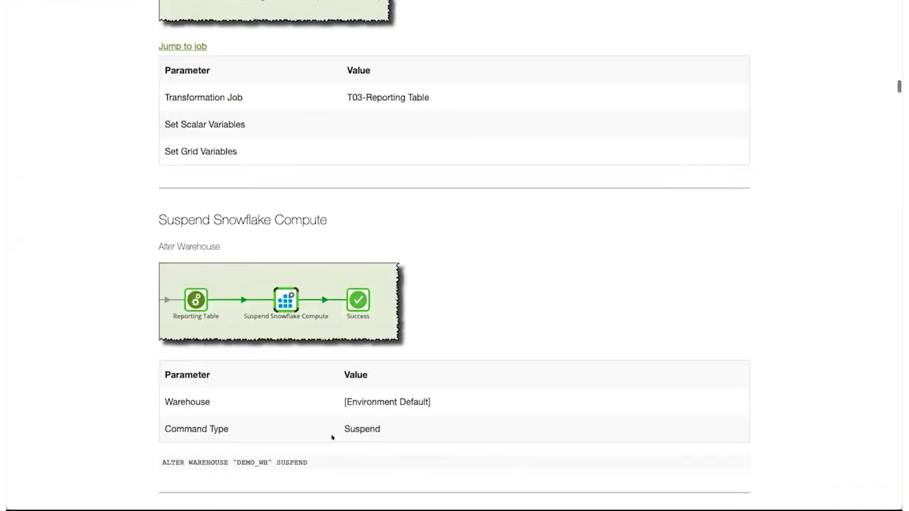